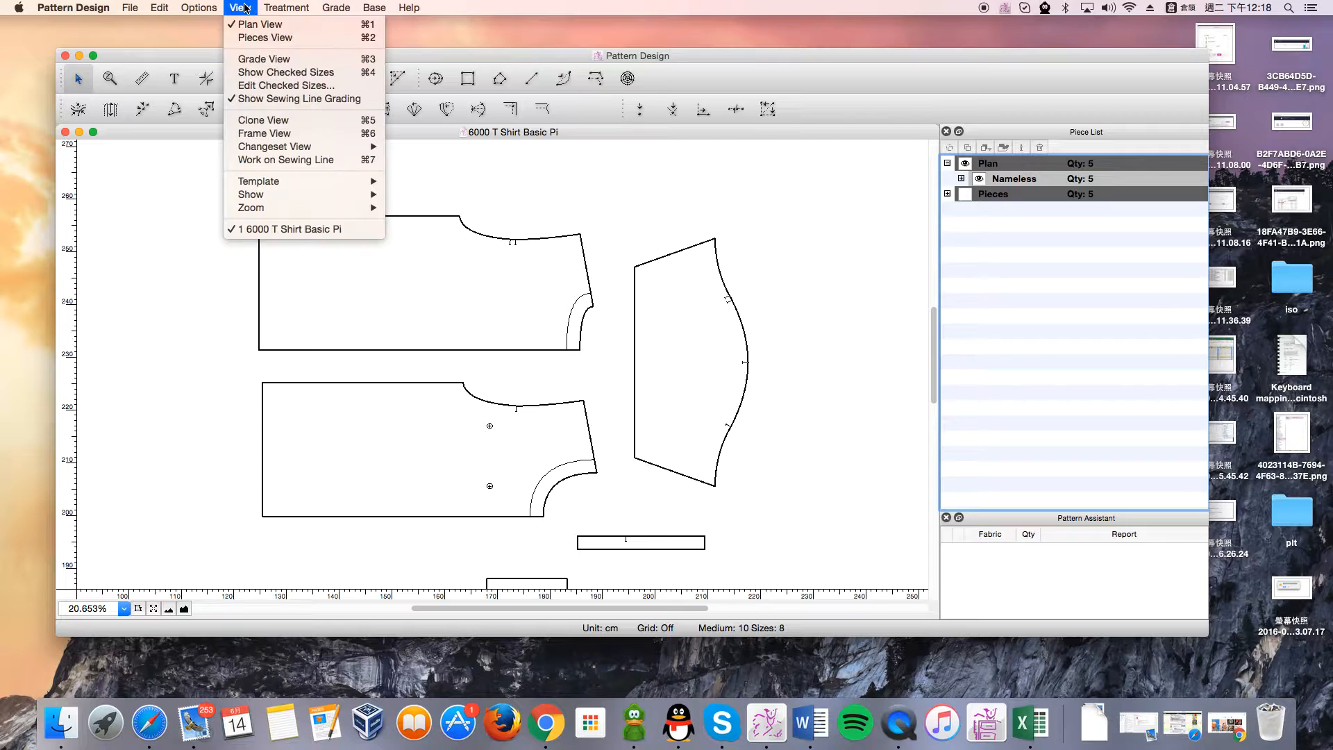
# Turn on Frame View and export the document in Frame format as 6000 T Shirt Basic Pi to the desktop folder (桌面)
pyautogui.click(284, 138)
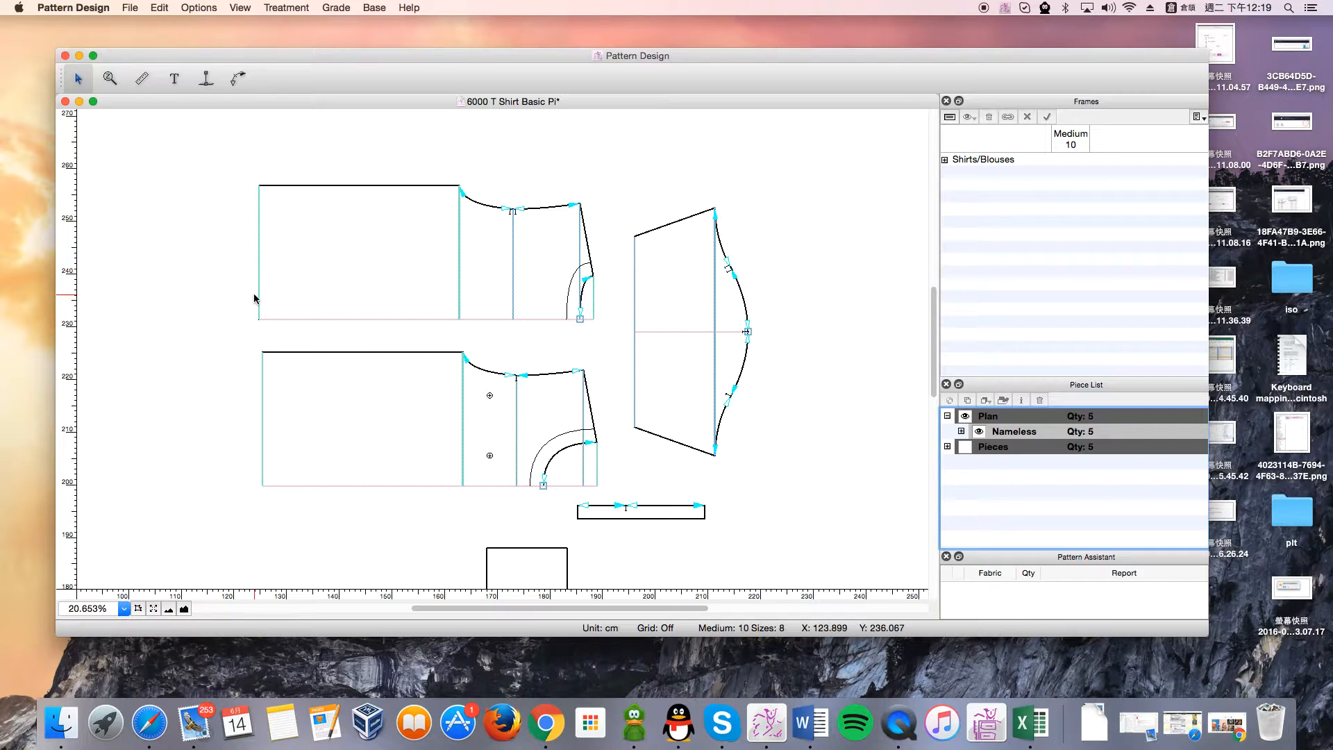
pyautogui.click(130, 8)
pyautogui.click(167, 269)
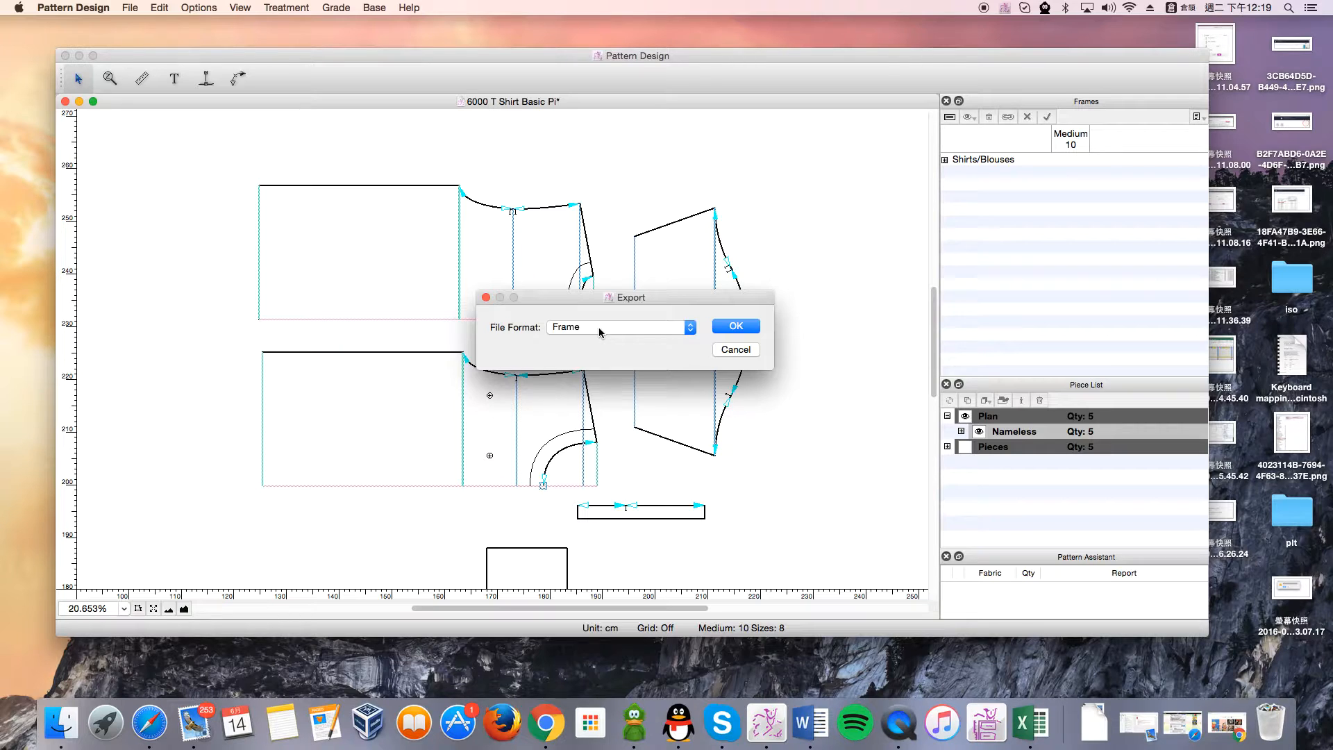
pyautogui.click(599, 327)
pyautogui.click(604, 333)
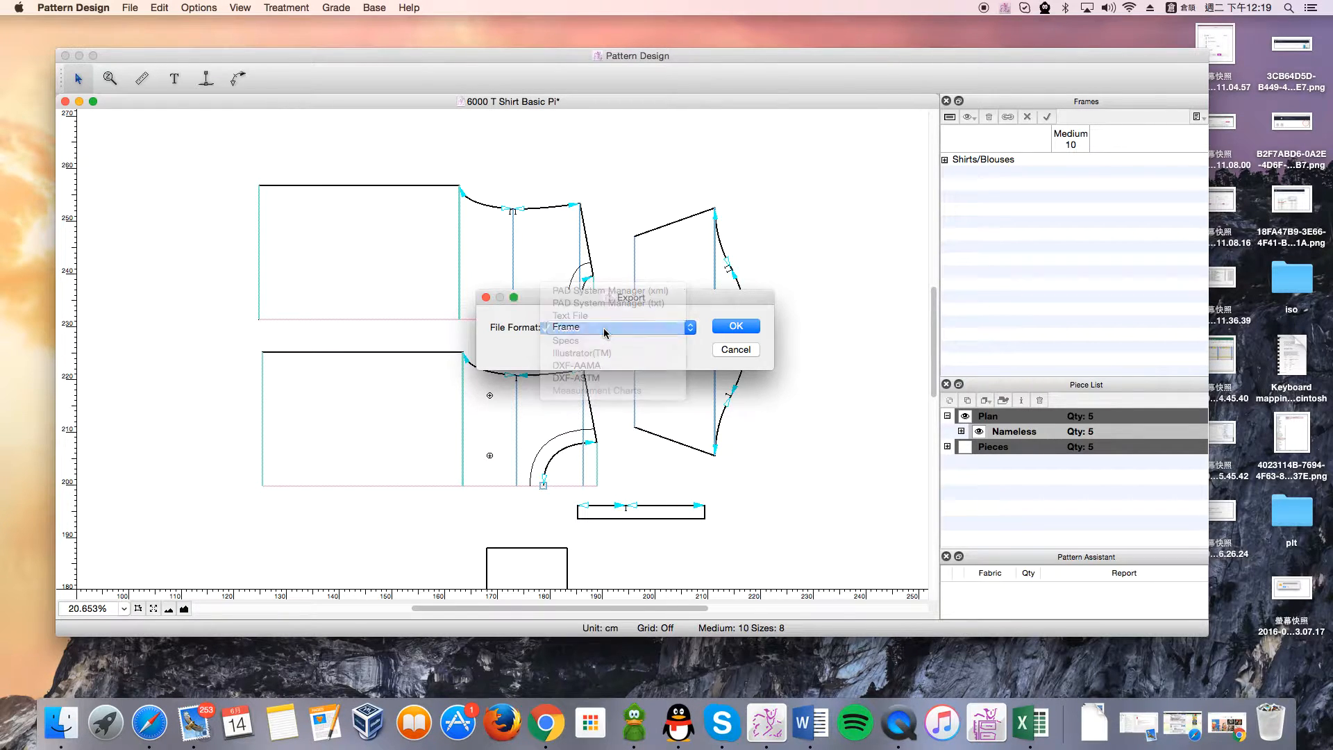
pyautogui.click(738, 326)
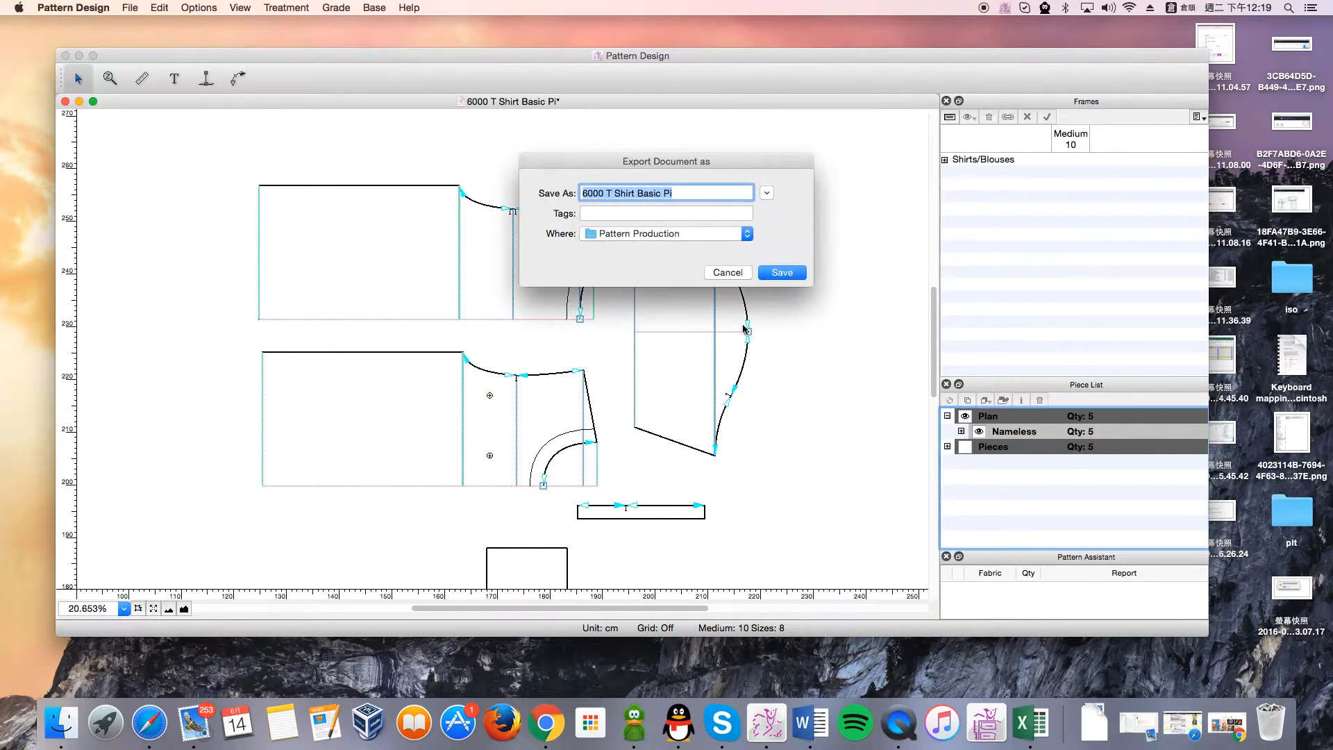
pyautogui.click(671, 237)
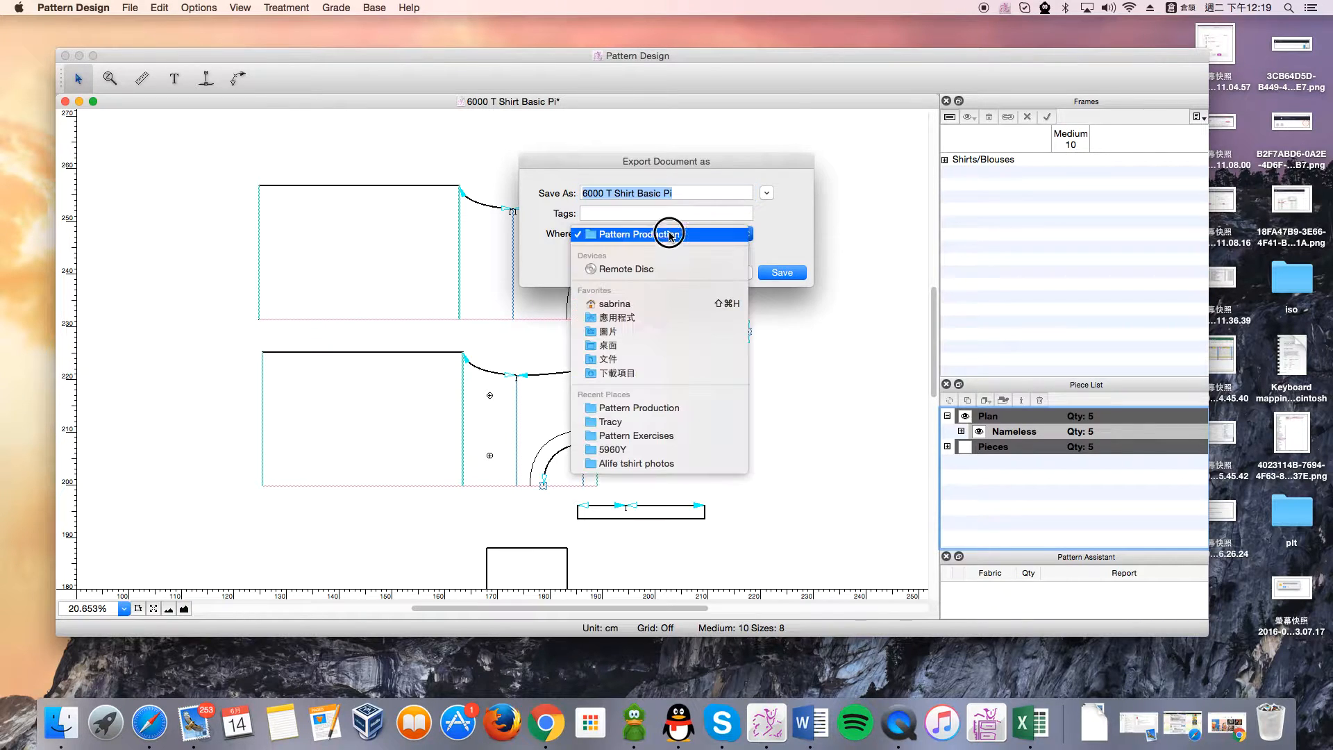
pyautogui.click(668, 340)
pyautogui.click(783, 273)
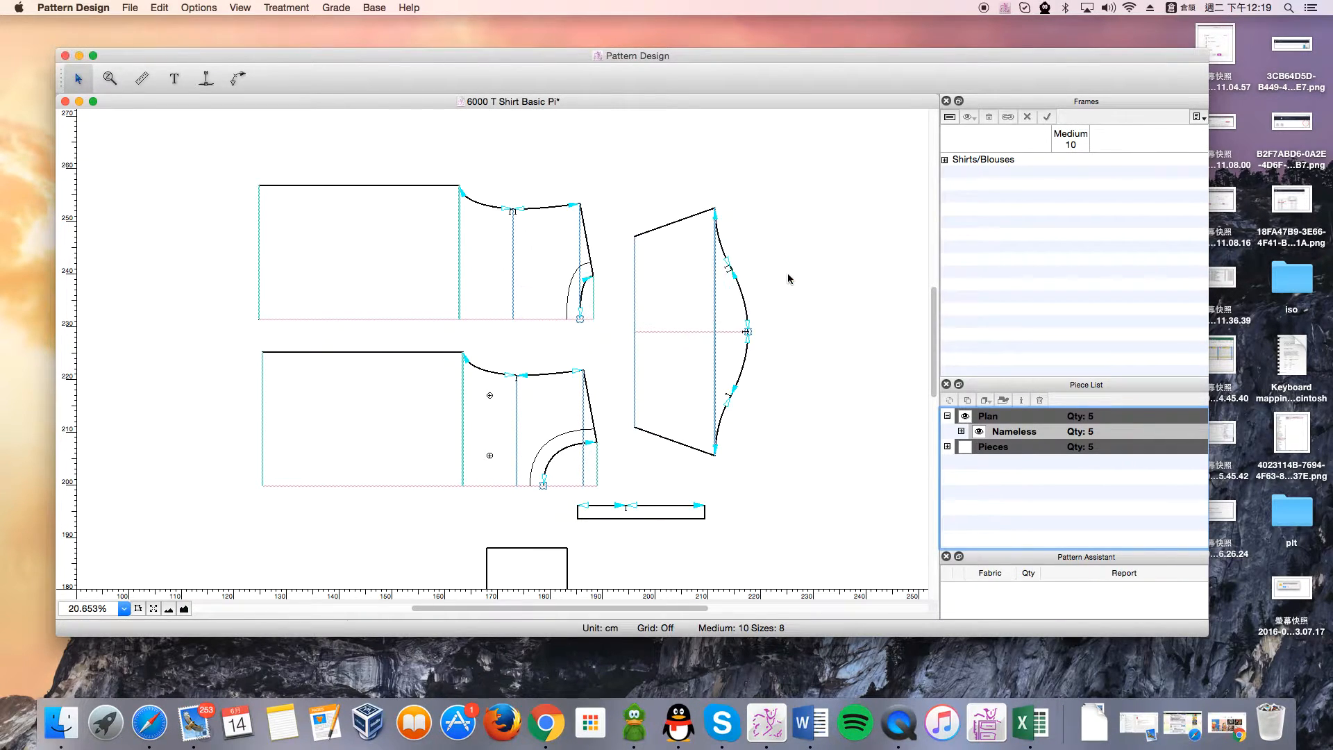
# Switch to Microsoft Excel and open the exported 6000 T Shirt Basic Pi.txt from the desktop folder (桌面)
pyautogui.moveTo(998, 59); pyautogui.dragTo(853, 66)
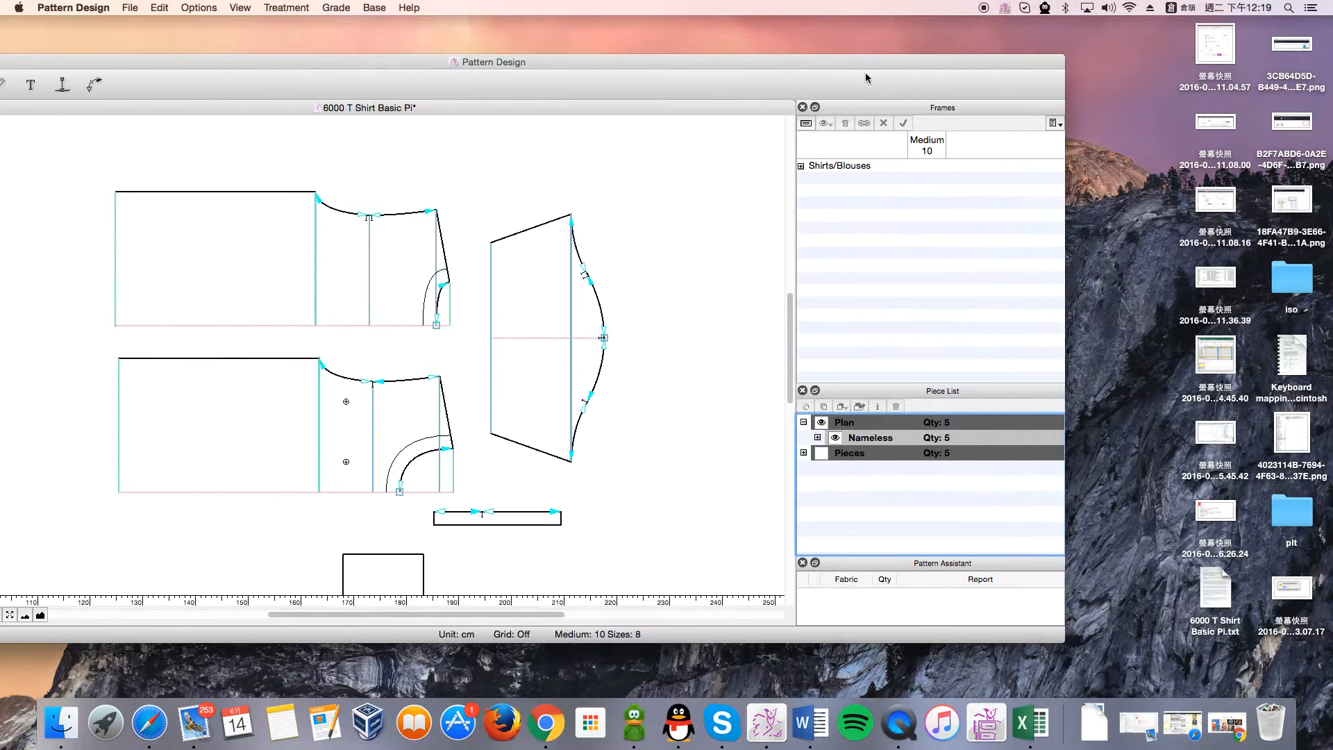
pyautogui.click(1213, 591)
pyautogui.click(1030, 723)
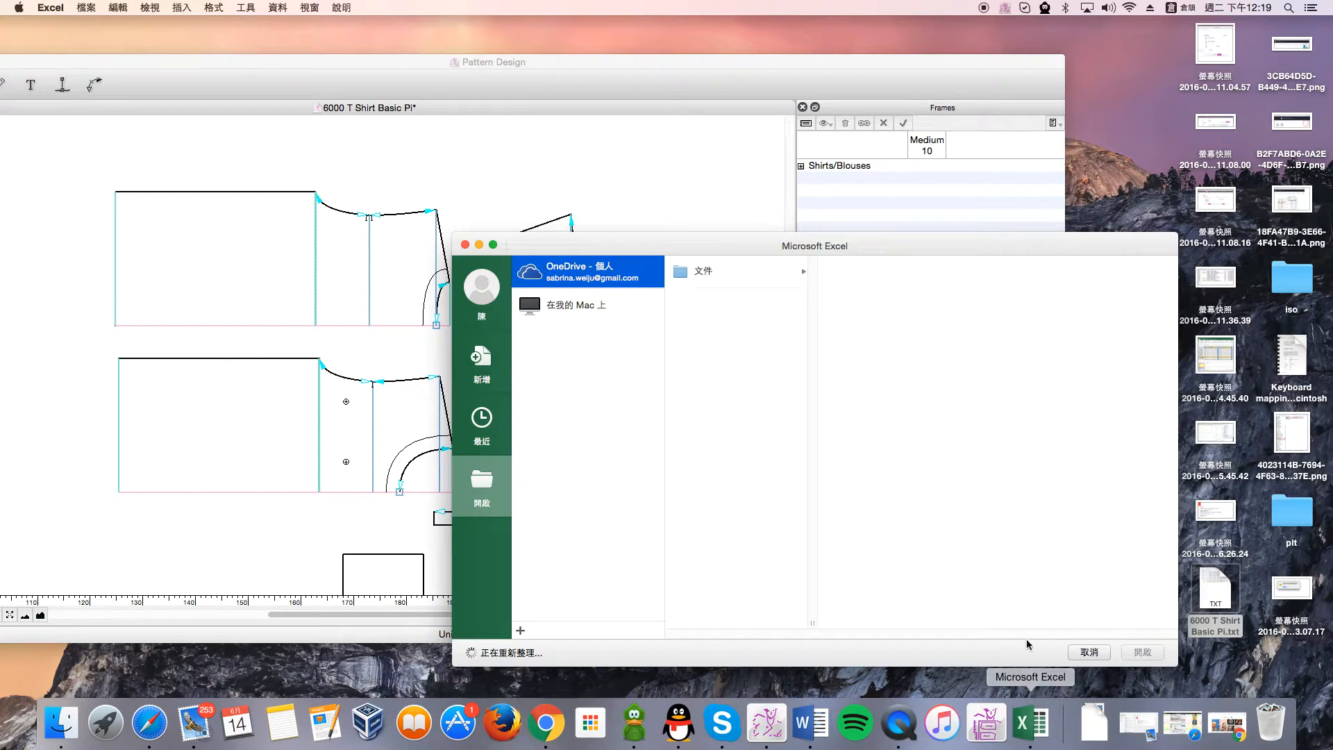
pyautogui.click(646, 305)
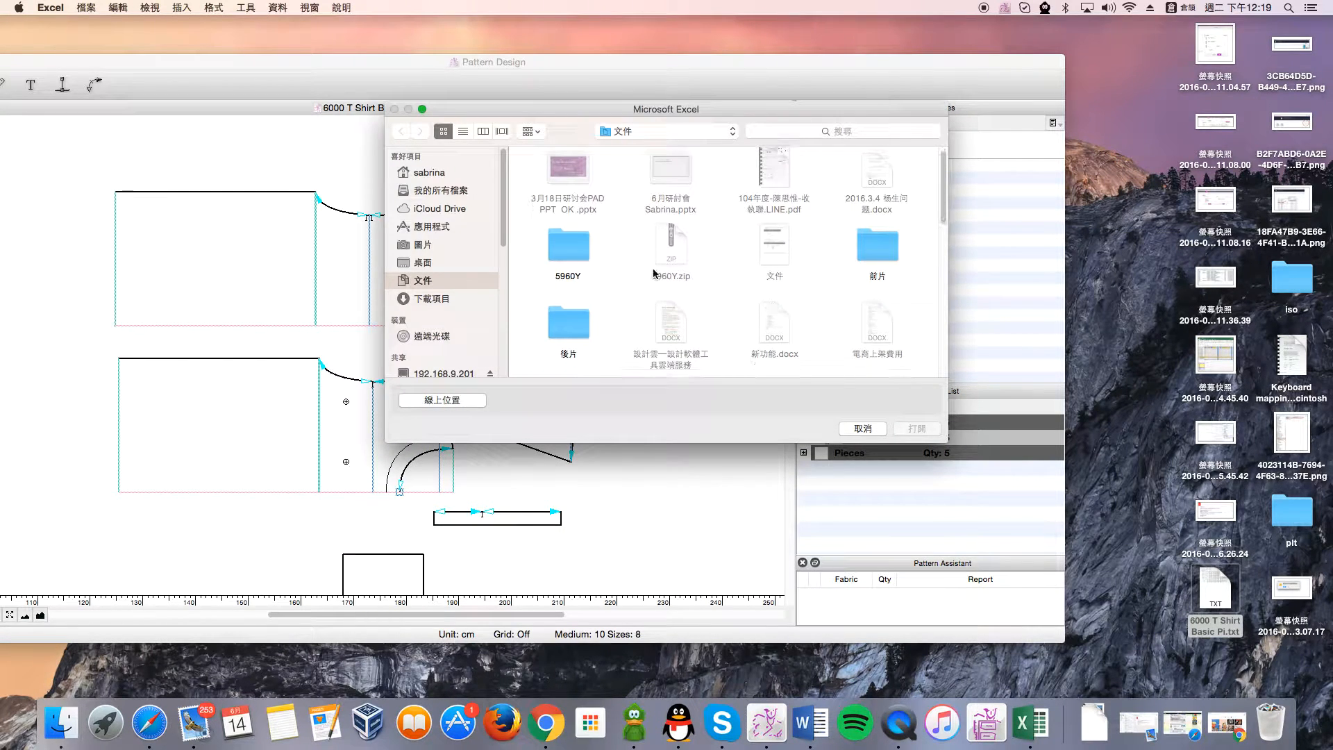
pyautogui.click(451, 262)
pyautogui.scroll(-2, 718, 294)
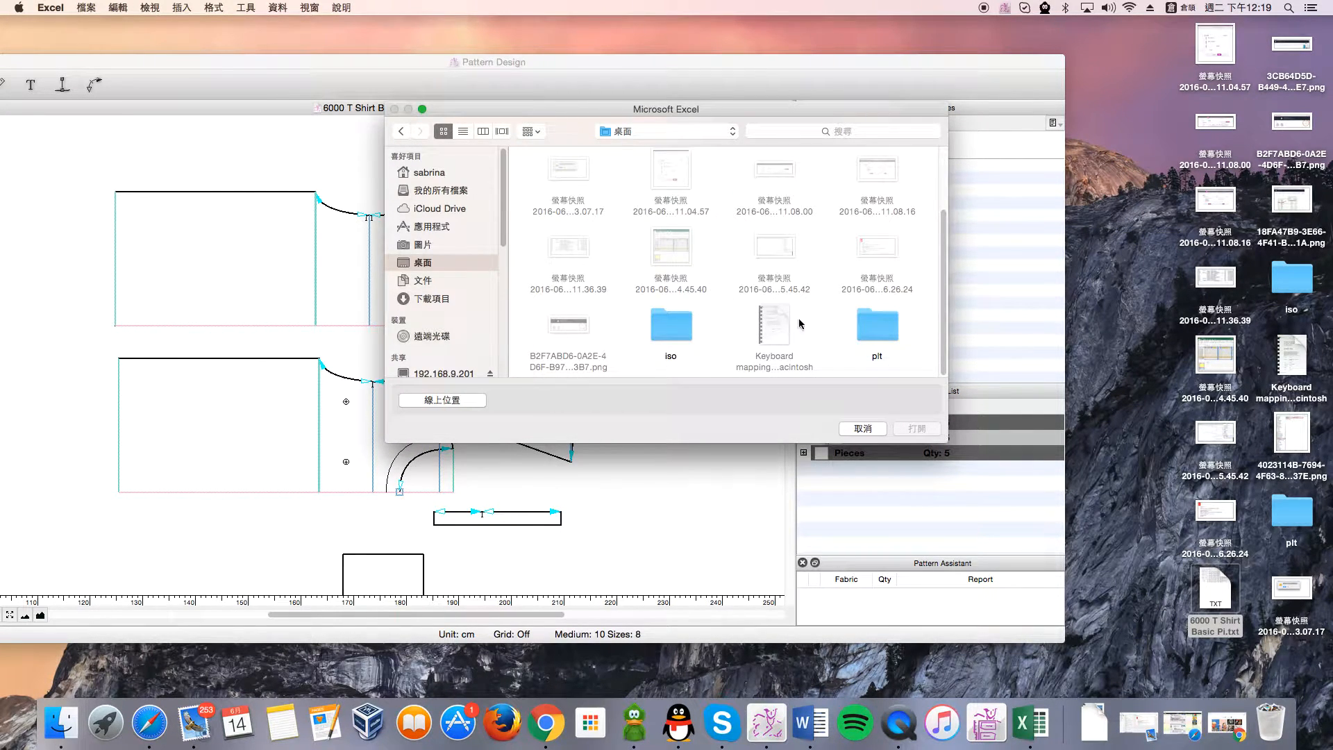
pyautogui.scroll(3, 833, 322)
pyautogui.click(786, 182)
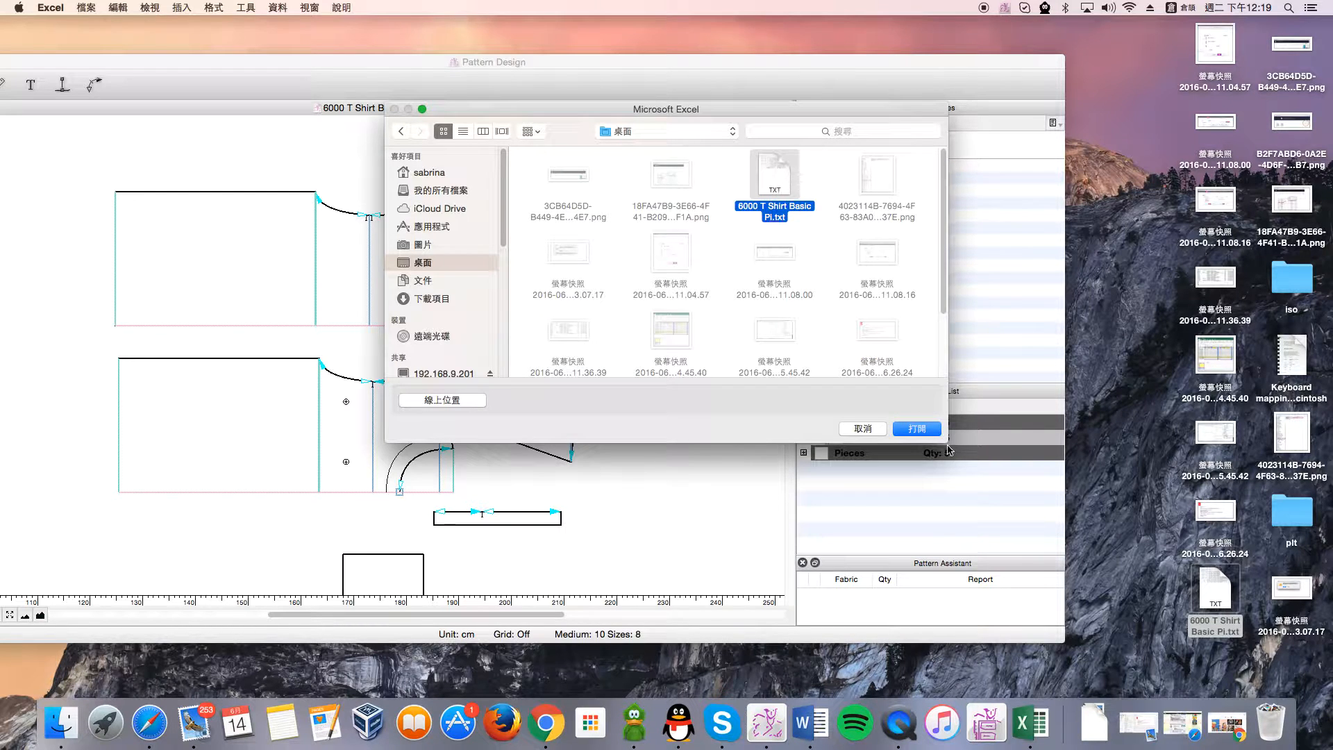
pyautogui.click(917, 428)
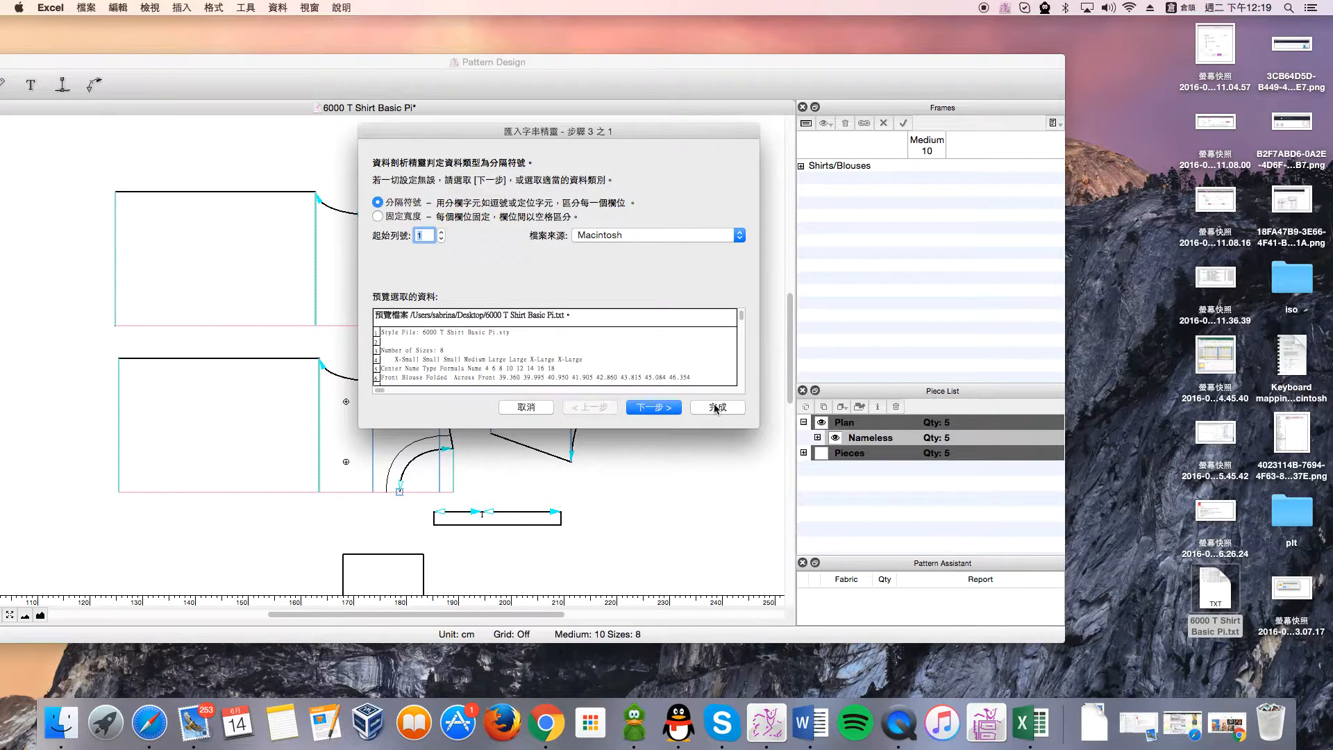
# Complete the text import as delimited data with general column format, and widen column D to fit the measurement names
pyautogui.click(664, 409)
pyautogui.click(665, 410)
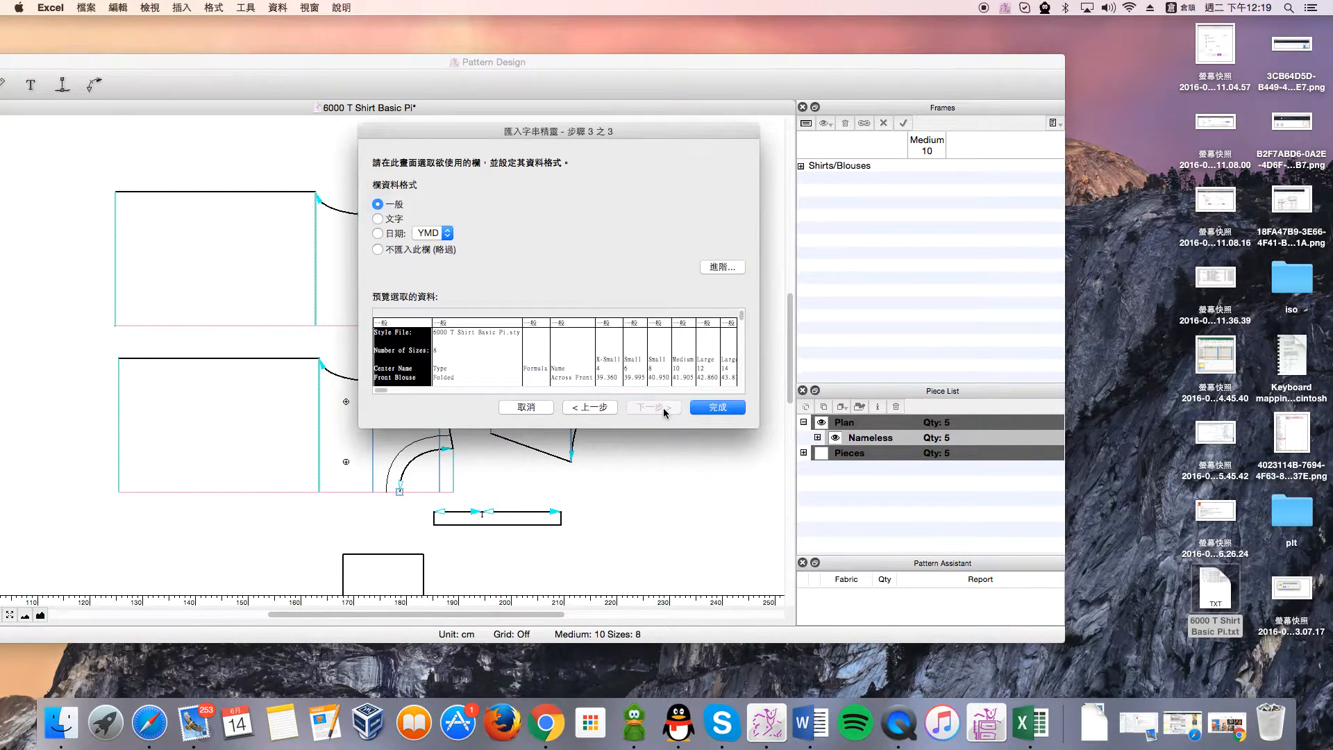
pyautogui.click(714, 408)
pyautogui.moveTo(512, 28); pyautogui.dragTo(1134, 74)
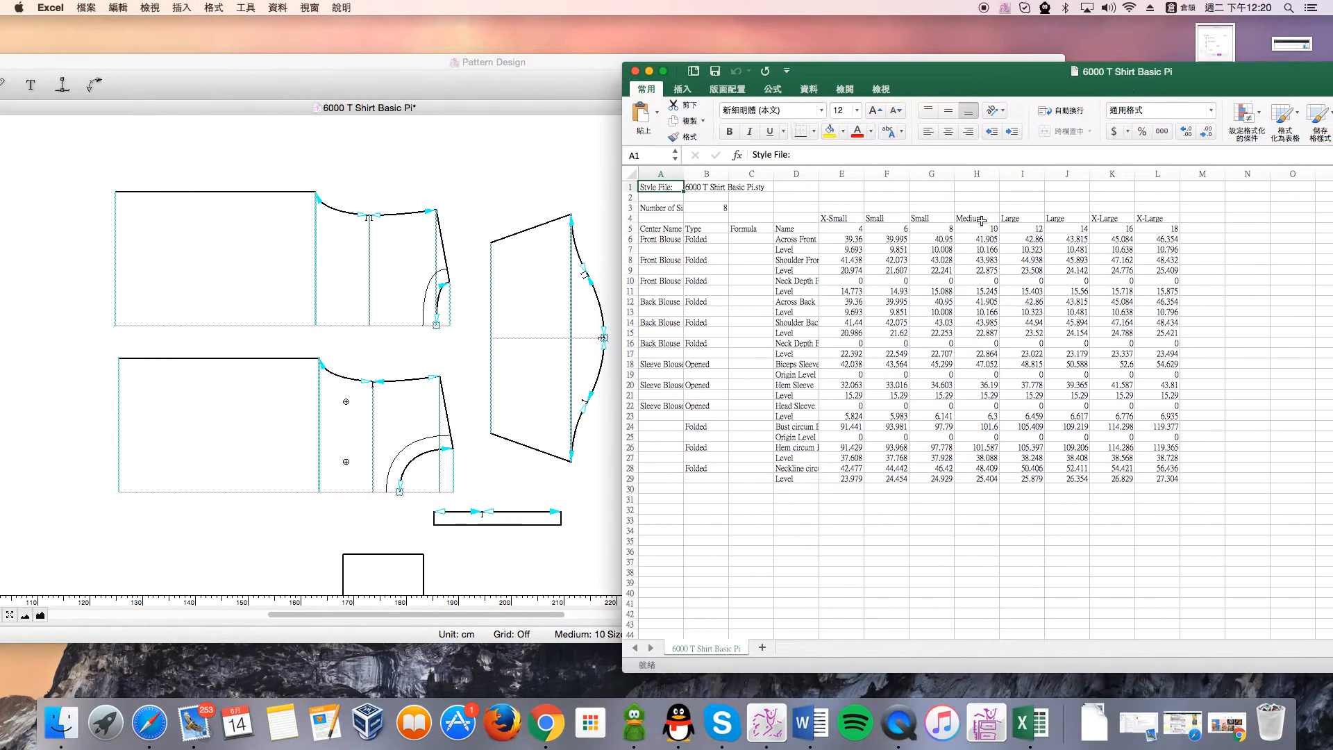
pyautogui.moveTo(820, 175); pyautogui.dragTo(856, 175)
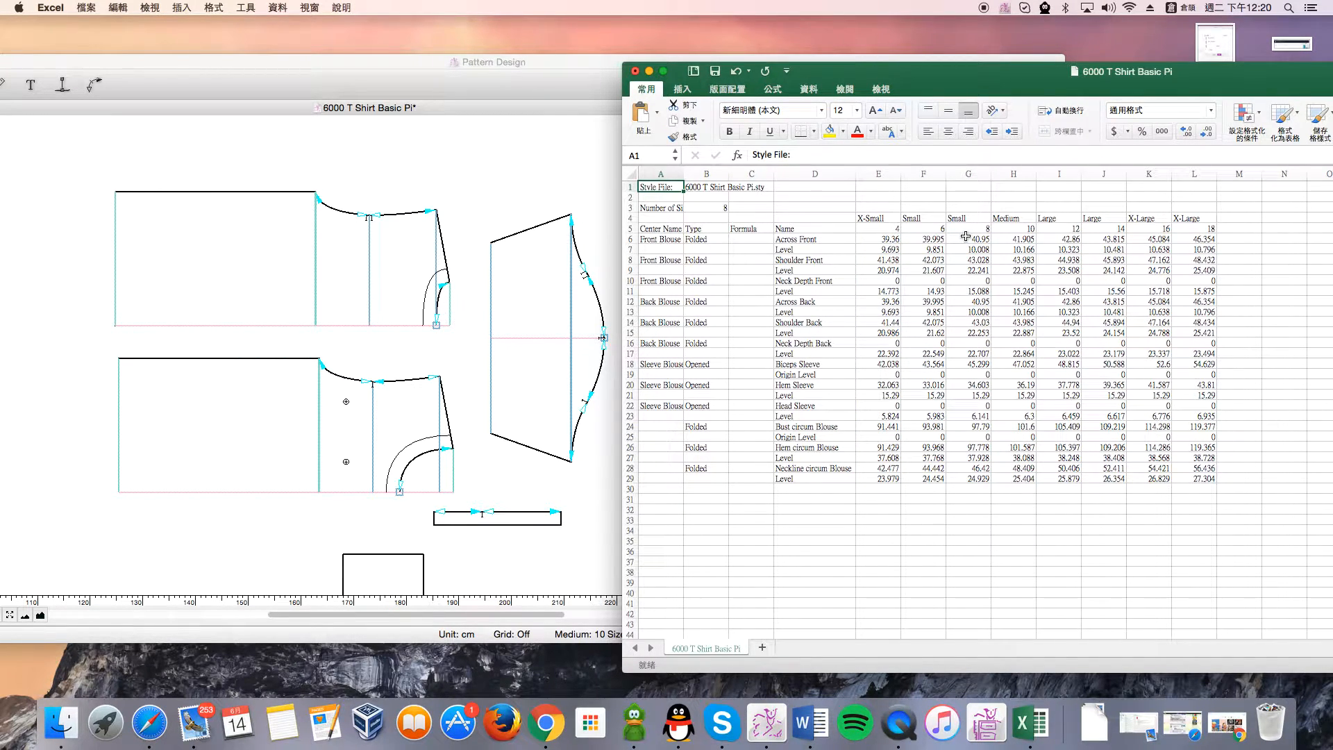
# Set the X-Small Across Front measurement in cell E6 to 50 and save the text file
pyautogui.click(890, 241)
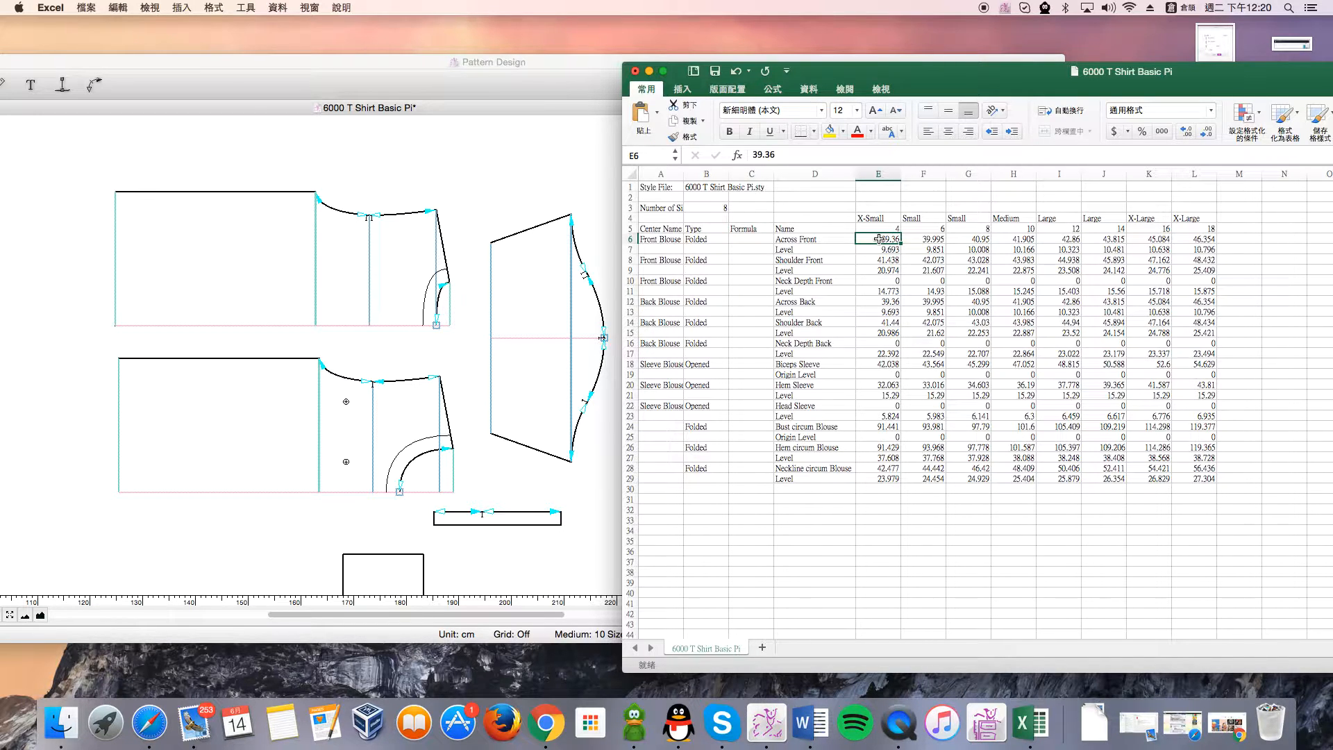
pyautogui.click(538, 206)
pyautogui.click(1194, 95)
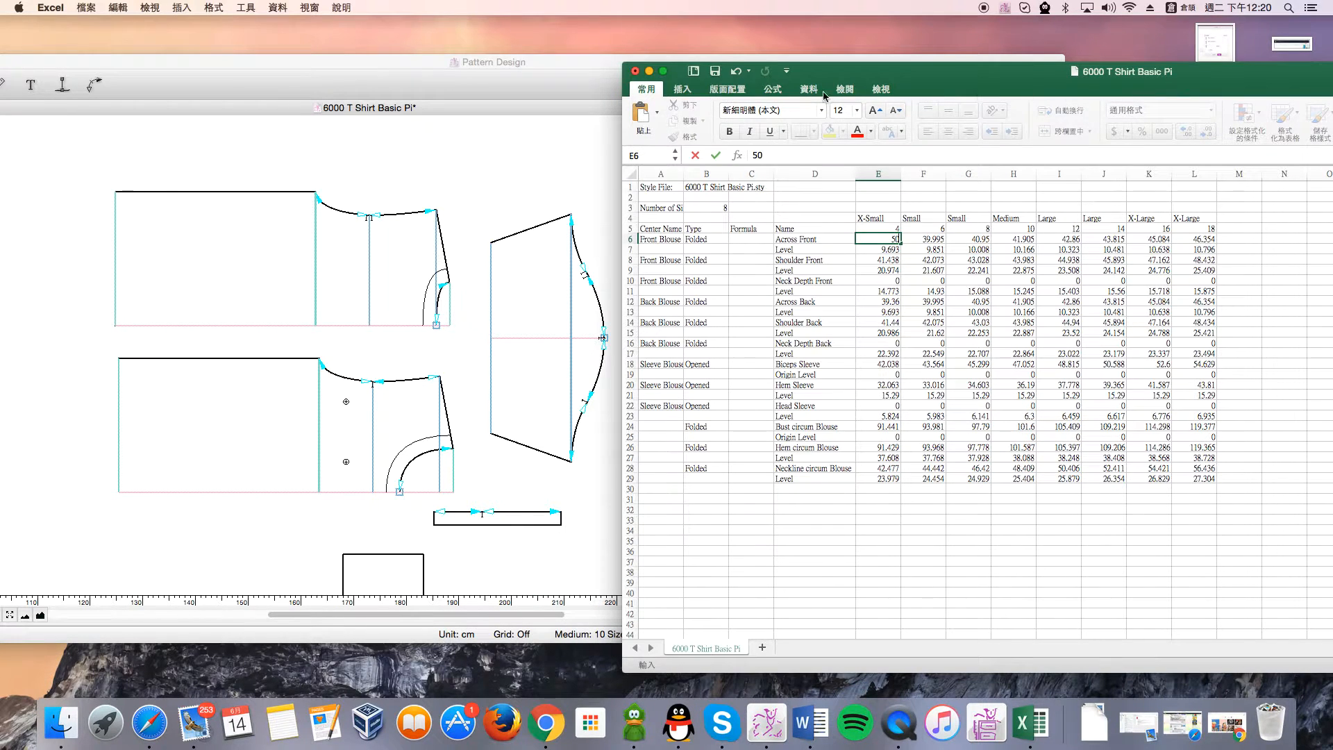
pyautogui.click(715, 72)
pyautogui.click(769, 261)
# Switch back to Pattern Design and turn on Grade View for the T-shirt pattern
pyautogui.moveTo(545, 63); pyautogui.dragTo(755, 62)
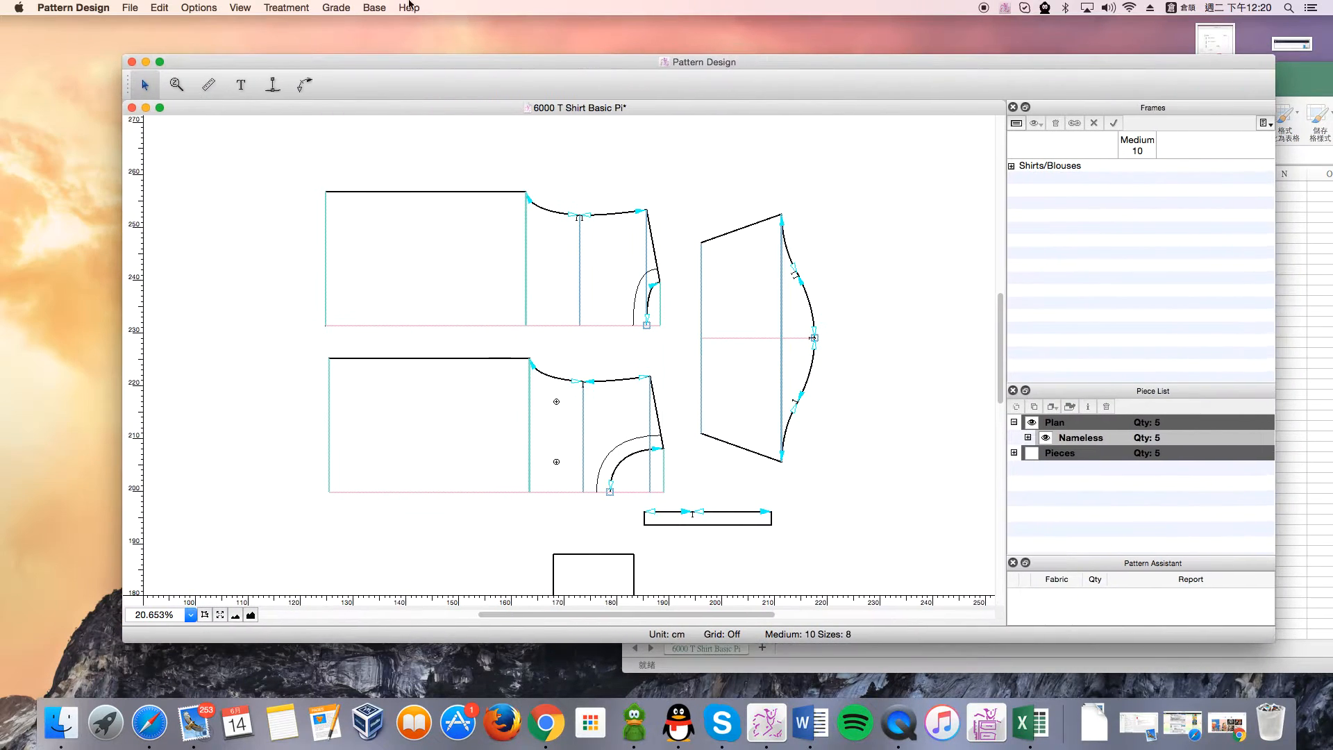
pyautogui.click(240, 8)
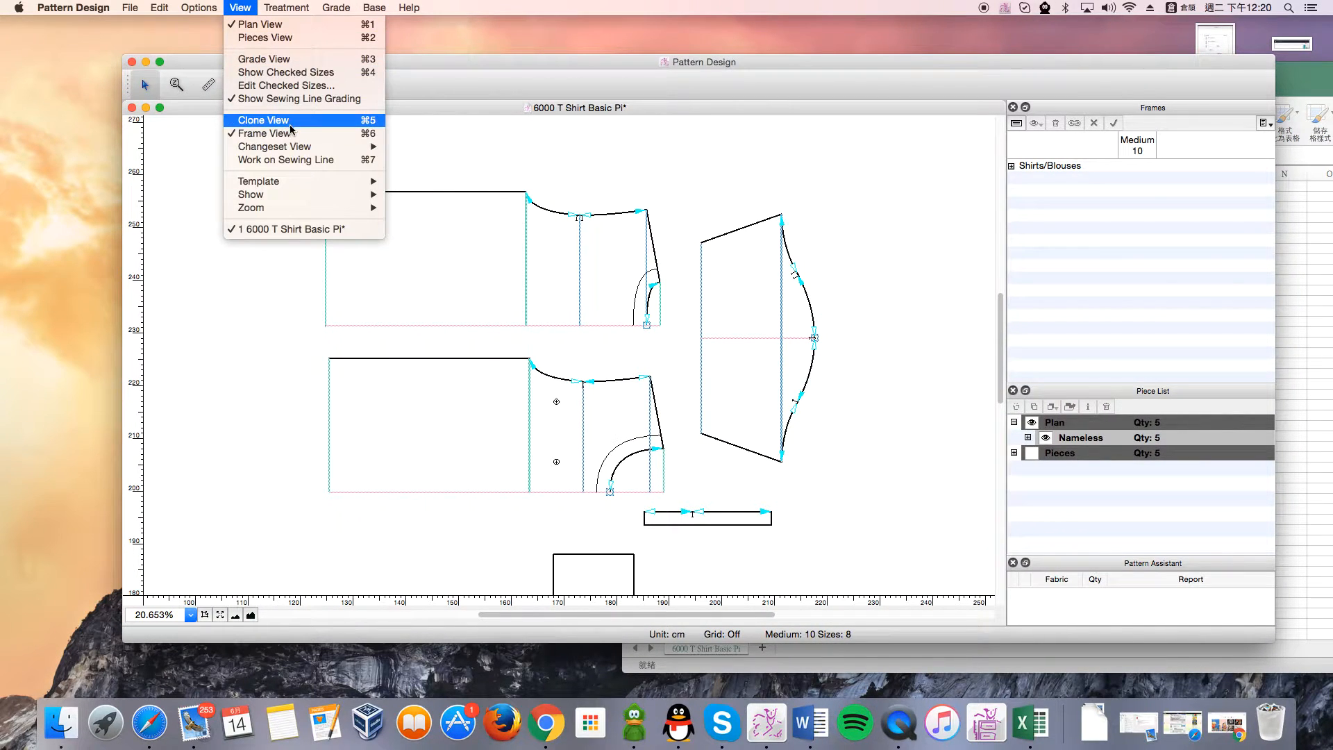
pyautogui.click(289, 58)
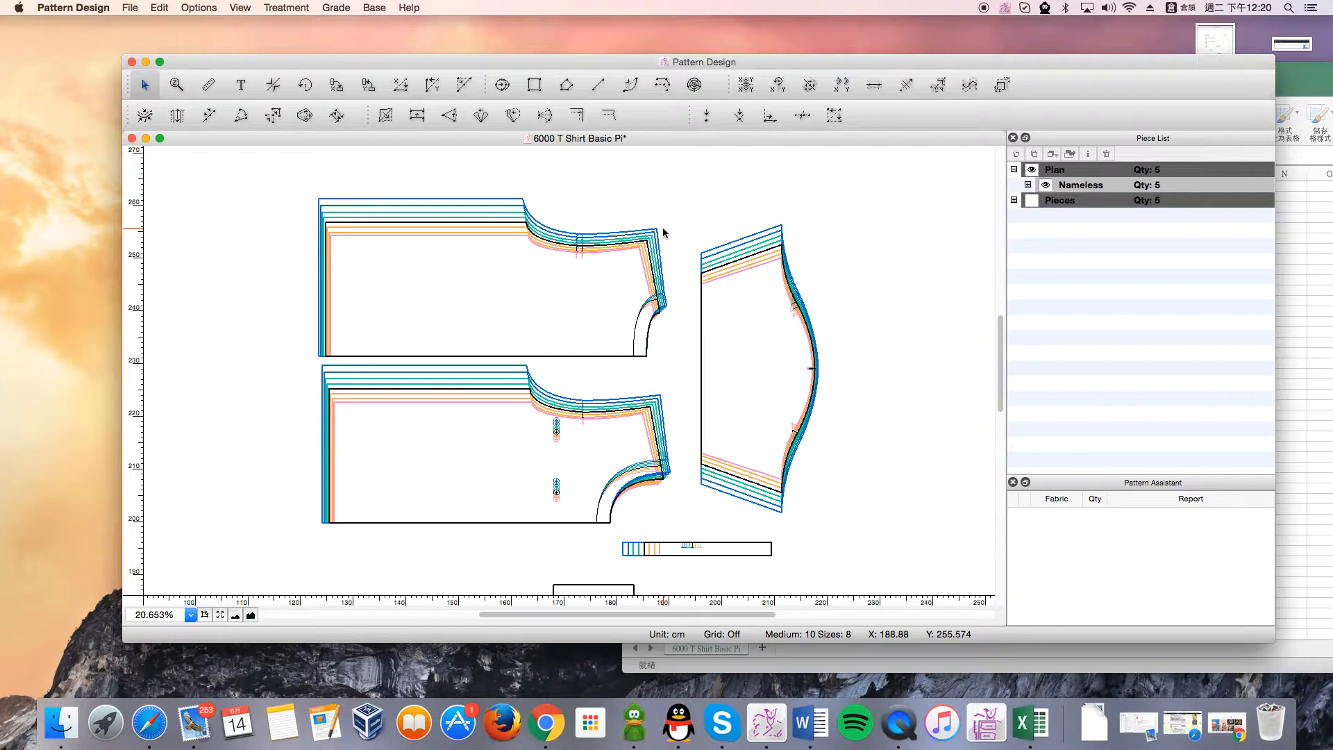
# Import the edited 6000 T Shirt Basic Pi.txt from the desktop in Frame format
pyautogui.click(130, 7)
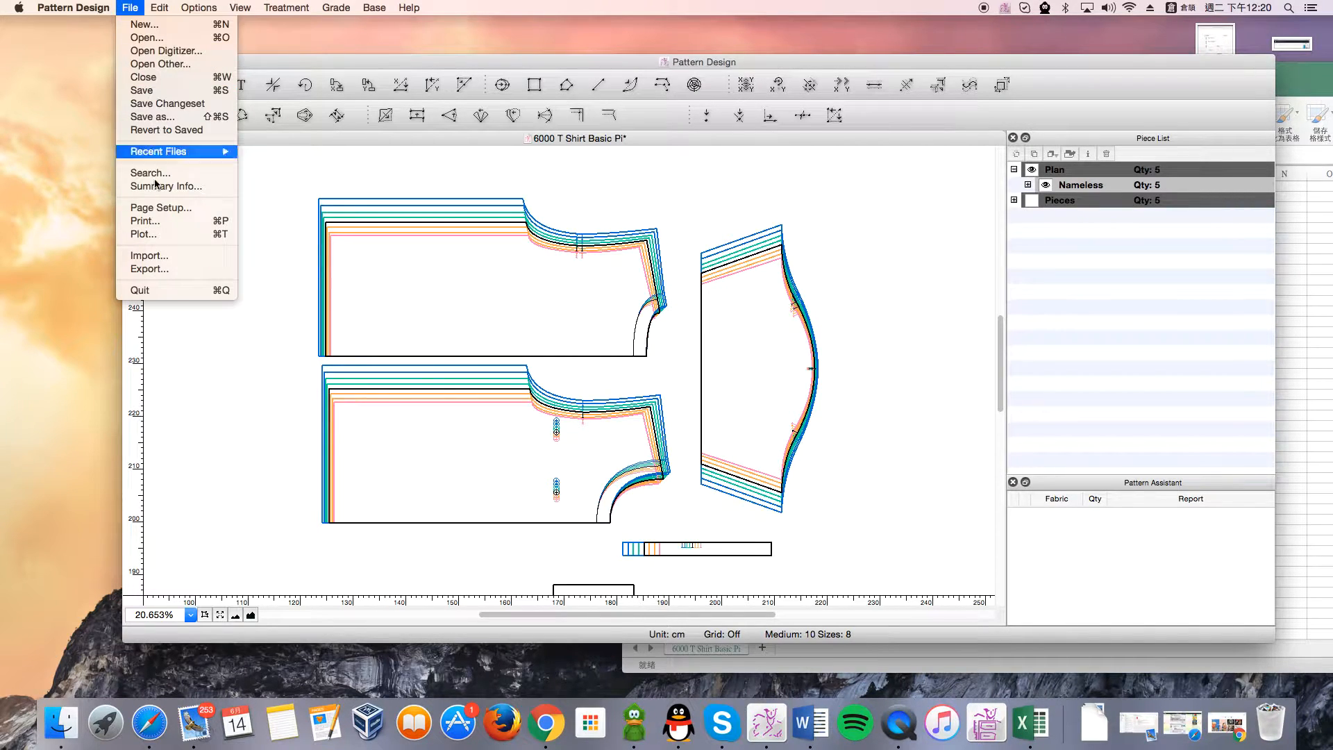
pyautogui.click(179, 254)
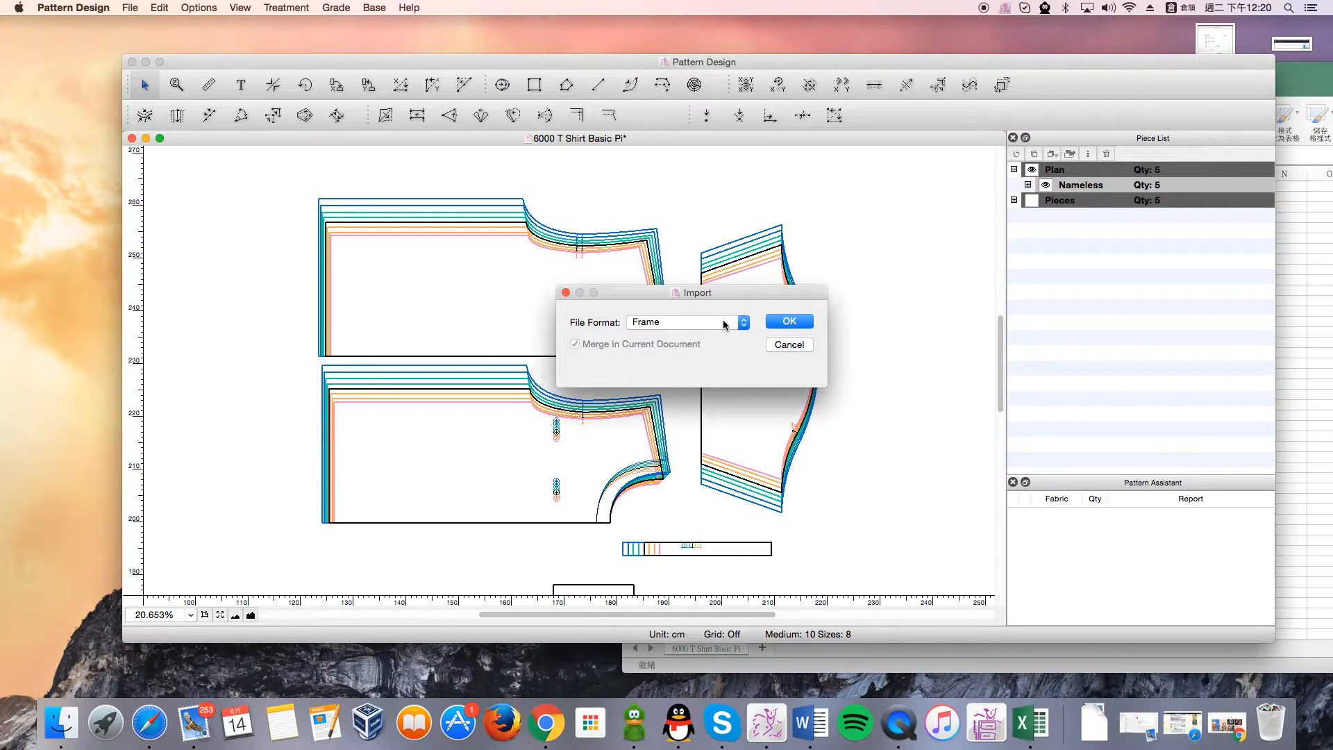
pyautogui.click(798, 321)
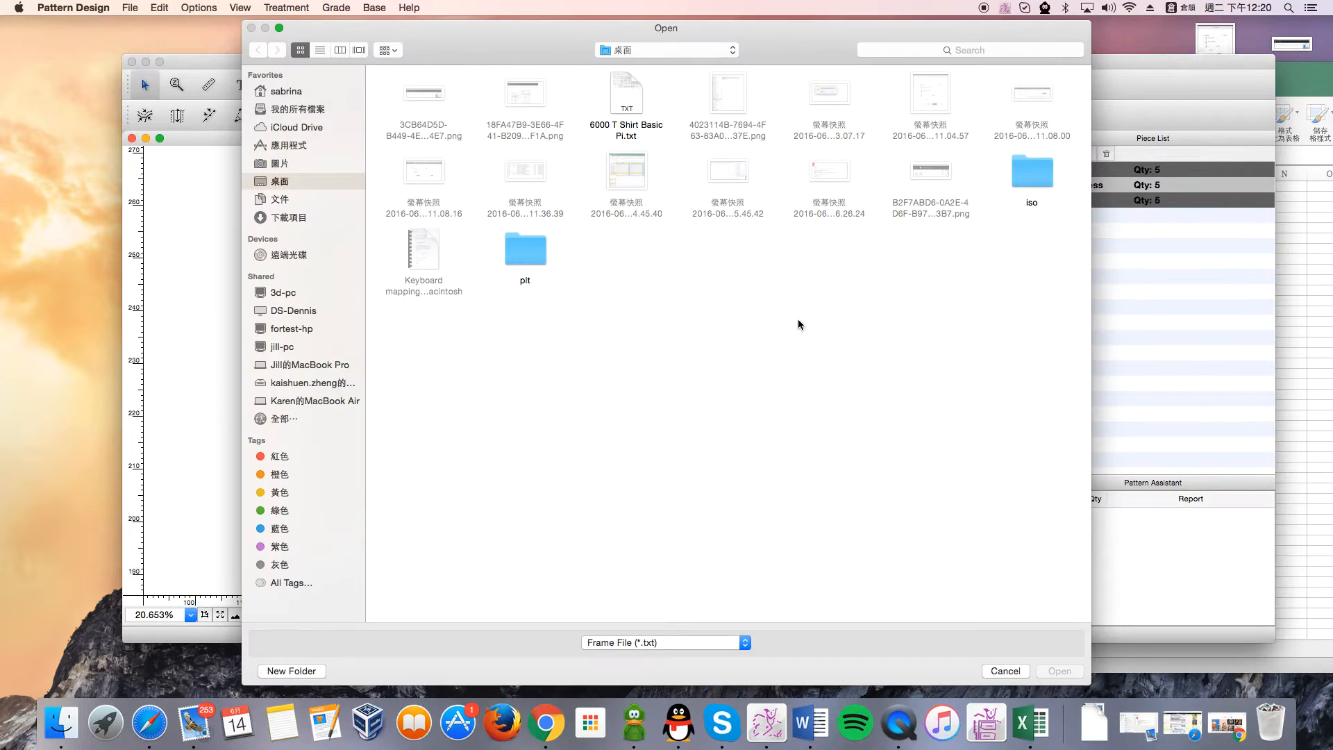
pyautogui.click(633, 98)
pyautogui.click(1048, 672)
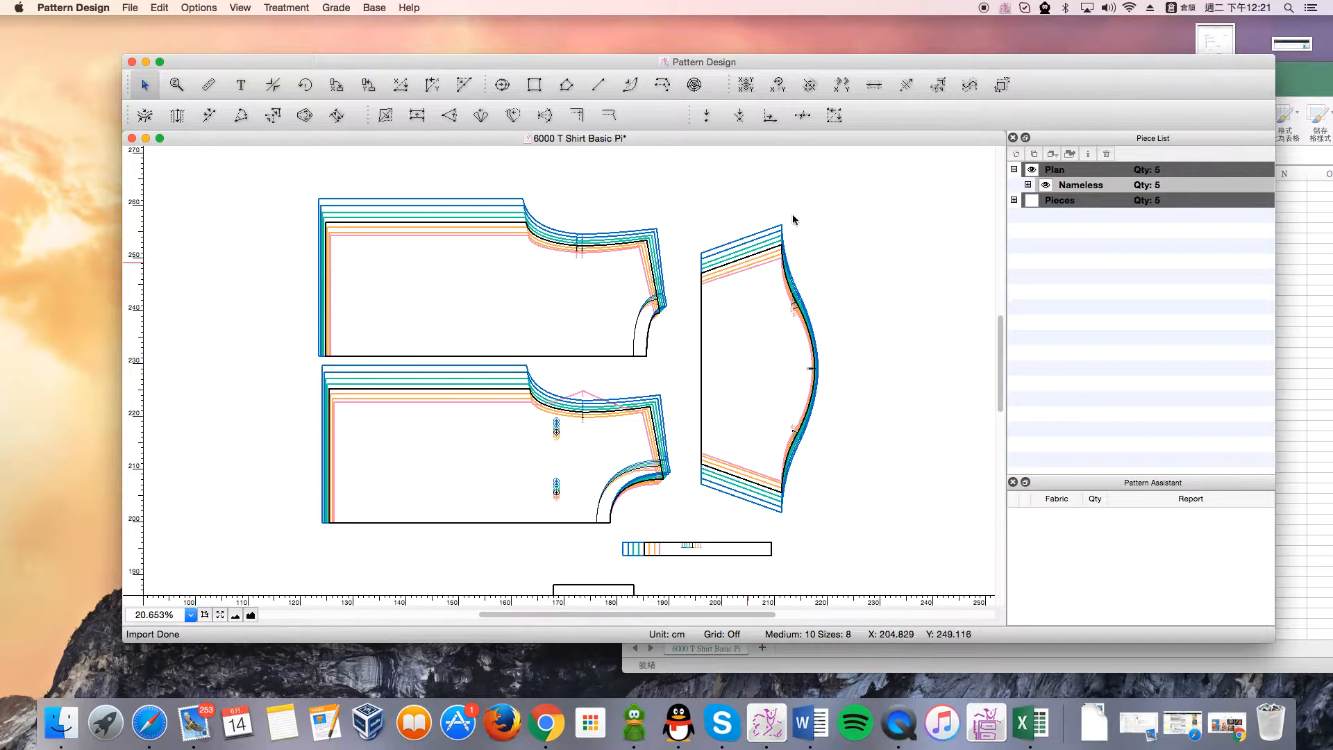
# Compare the graded pattern pieces with the edited measurements in the spreadsheet behind the pattern window
pyautogui.moveTo(941, 62); pyautogui.dragTo(482, 56)
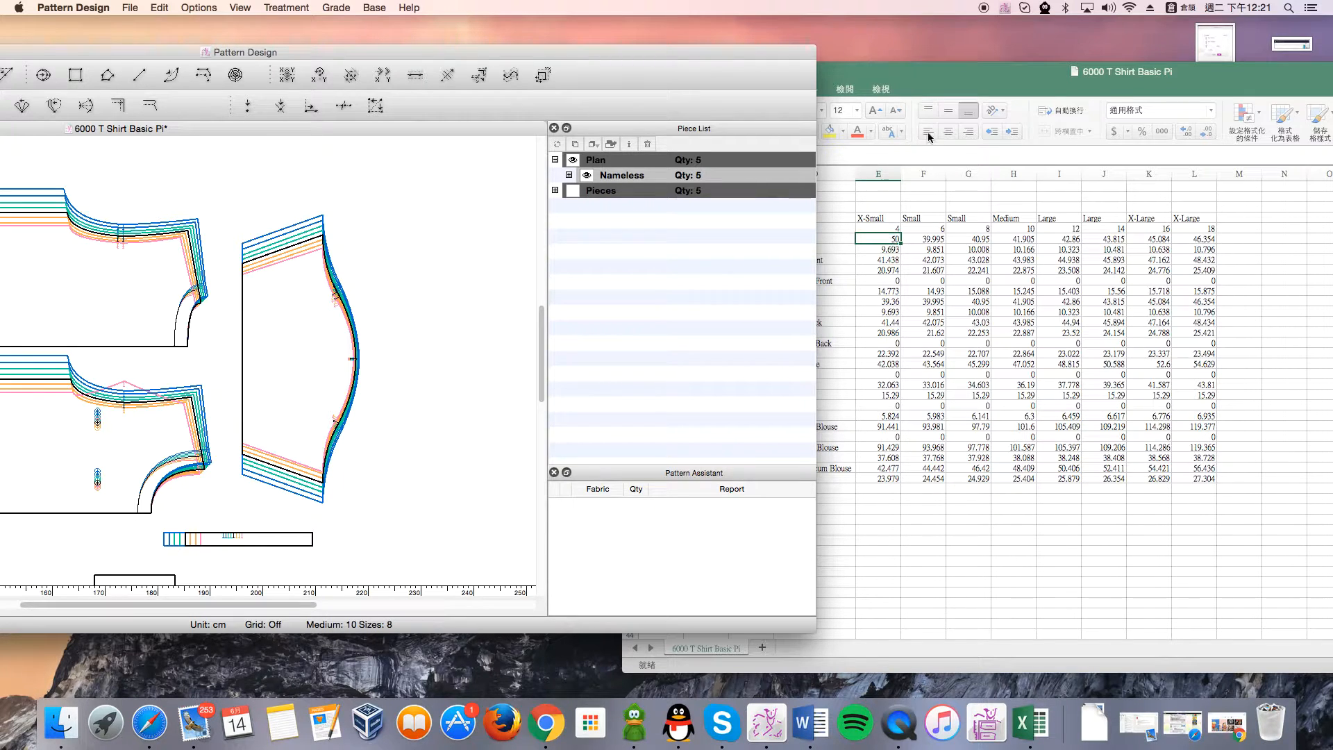
pyautogui.moveTo(588, 47); pyautogui.dragTo(891, 69)
pyautogui.moveTo(432, 78); pyautogui.dragTo(590, 60)
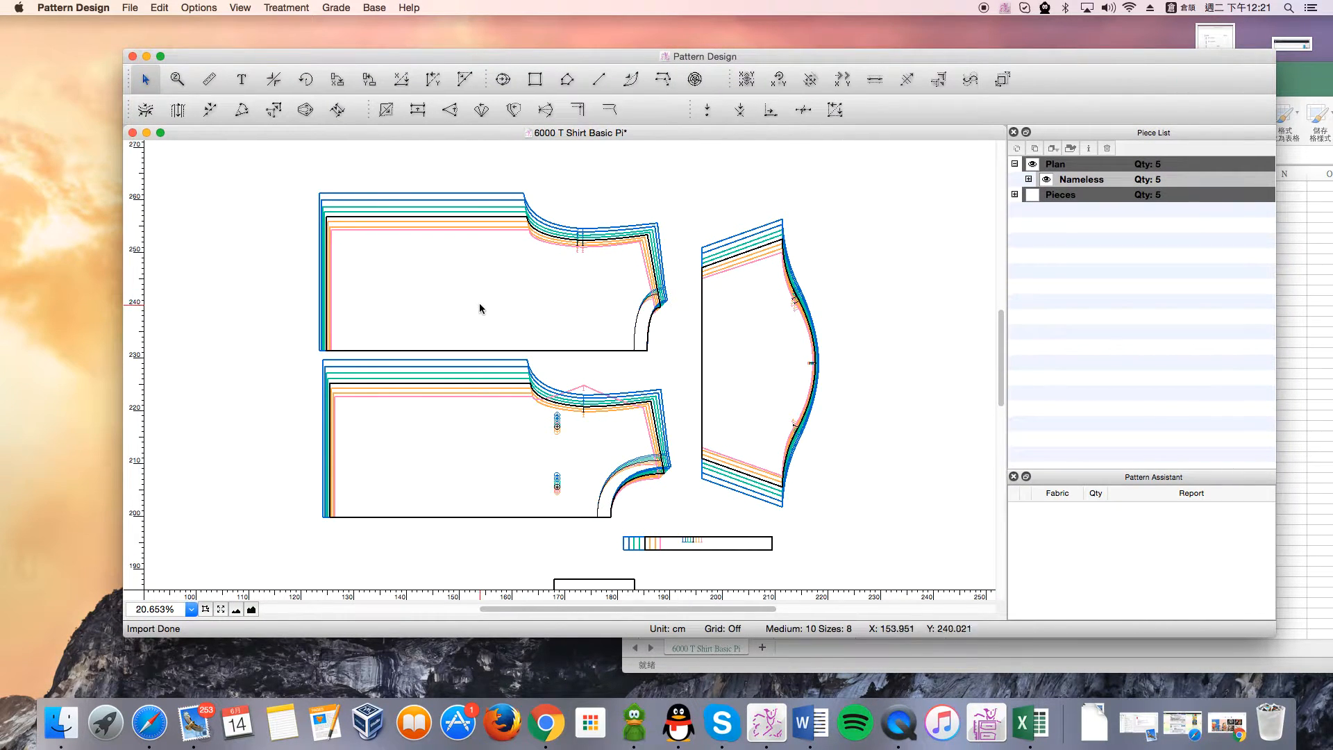
# Turn off Grade View and turn Frame View back on for the pattern
pyautogui.click(240, 8)
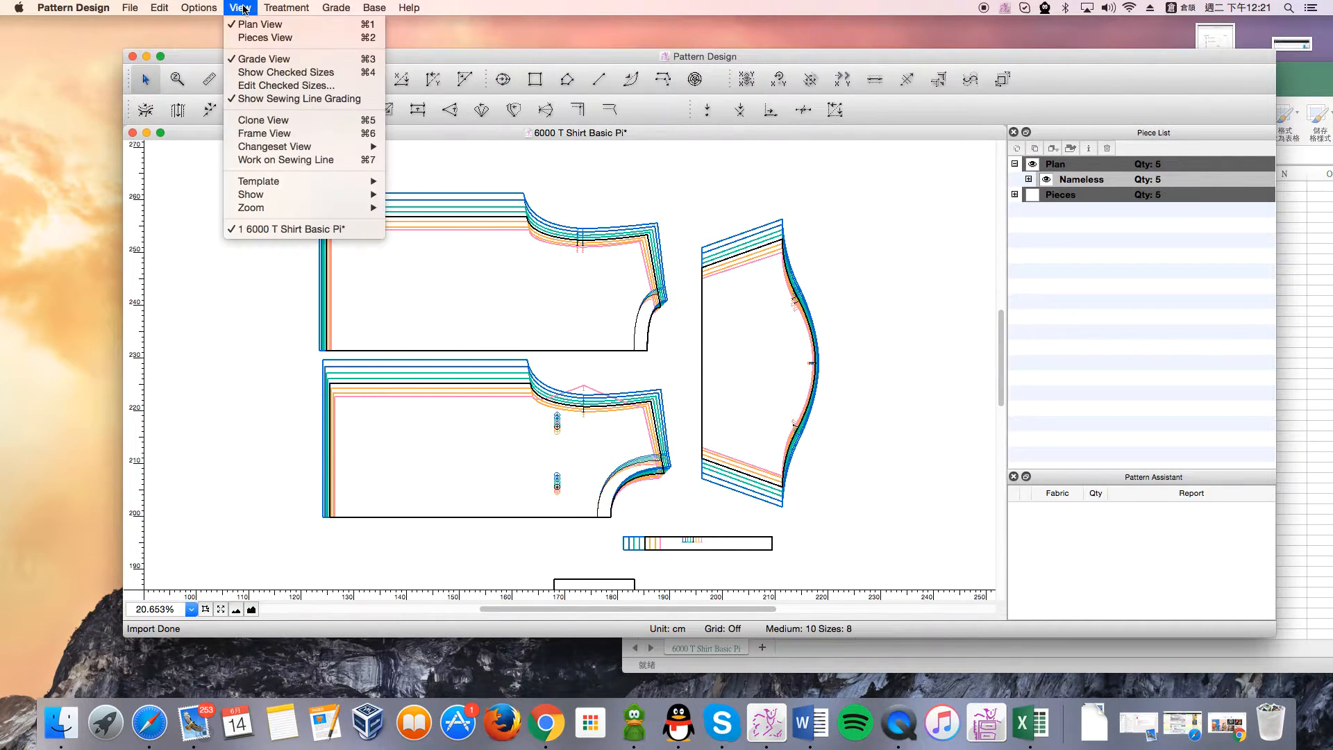
pyautogui.click(258, 59)
pyautogui.click(243, 8)
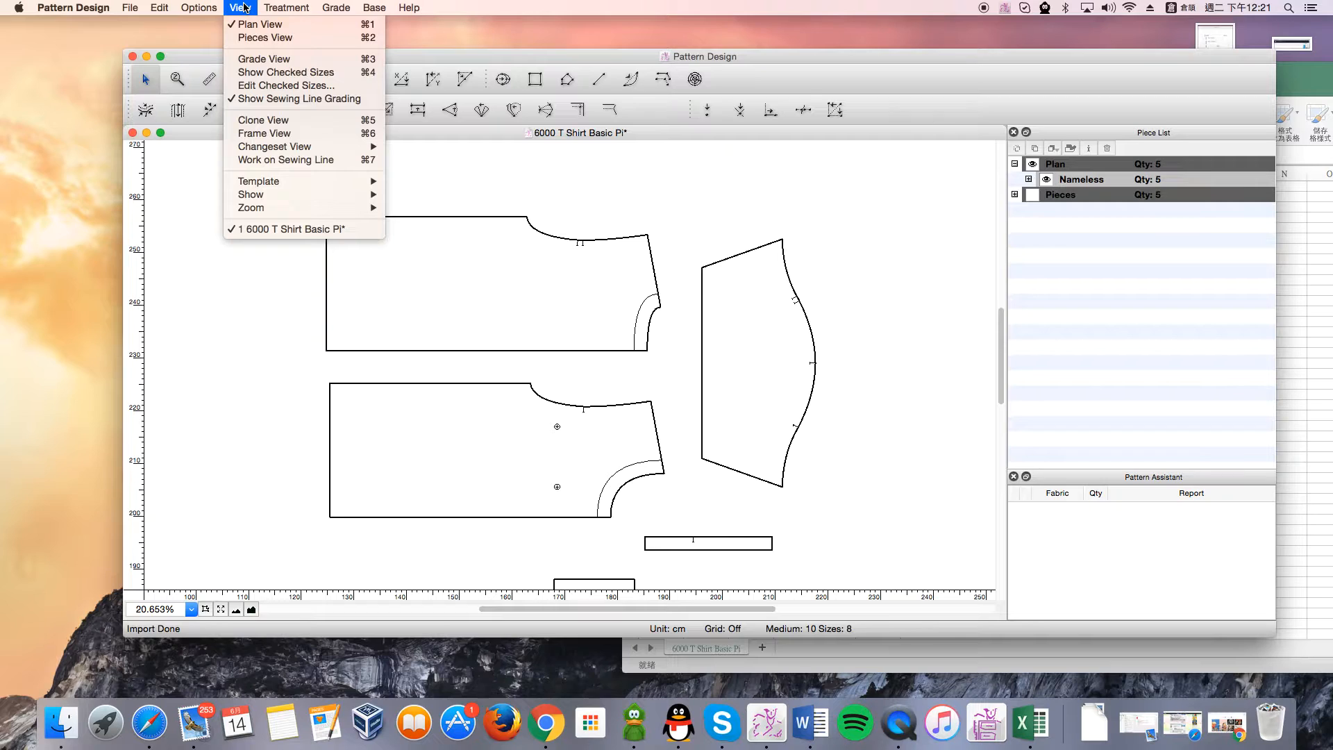
pyautogui.click(278, 133)
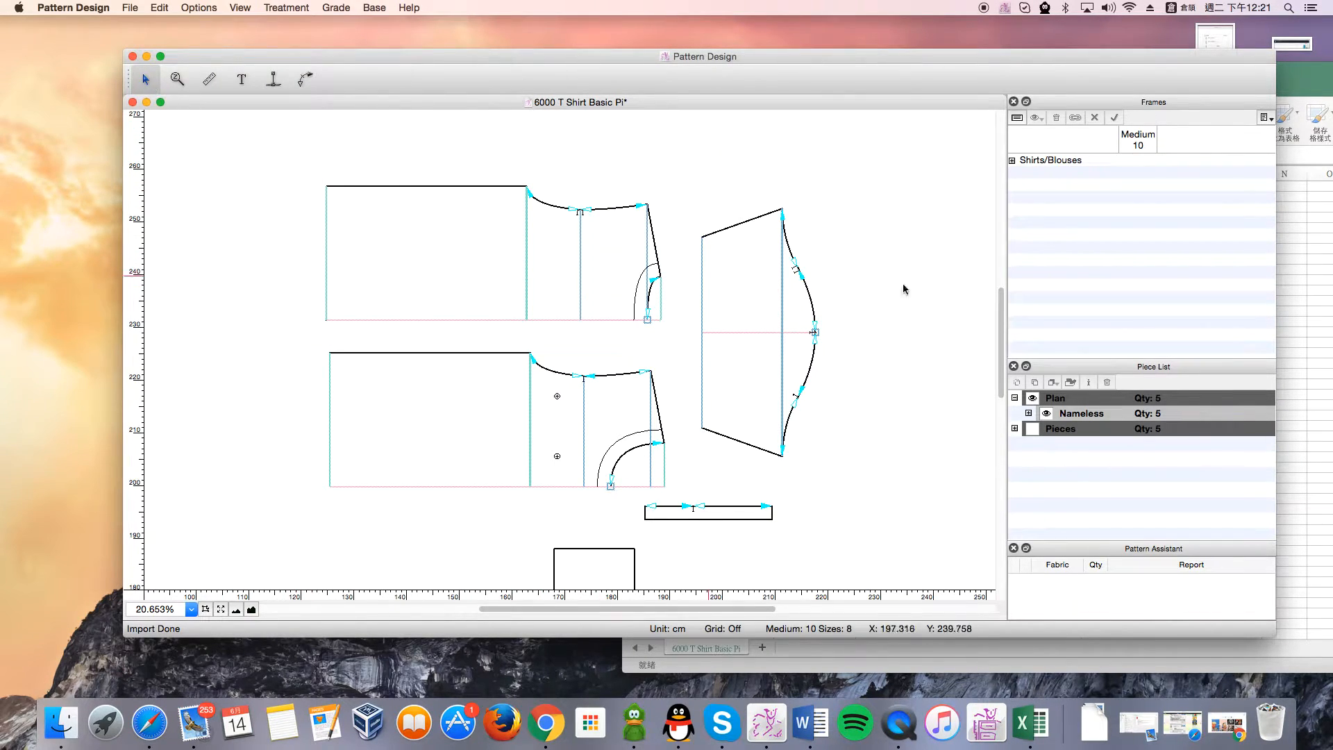
# Expand the Shirts/Blouses frames down to the Front Blouse centers, and select the hem frame line on the upper body piece
pyautogui.click(1012, 160)
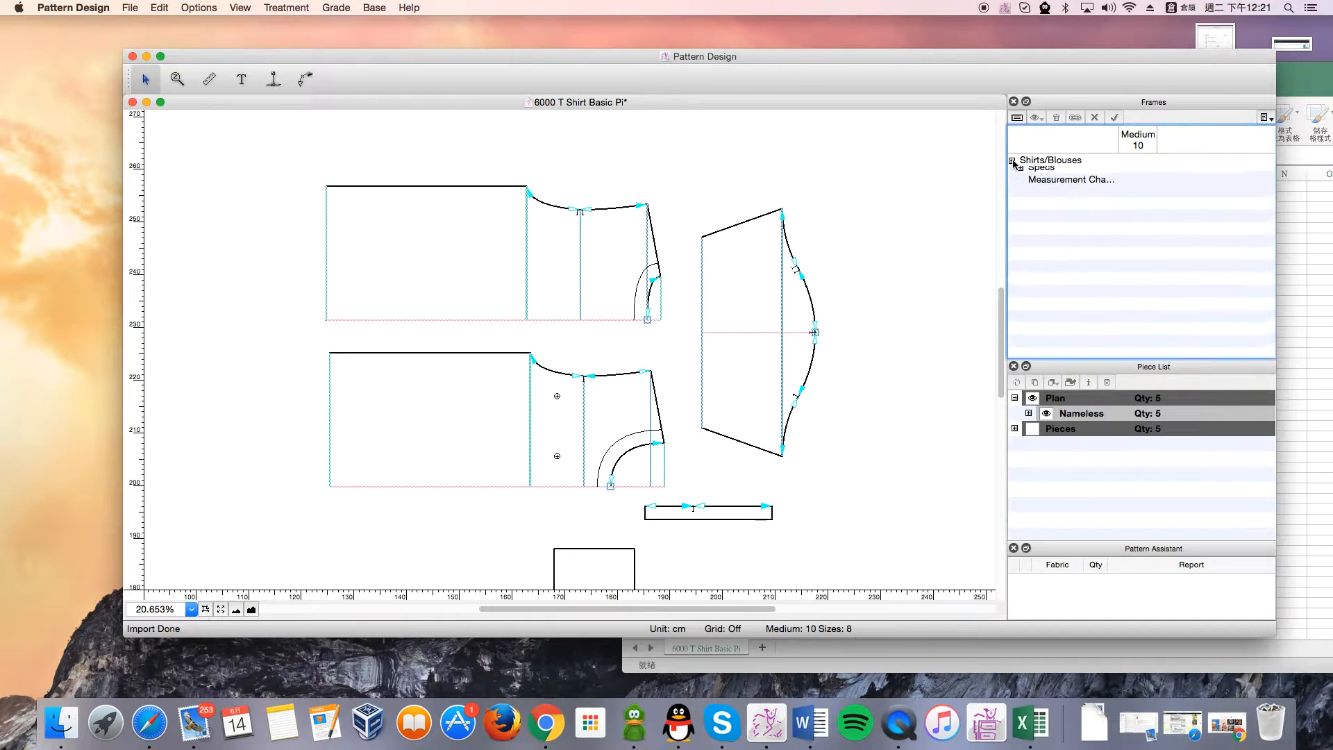
pyautogui.moveTo(1000, 61); pyautogui.dragTo(906, 53)
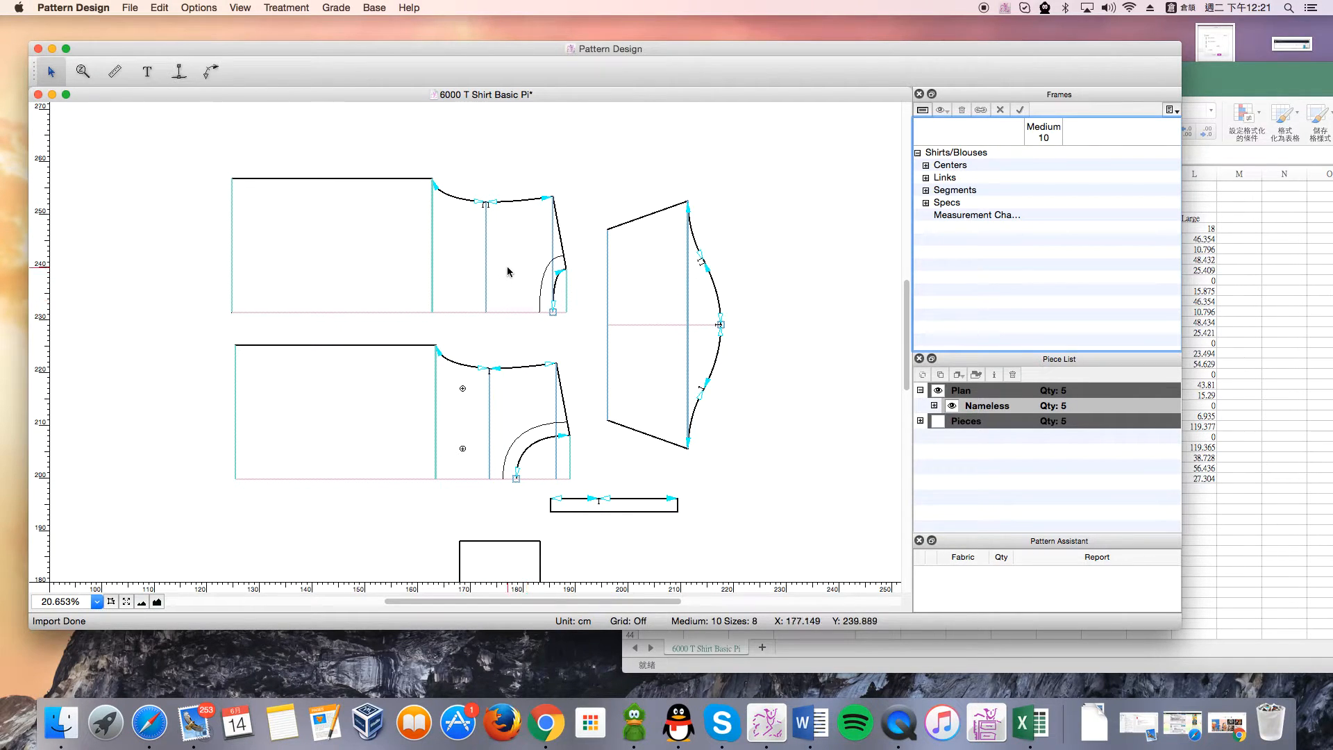
pyautogui.click(926, 165)
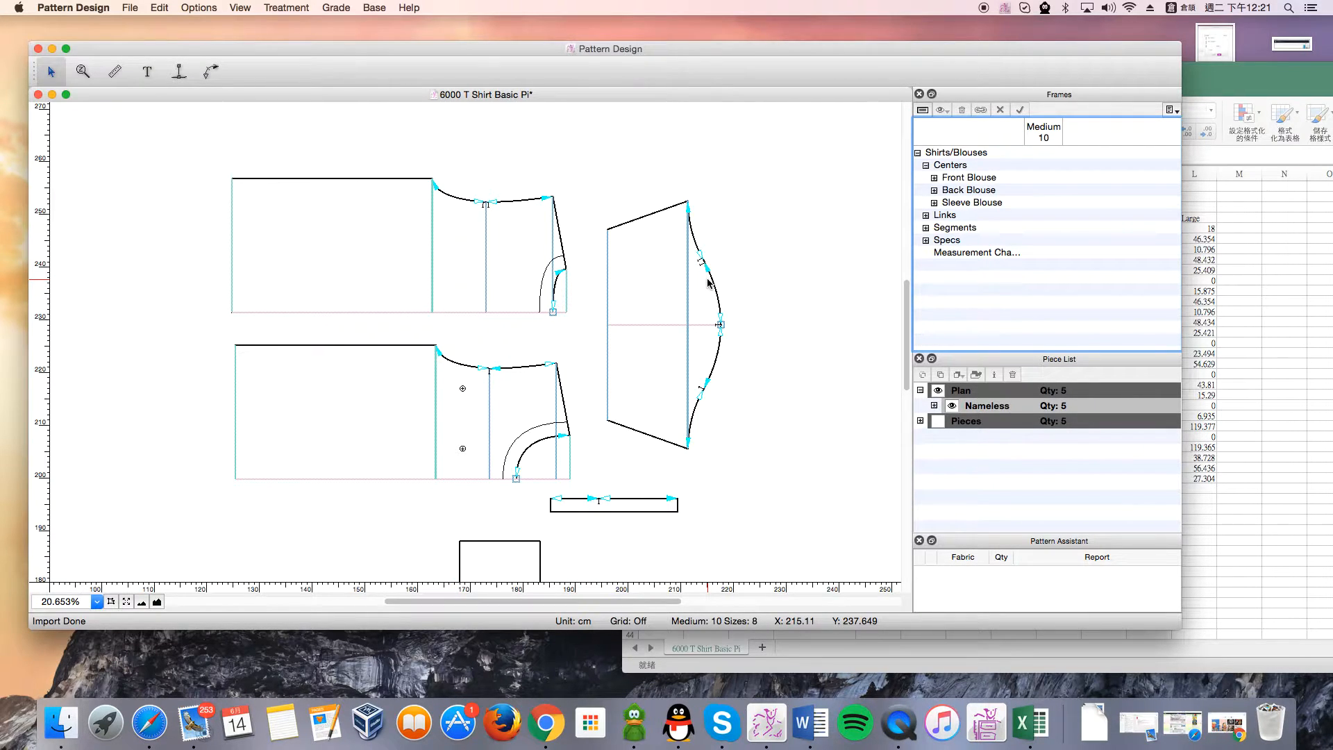
pyautogui.click(935, 177)
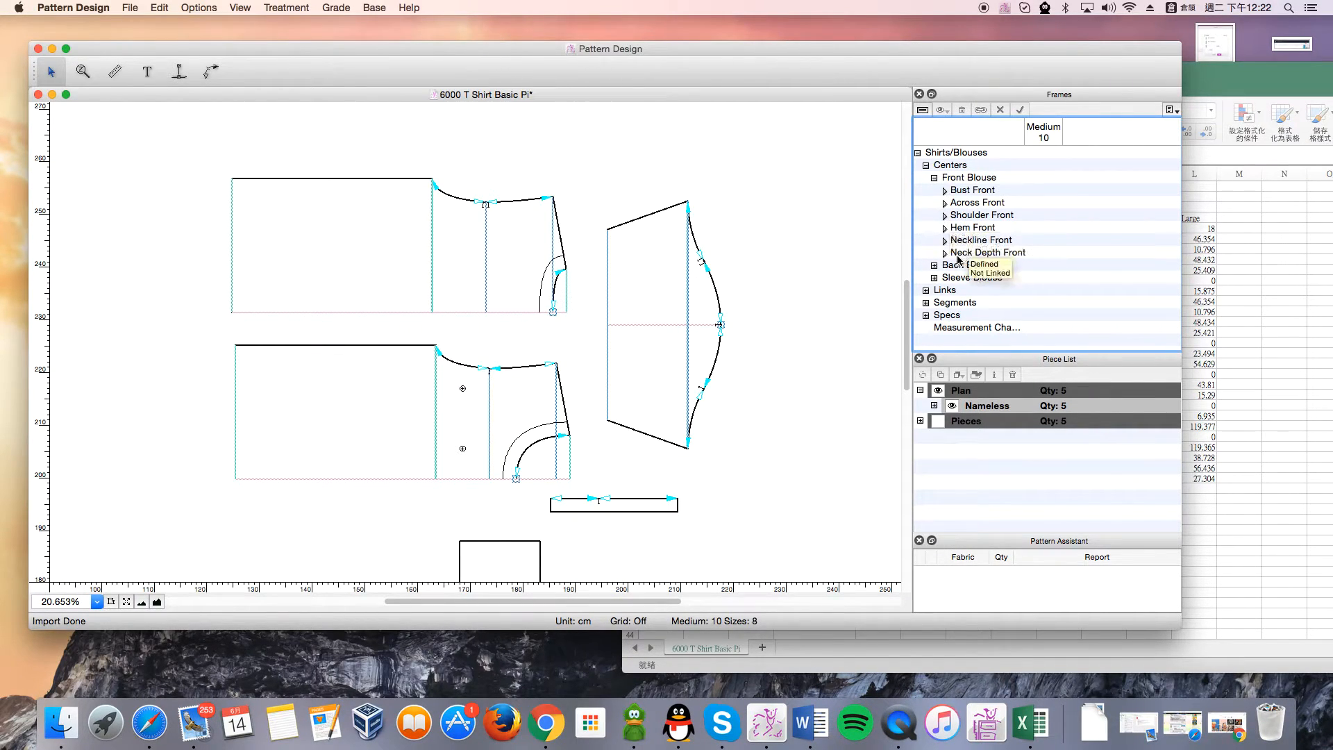
pyautogui.click(53, 73)
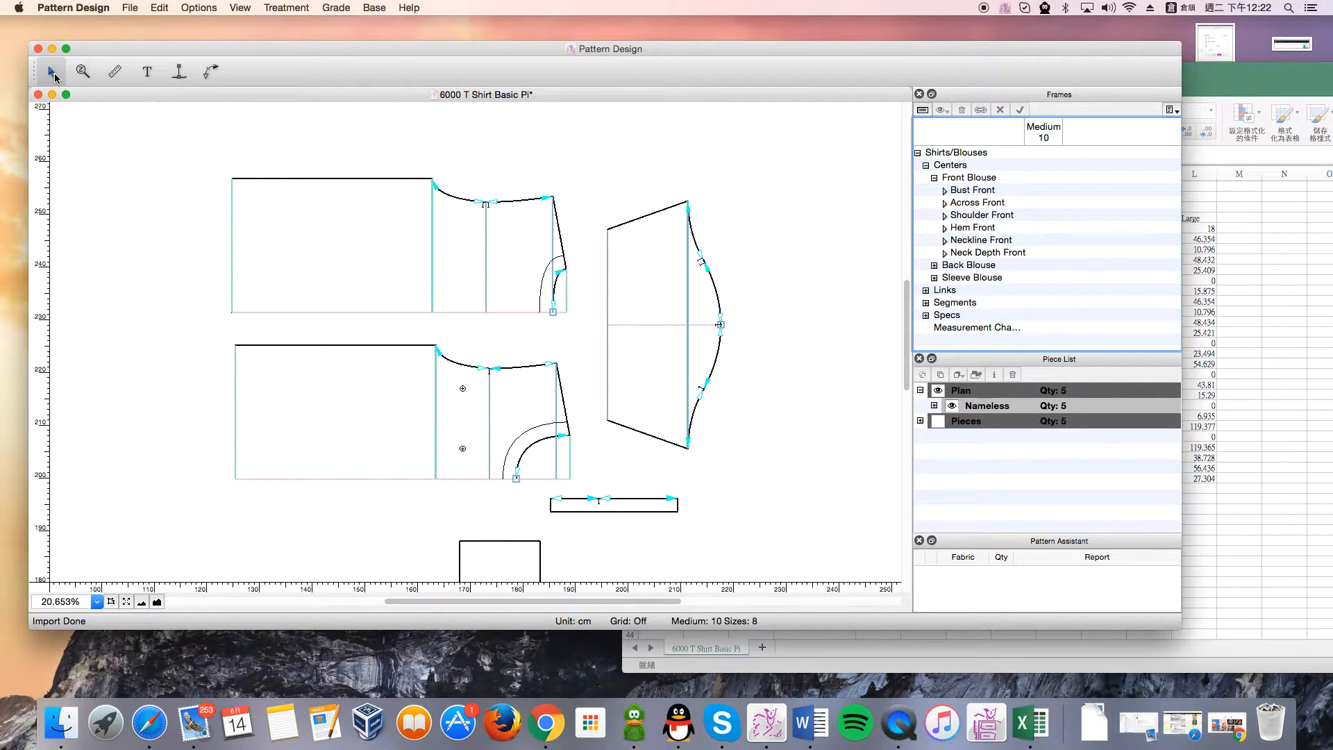
pyautogui.click(233, 262)
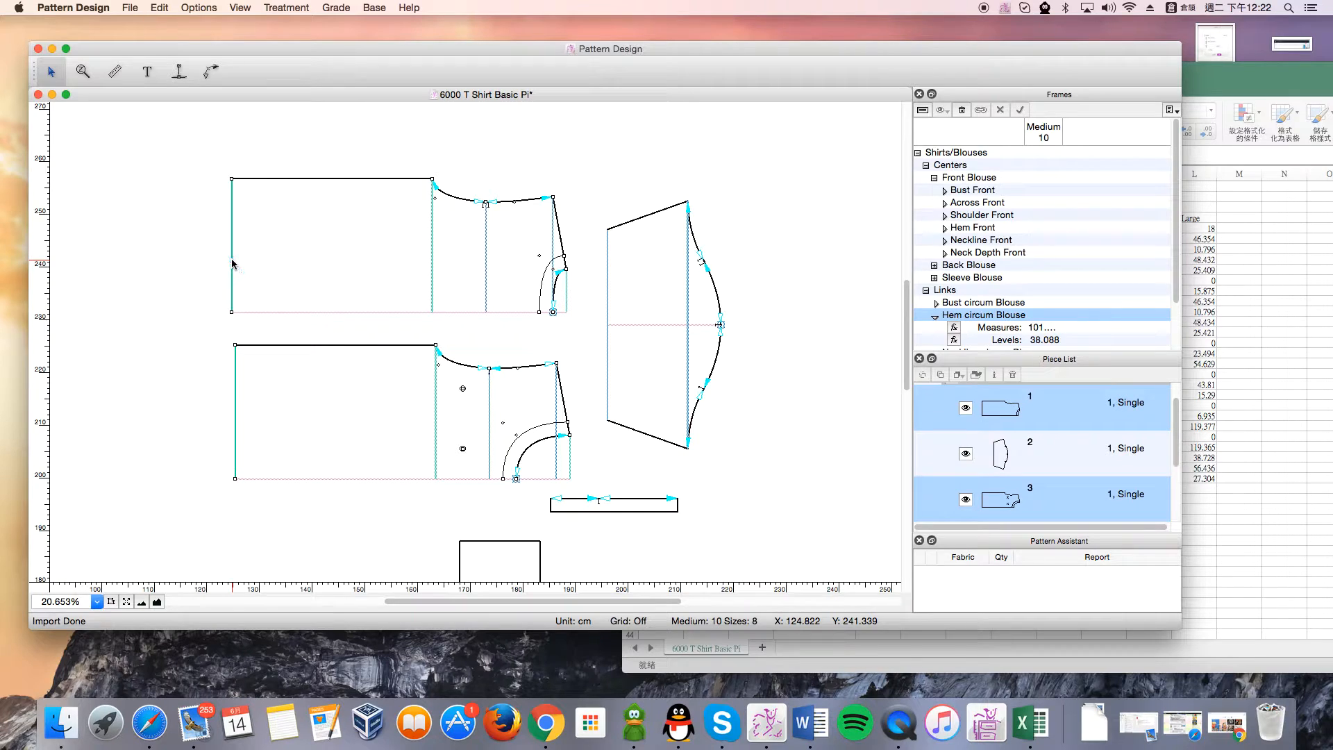
# Delete the Across Back and Shoulder Back frames from the upper body piece
pyautogui.click(485, 233)
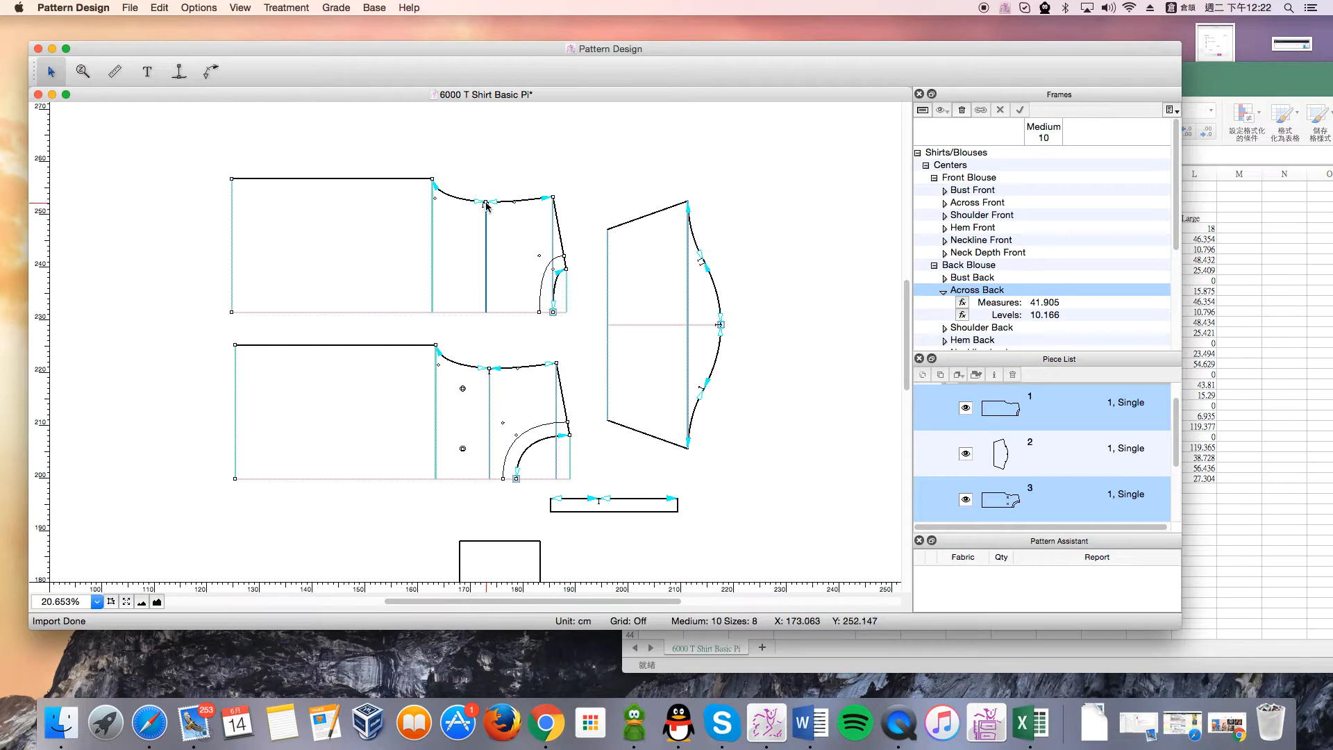
pyautogui.click(553, 232)
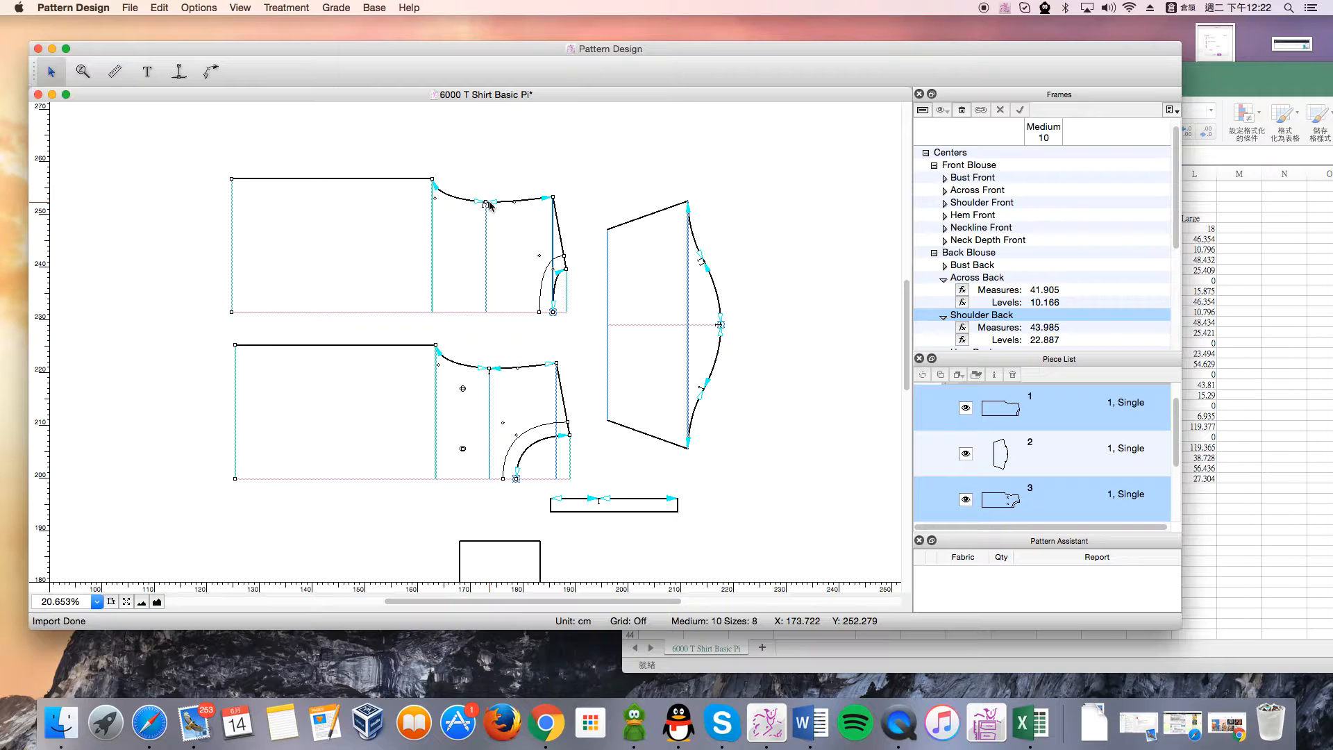
pyautogui.click(487, 226)
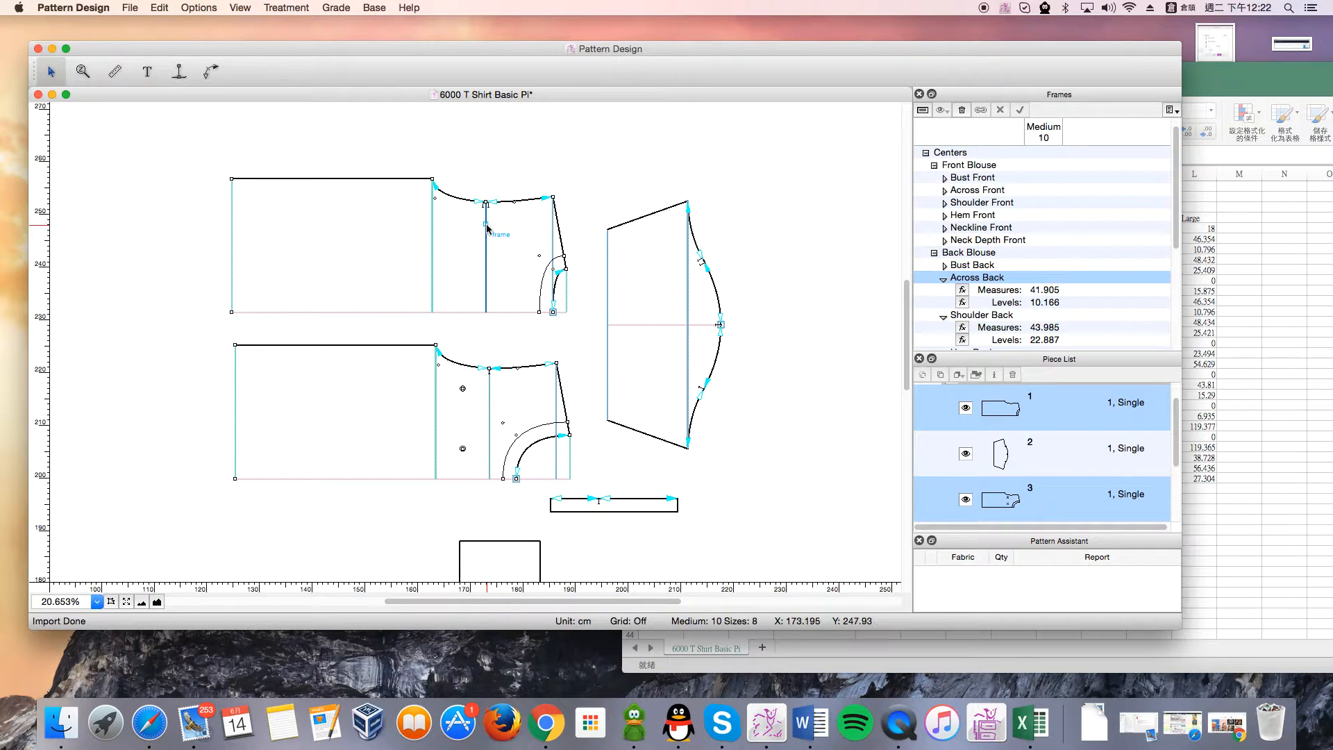
pyautogui.click(488, 229)
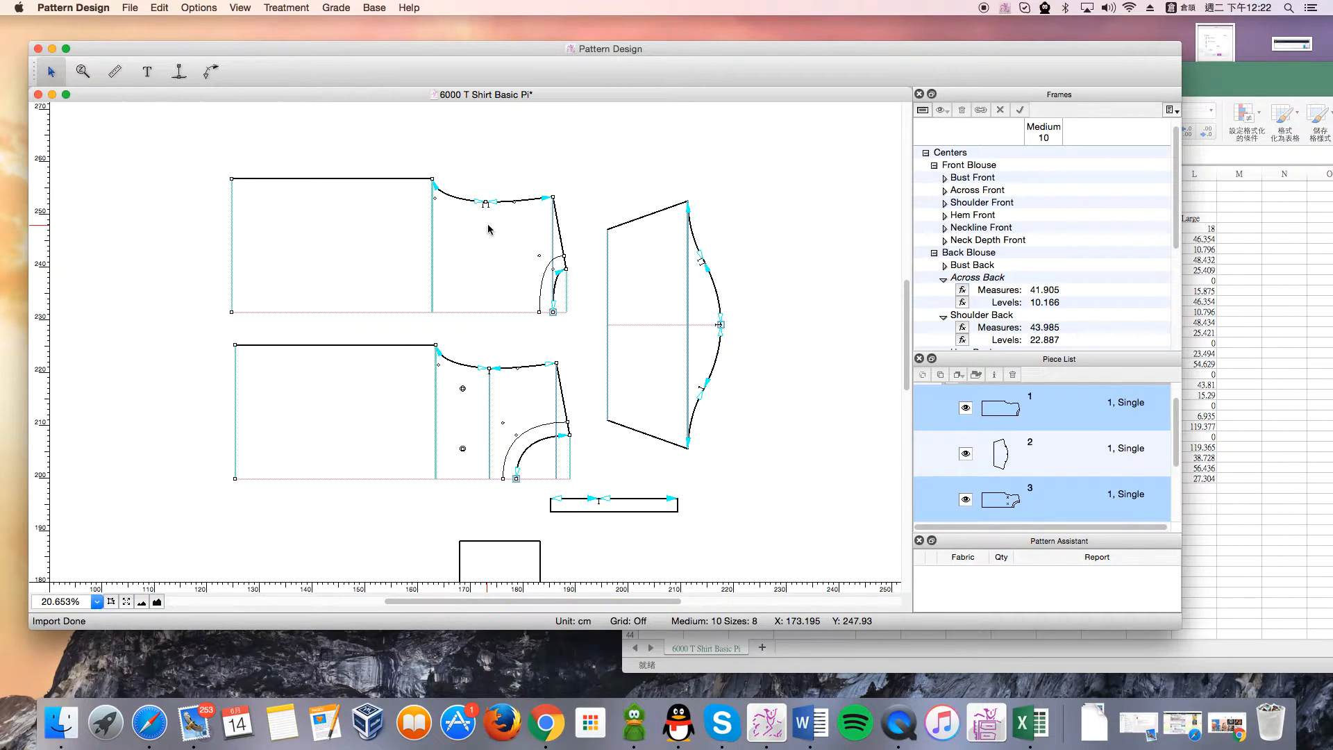
pyautogui.click(553, 241)
pyautogui.click(553, 243)
# Delete the neckline frames linked as Neckline circum Blouse from the two body pieces
pyautogui.click(566, 291)
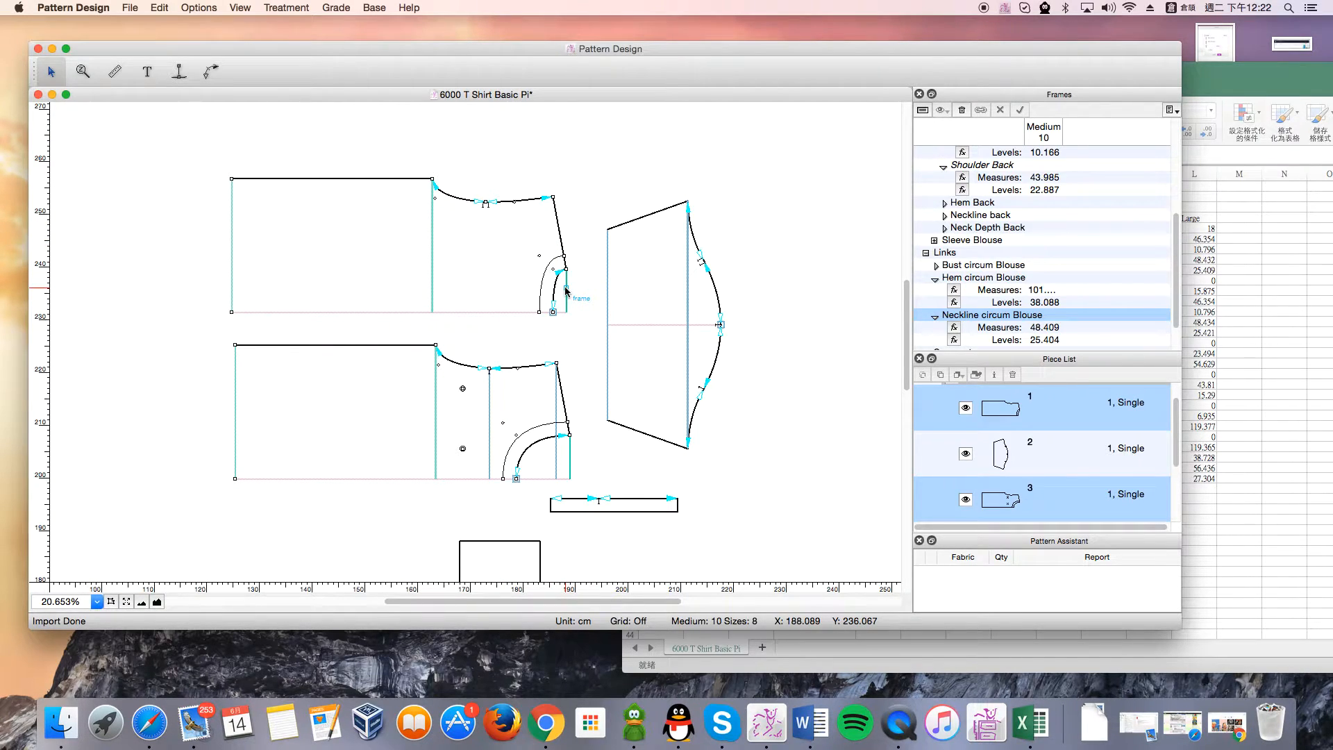
pyautogui.press('Delete')
pyautogui.press('Delete')
# Delete the Underarm Back and Armhole Back frame segments along the upper body piece's armhole
pyautogui.click(431, 273)
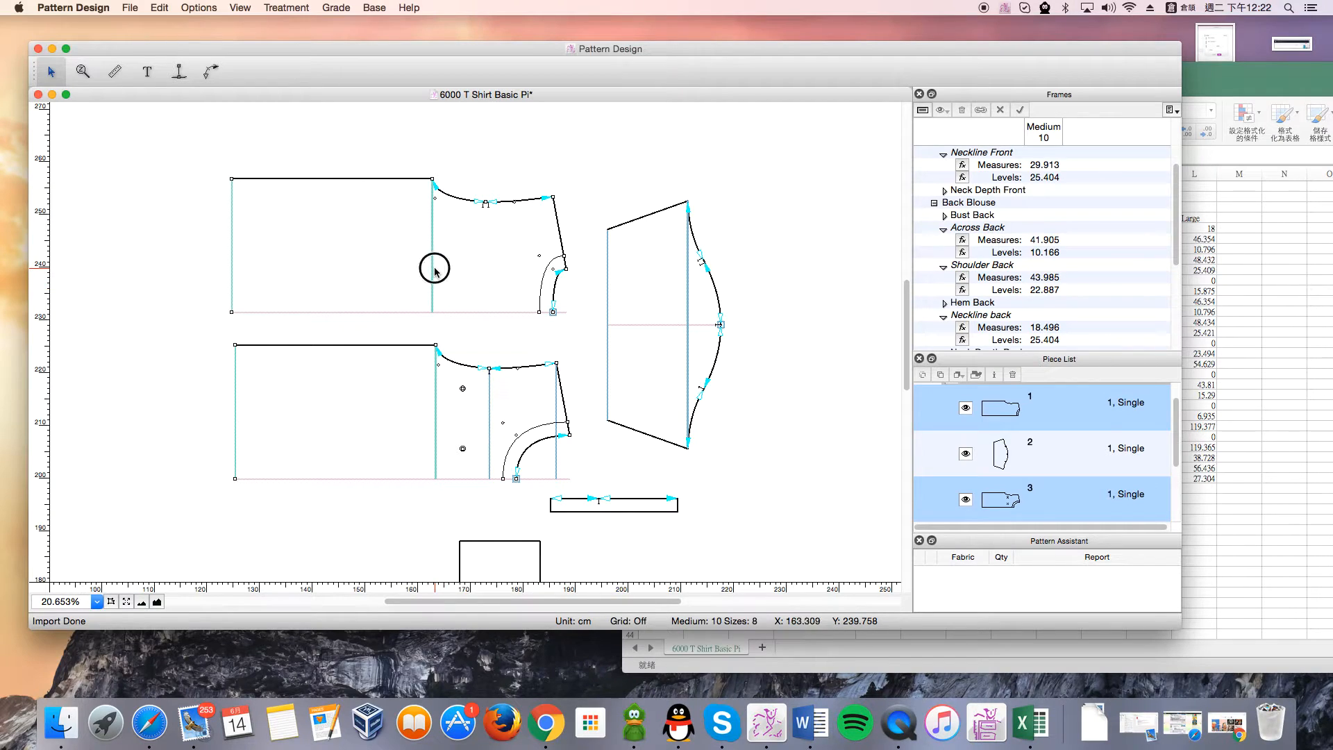
pyautogui.click(232, 263)
pyautogui.click(267, 312)
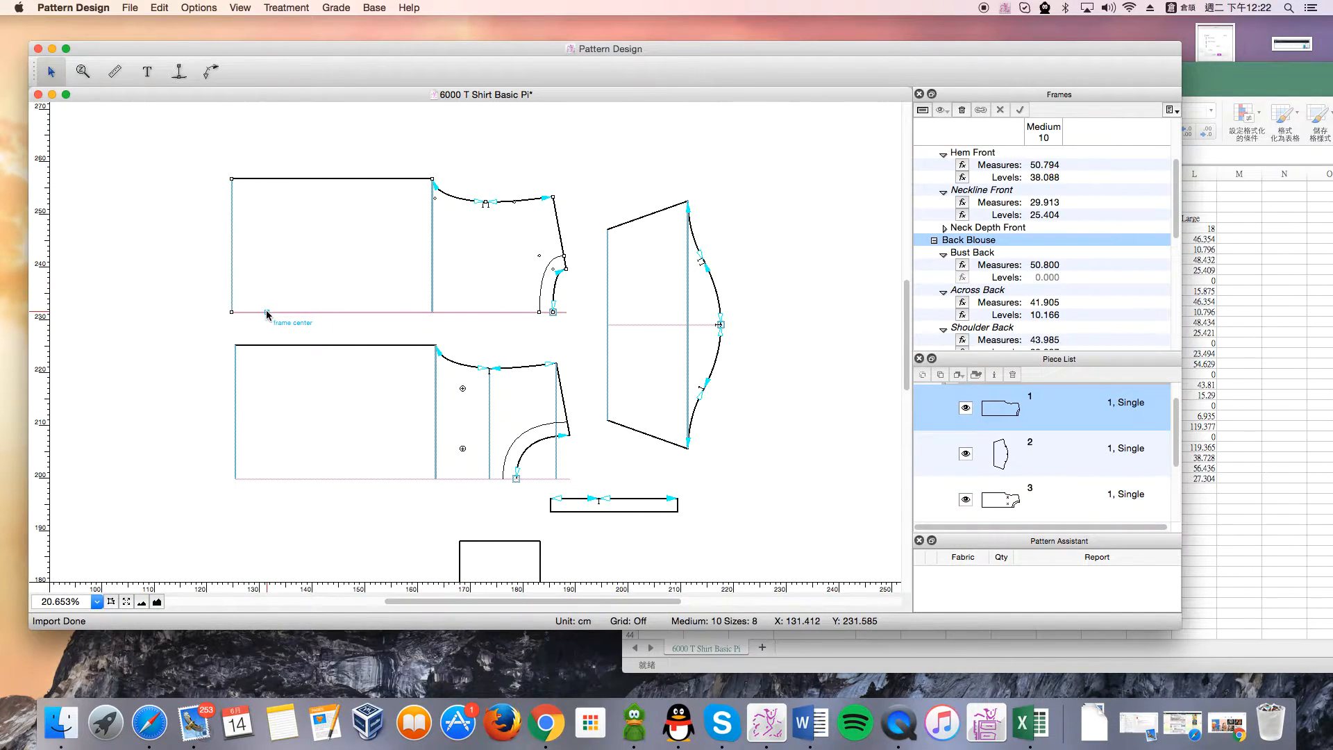
pyautogui.click(288, 315)
pyautogui.click(484, 204)
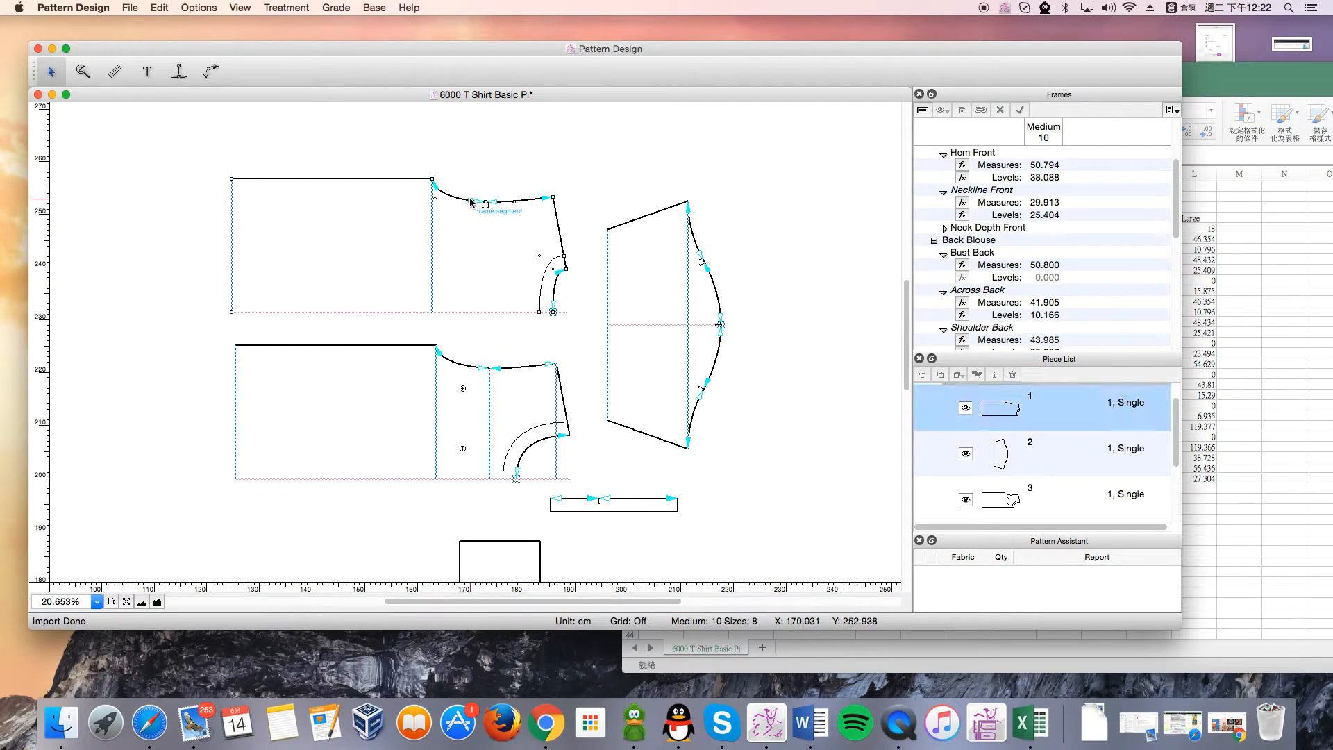
pyautogui.press('Delete')
# Delete the Hem Back and Hem Front frames from the upper and lower body pieces
pyautogui.click(430, 233)
pyautogui.click(433, 232)
pyautogui.click(232, 237)
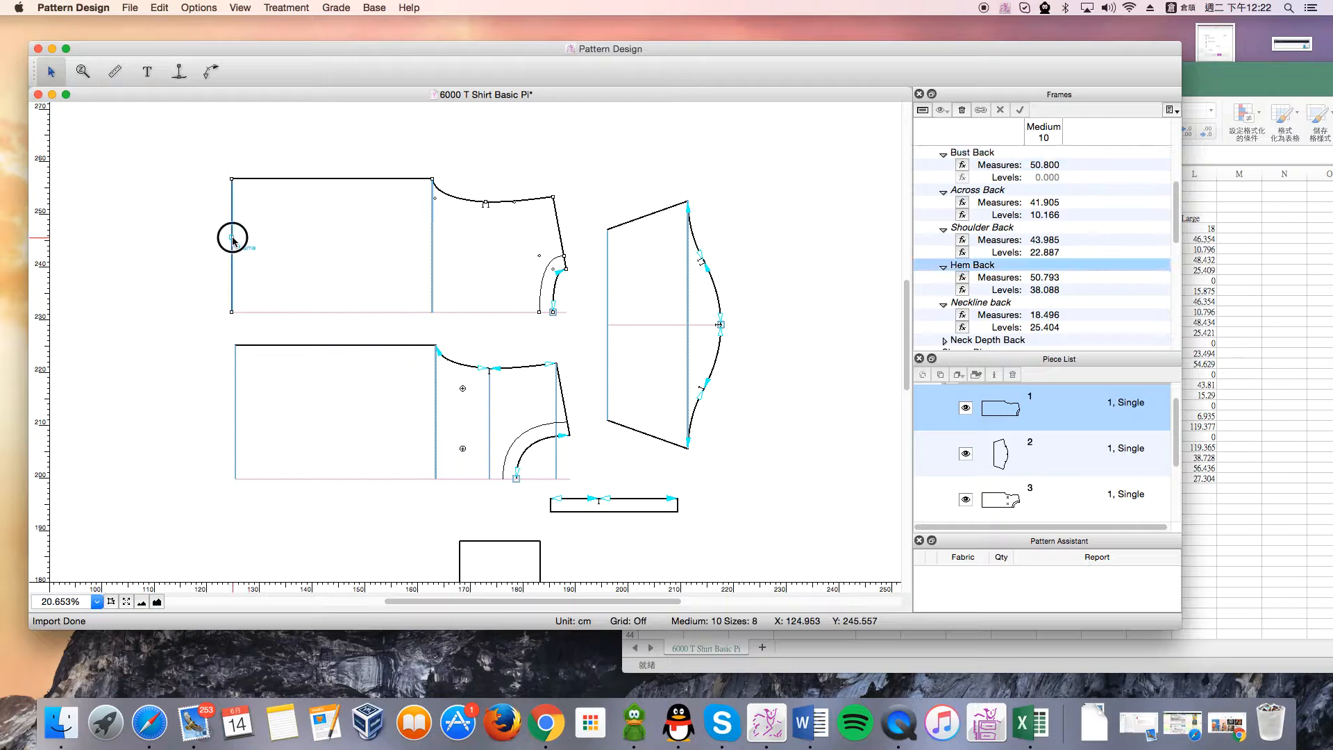
pyautogui.click(235, 372)
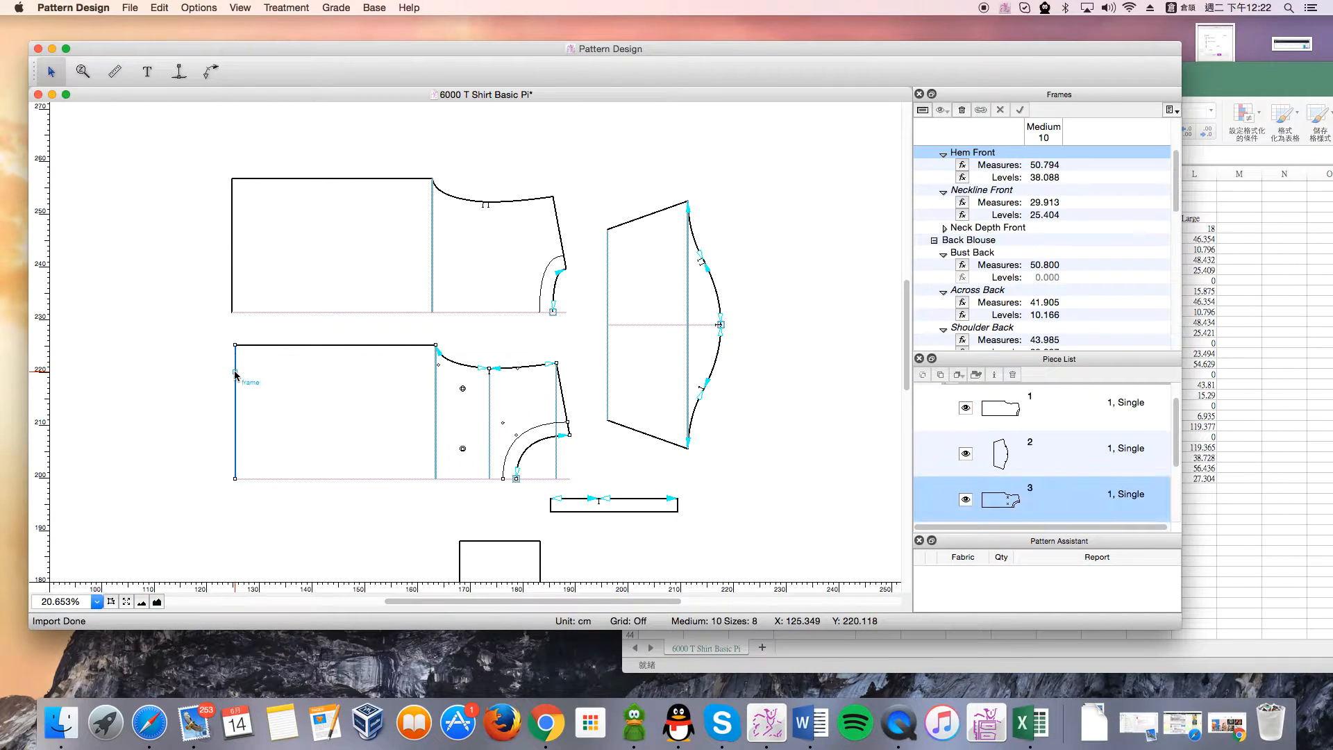
pyautogui.click(307, 310)
pyautogui.click(436, 281)
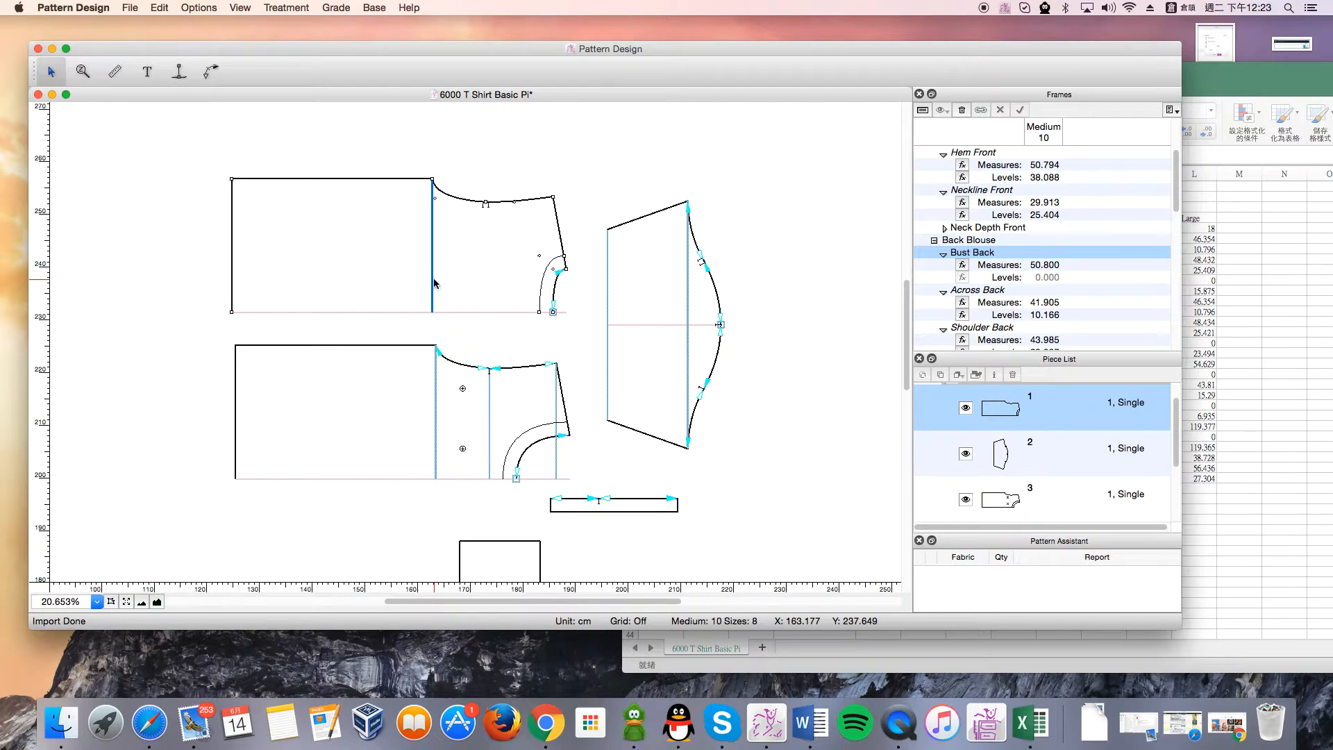
# Delete the Back Rib Neckline frame segment from the upper body piece's neckline curve
pyautogui.click(558, 288)
pyautogui.click(556, 287)
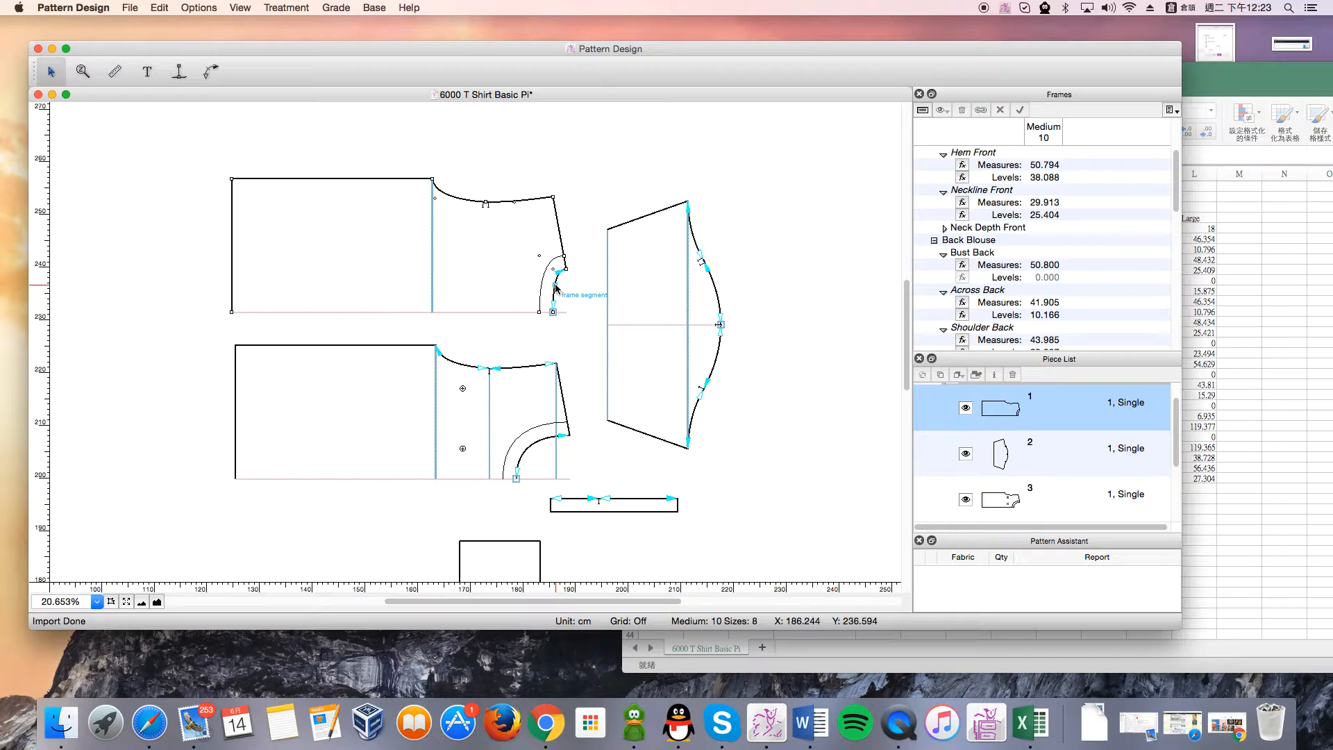
pyautogui.click(556, 288)
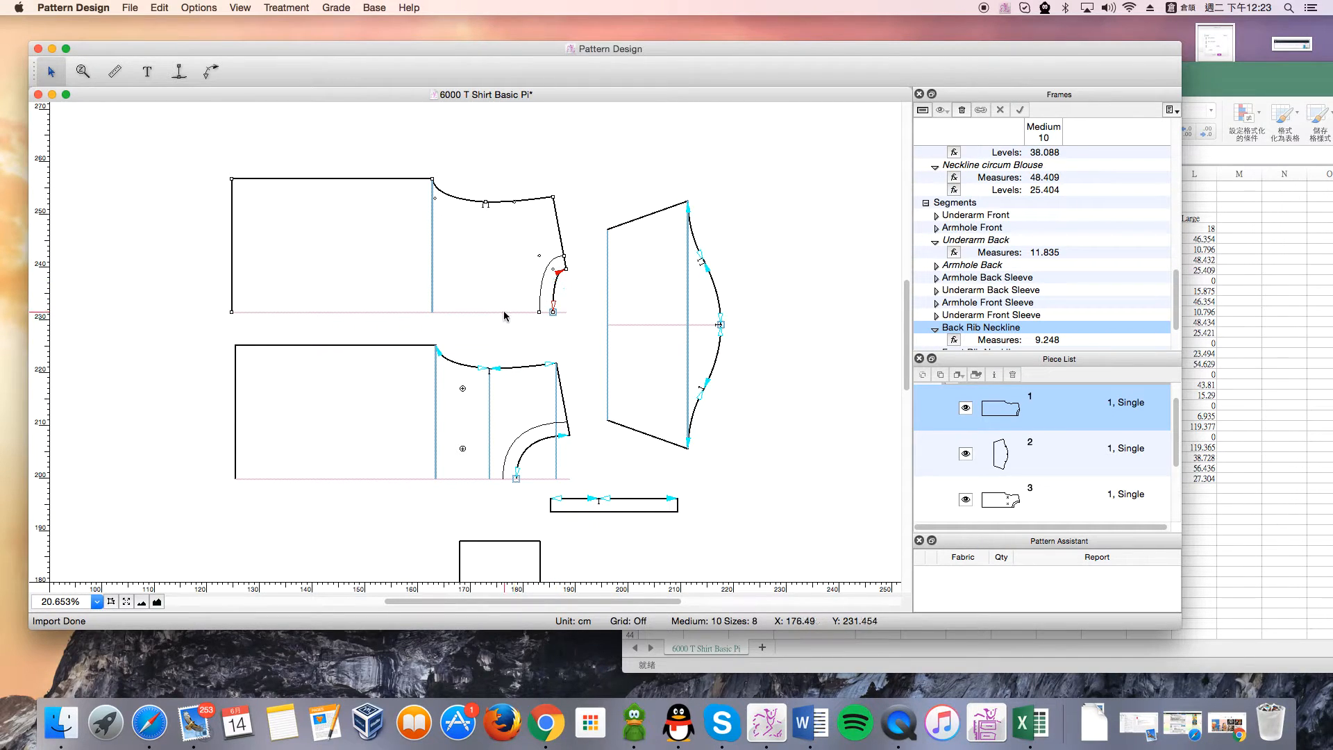
pyautogui.click(556, 284)
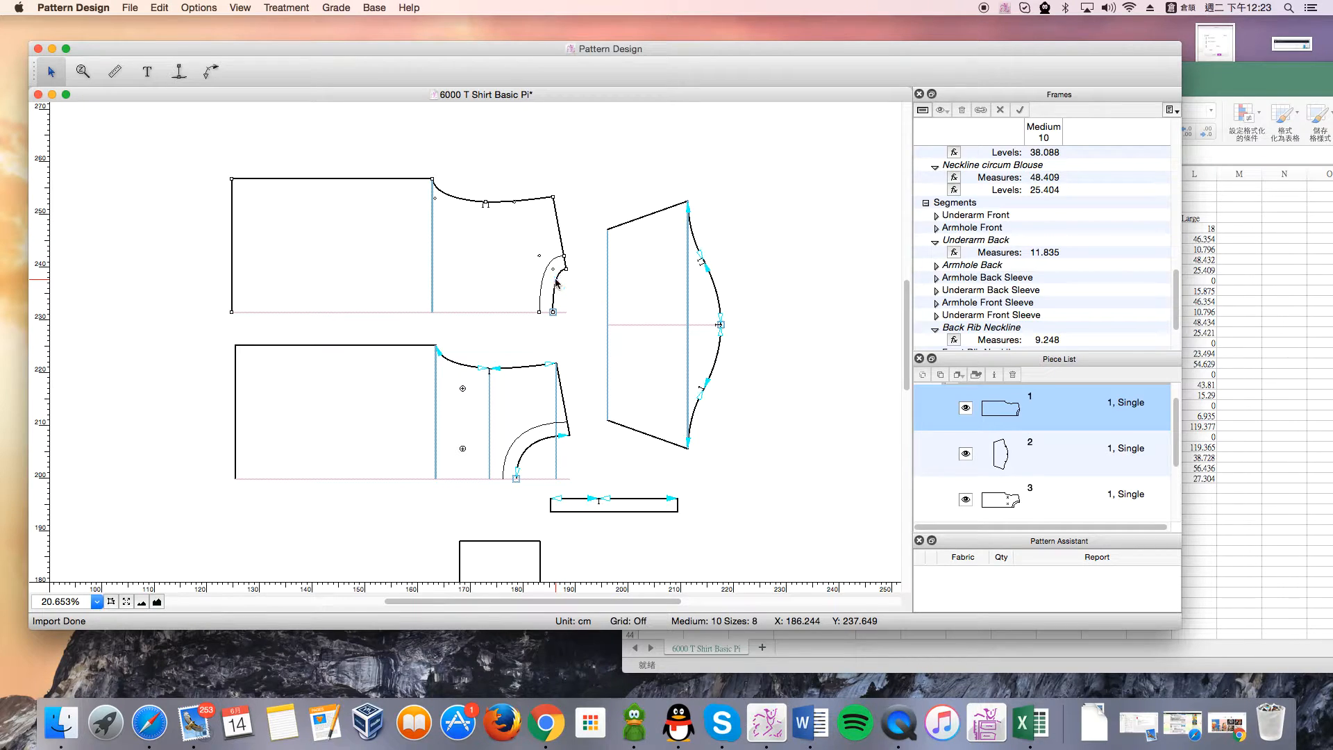
# Delete the Back Blouse's remaining frames: the Neck Depth Back point, the Bust Back frame and the frame center
pyautogui.click(432, 283)
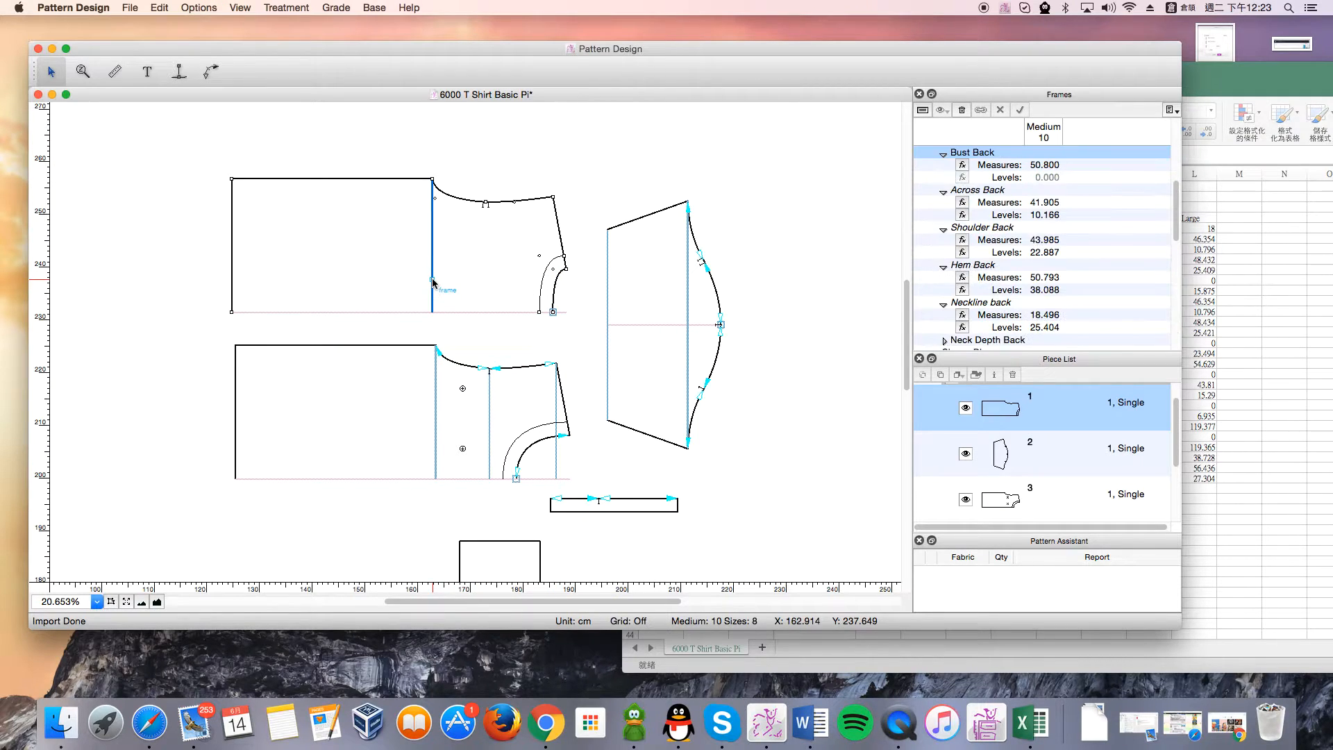
pyautogui.click(554, 313)
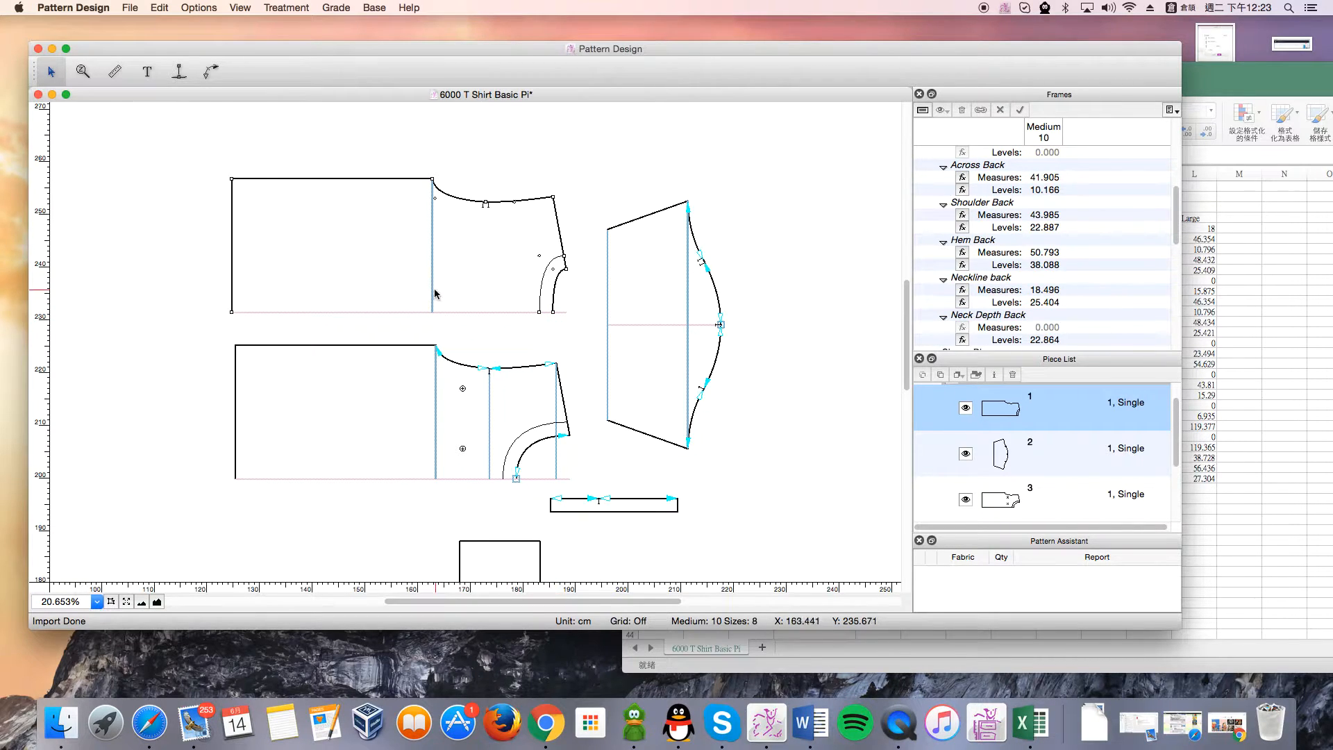
pyautogui.click(433, 291)
pyautogui.click(436, 313)
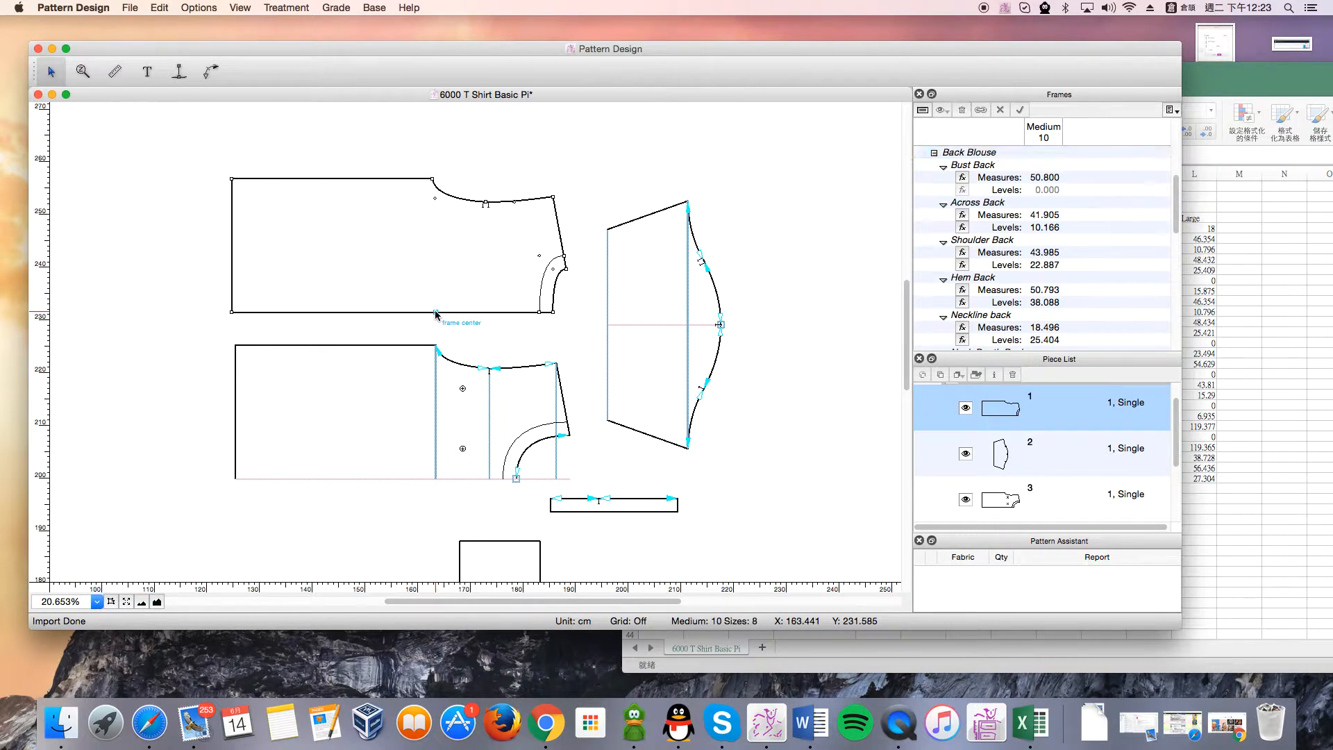
# Delete the Shoulder Front frame and the Front Rib Neckline segment from the lower body piece
pyautogui.click(416, 479)
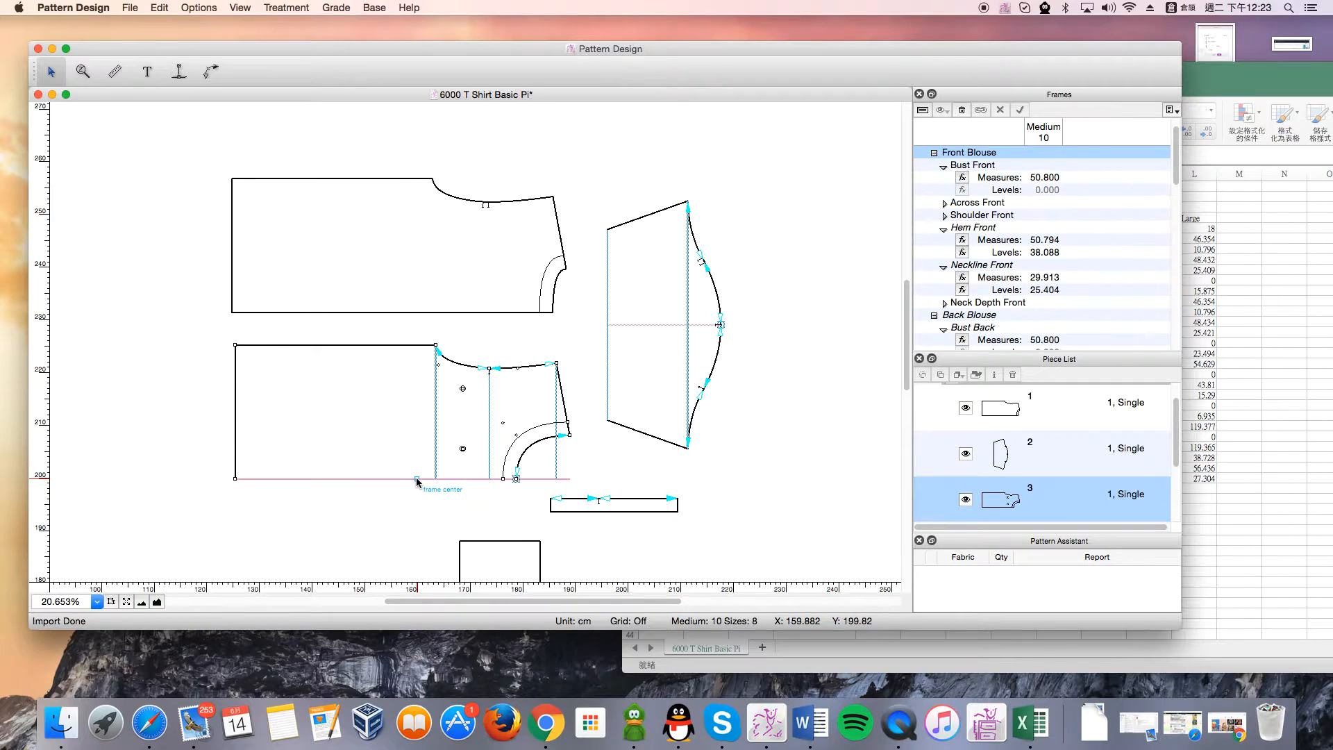
pyautogui.click(557, 464)
pyautogui.click(555, 440)
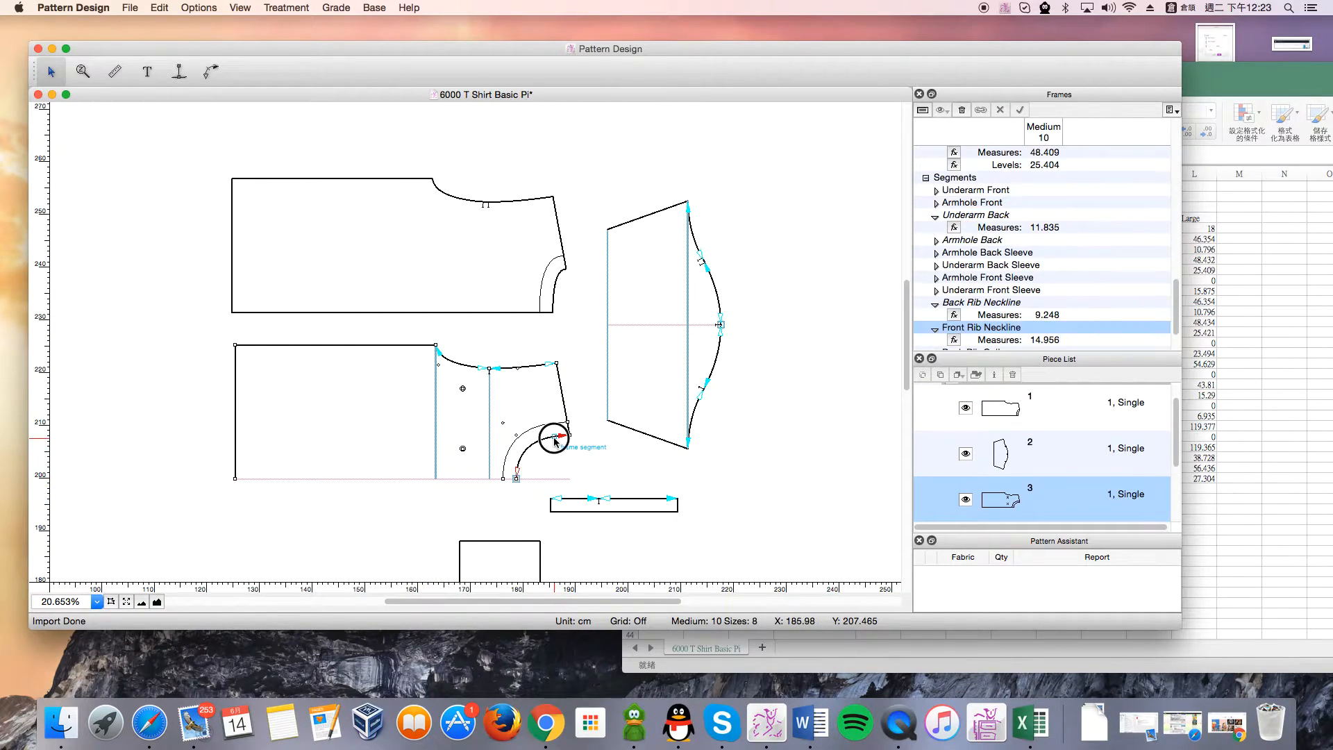
pyautogui.click(544, 439)
pyautogui.click(544, 439)
pyautogui.click(542, 440)
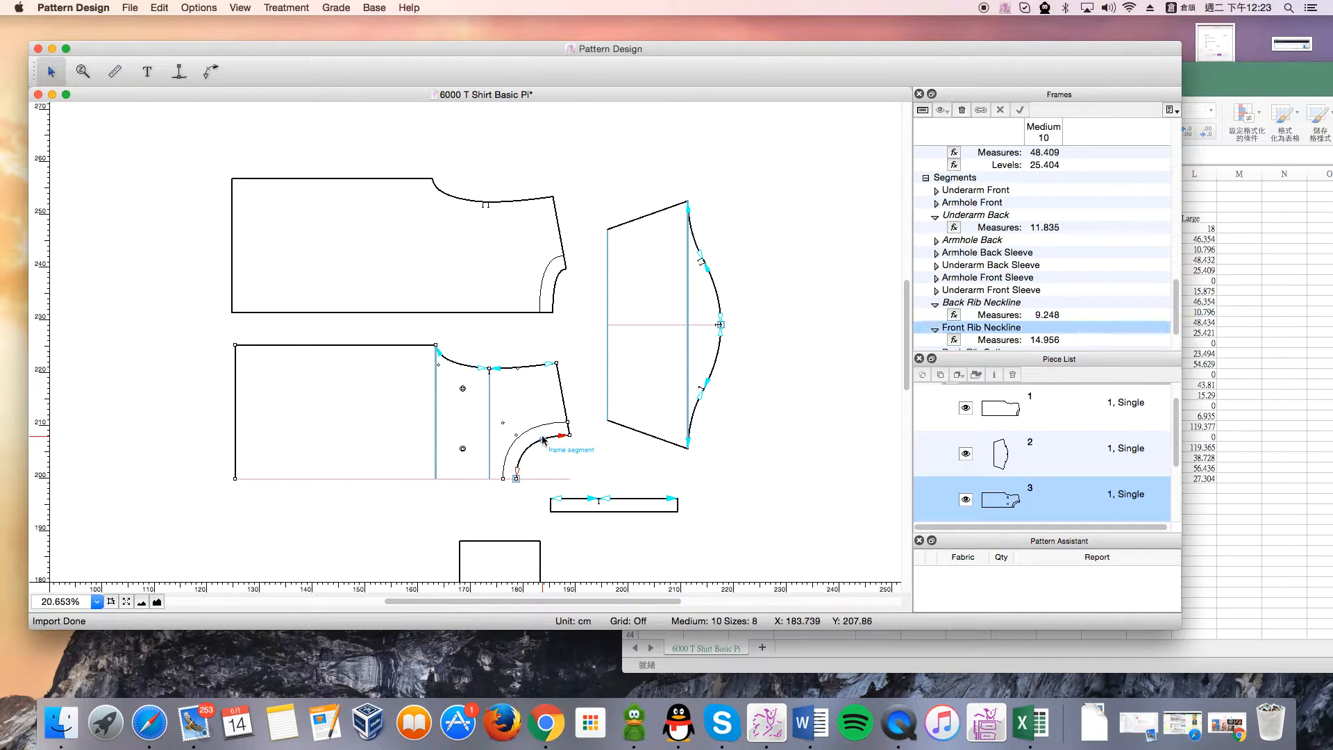
# Delete the Armhole Front and Underarm Front segments and the Across Front frame from the lower body piece
pyautogui.click(539, 365)
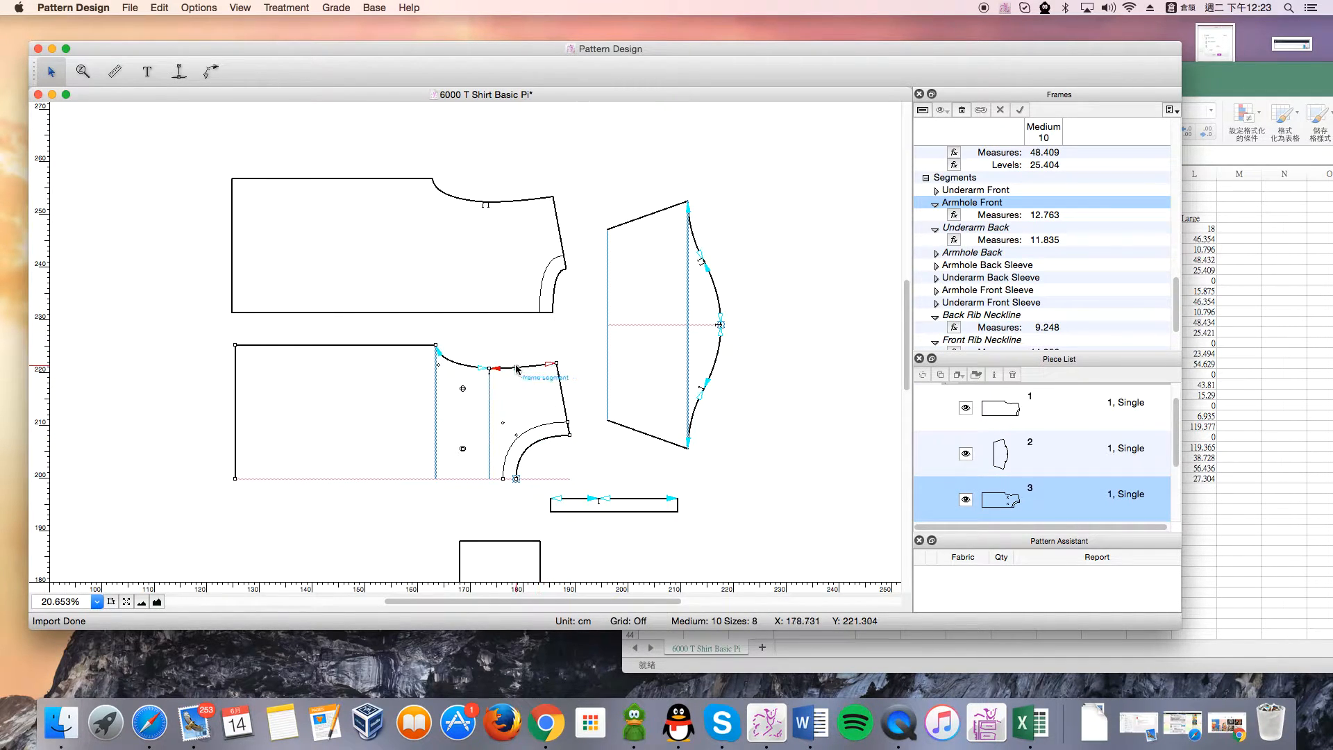
pyautogui.click(491, 392)
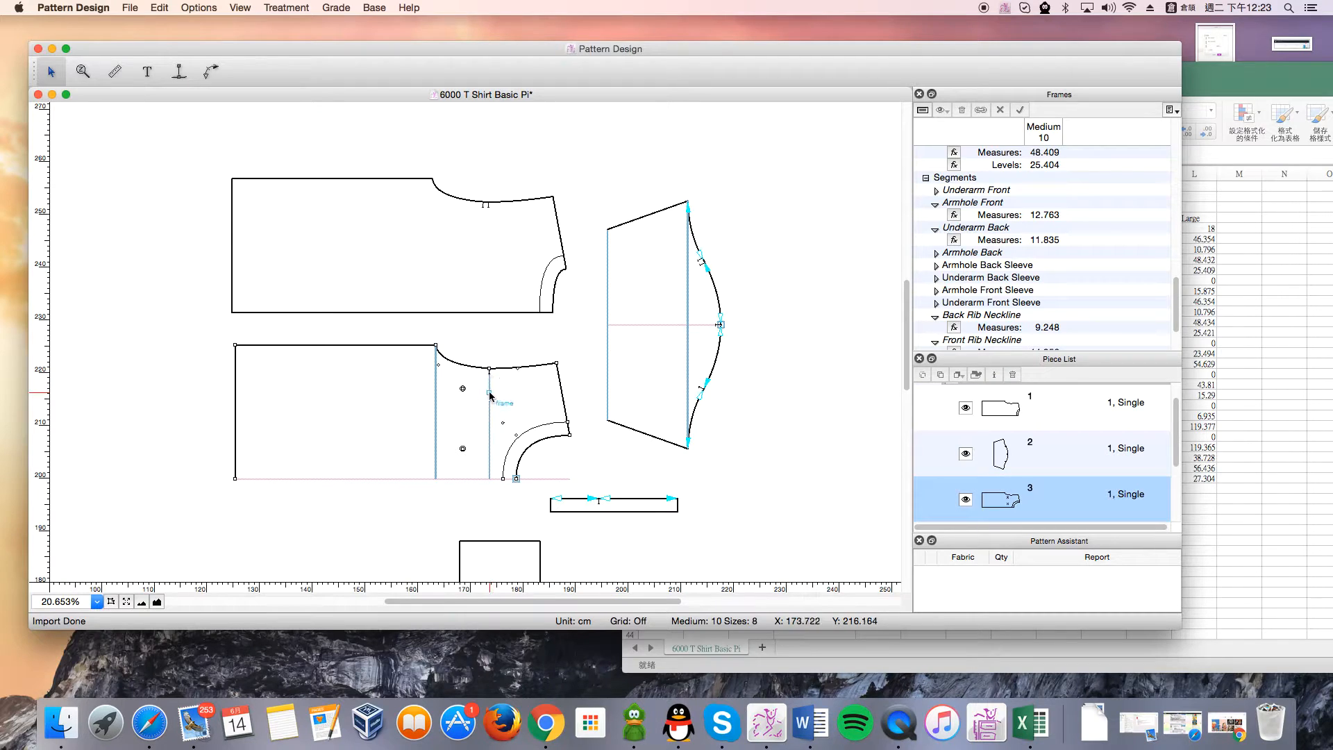
pyautogui.click(487, 395)
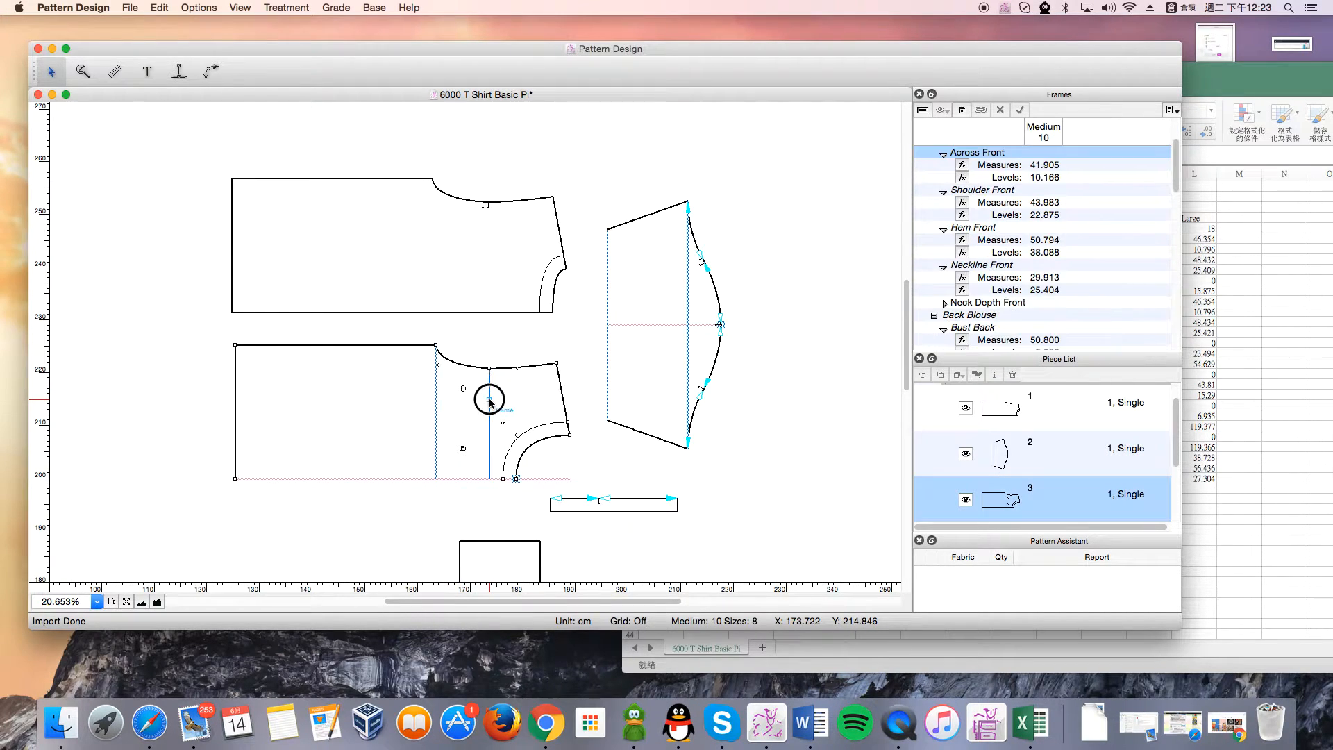
# Delete the Front Blouse's remaining frames: the Neck Depth Front point, the Bust Front frame and the frame center
pyautogui.click(436, 401)
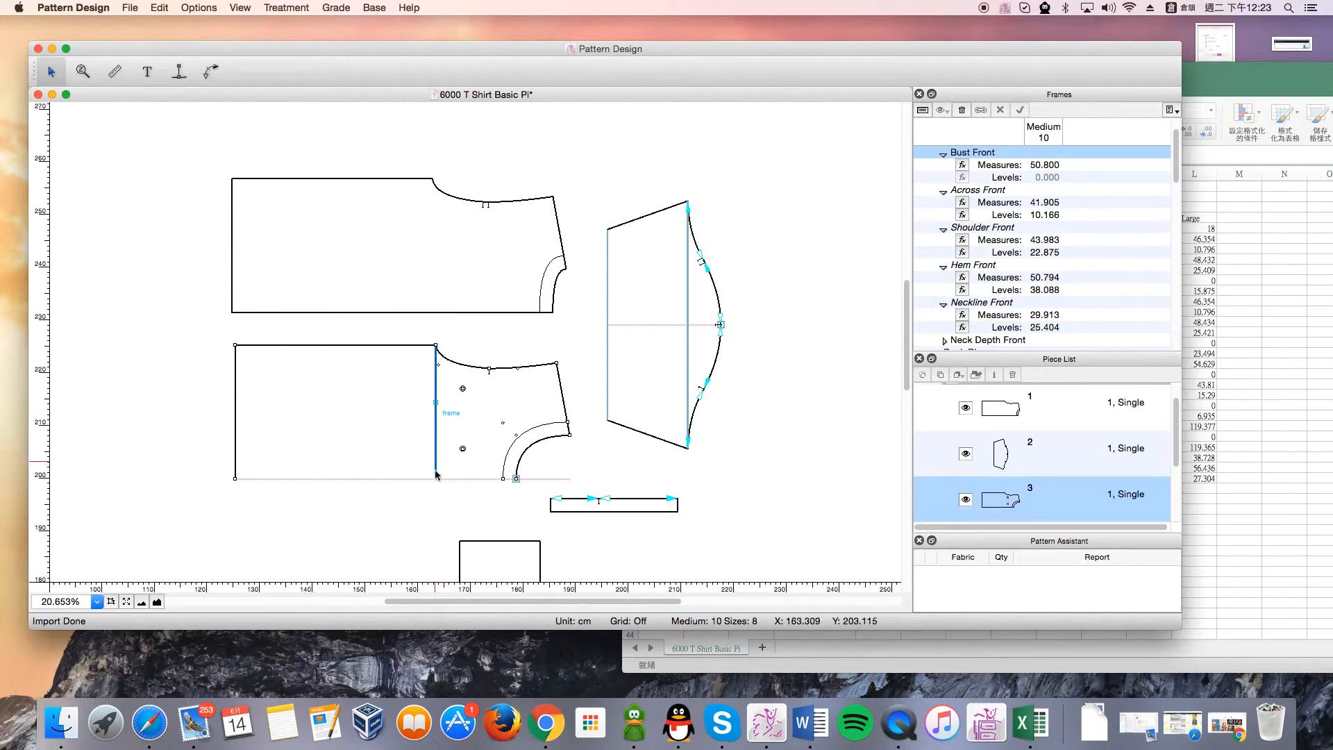
pyautogui.click(515, 478)
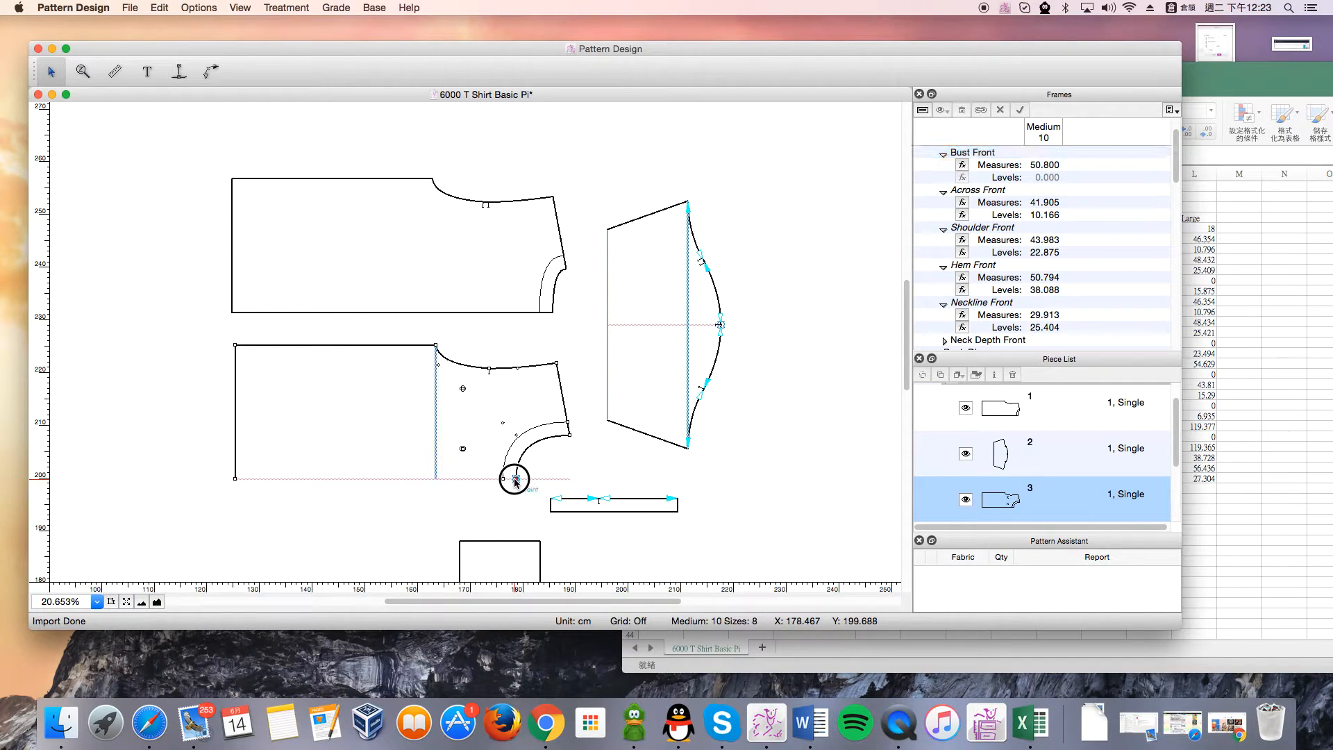
pyautogui.click(435, 436)
pyautogui.click(442, 478)
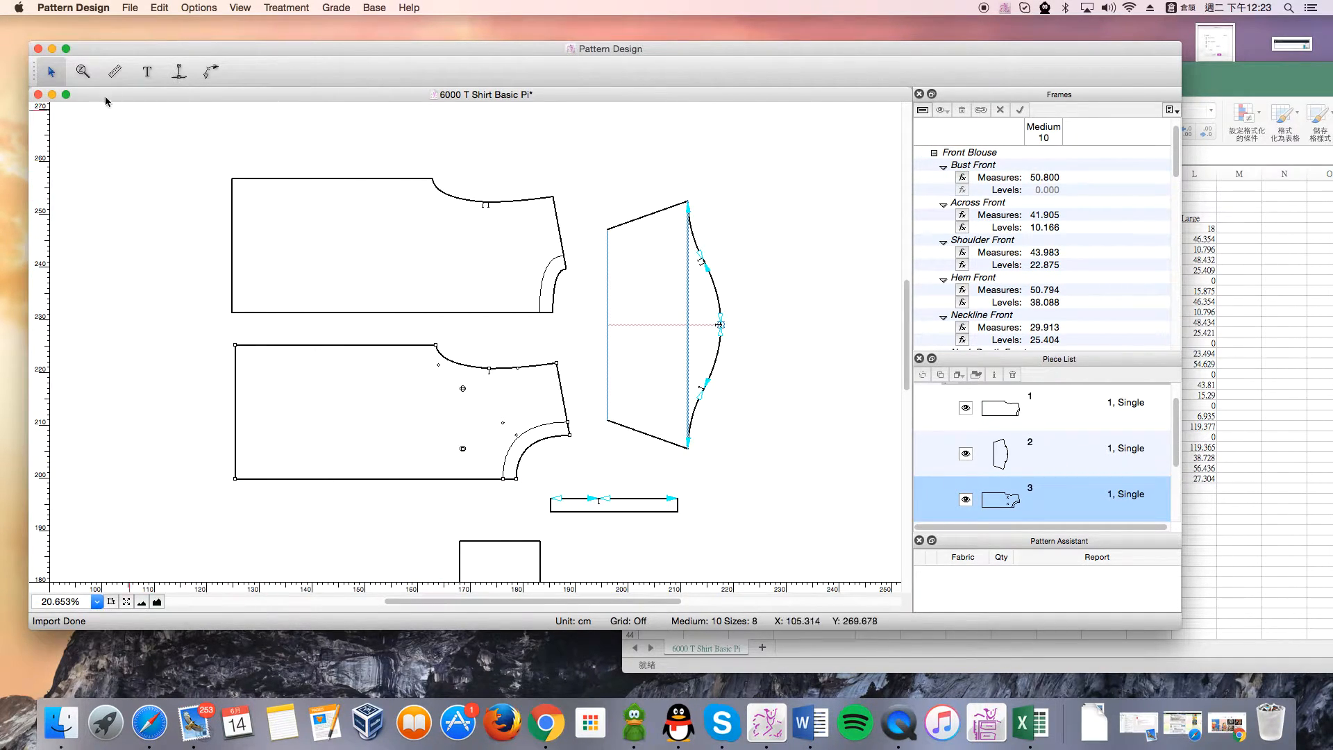
# Select both body pieces and start a center segment with the Frame tool along the upper piece's fold edge, from hem to neckline
pyautogui.moveTo(211, 174); pyautogui.dragTo(583, 484)
pyautogui.click(180, 76)
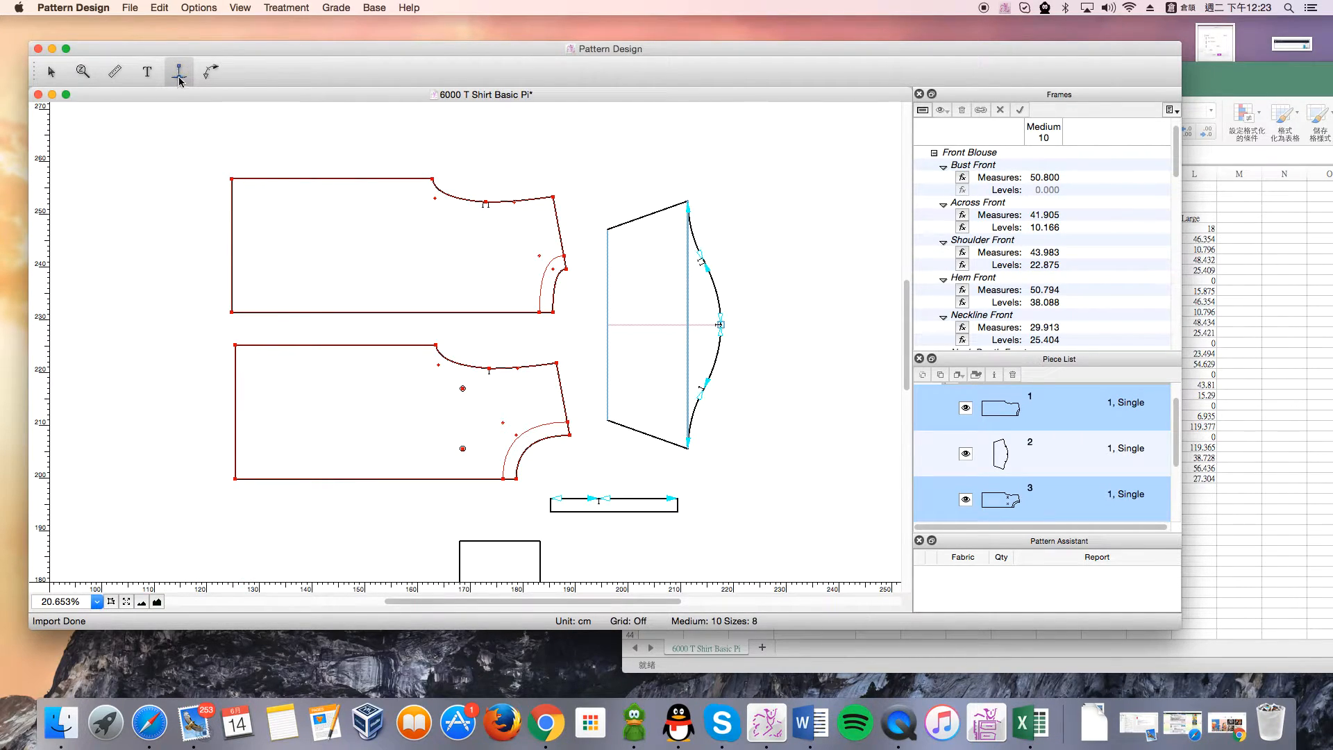
pyautogui.click(232, 312)
pyautogui.click(553, 312)
pyautogui.moveTo(518, 290); pyautogui.dragTo(657, 270)
pyautogui.click(747, 333)
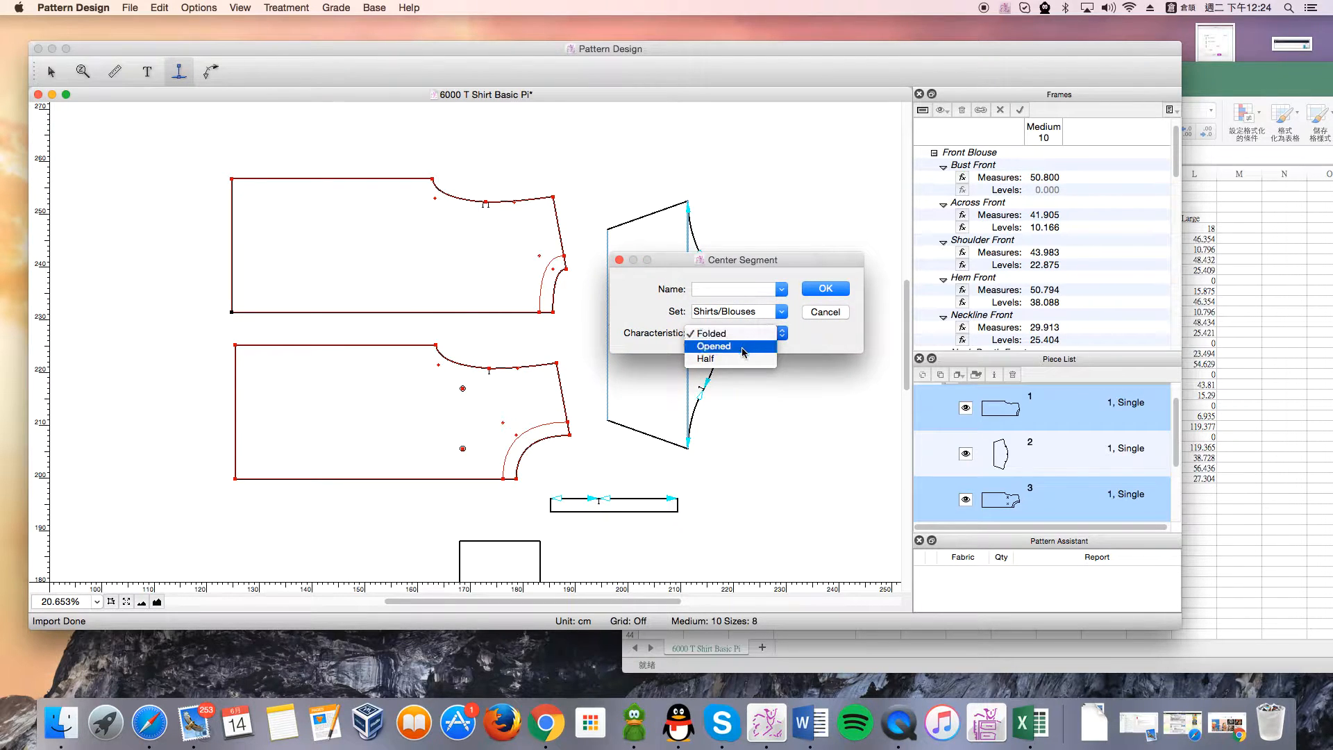
pyautogui.click(668, 269)
pyautogui.moveTo(668, 269); pyautogui.dragTo(632, 131)
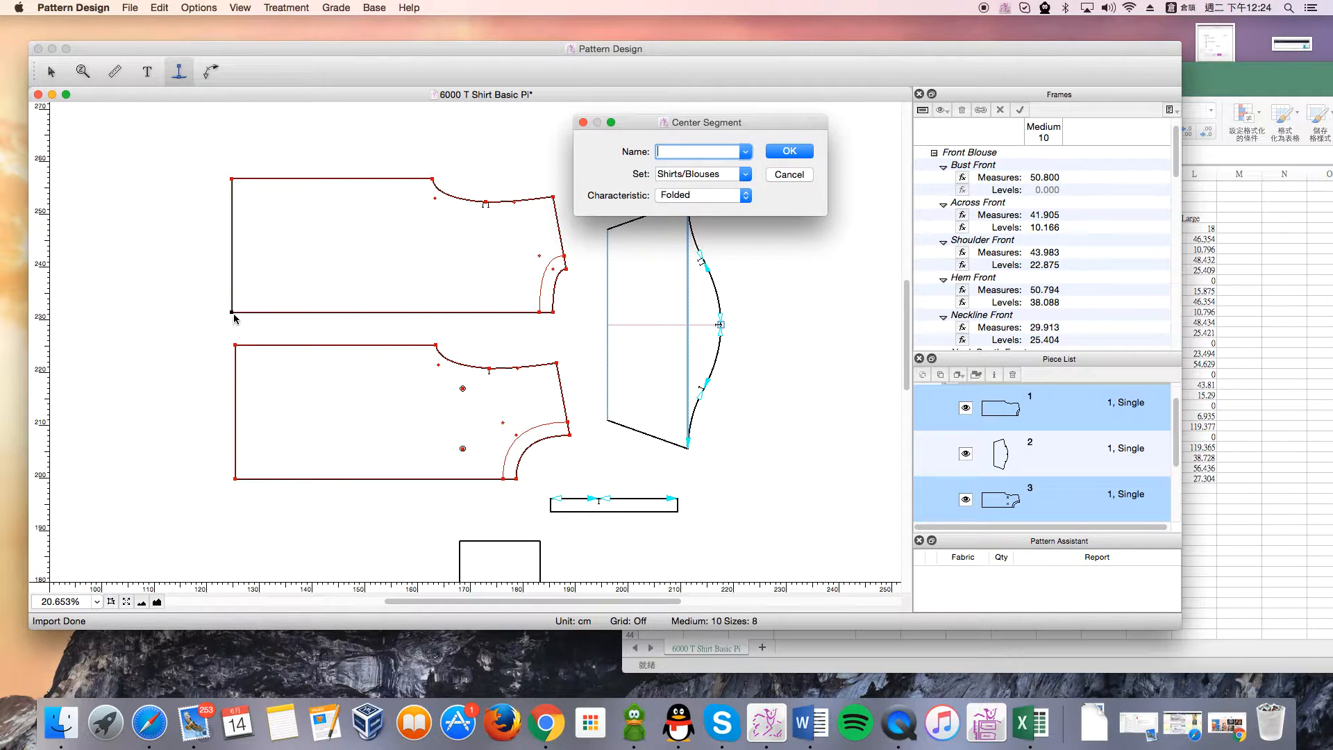
# Try the Half and Folded characteristics for the center segment in the Shirts/Blouses set, and cancel its creation
pyautogui.click(709, 196)
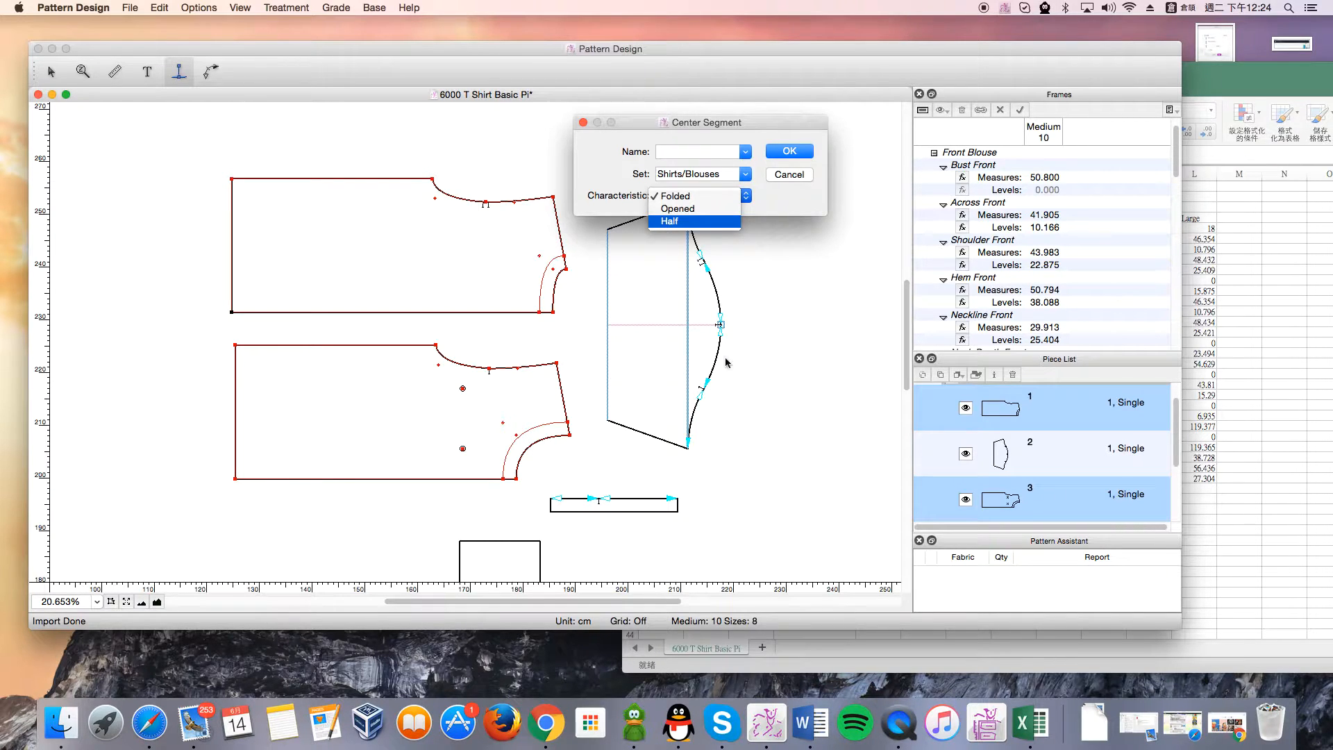
pyautogui.click(675, 223)
pyautogui.click(672, 195)
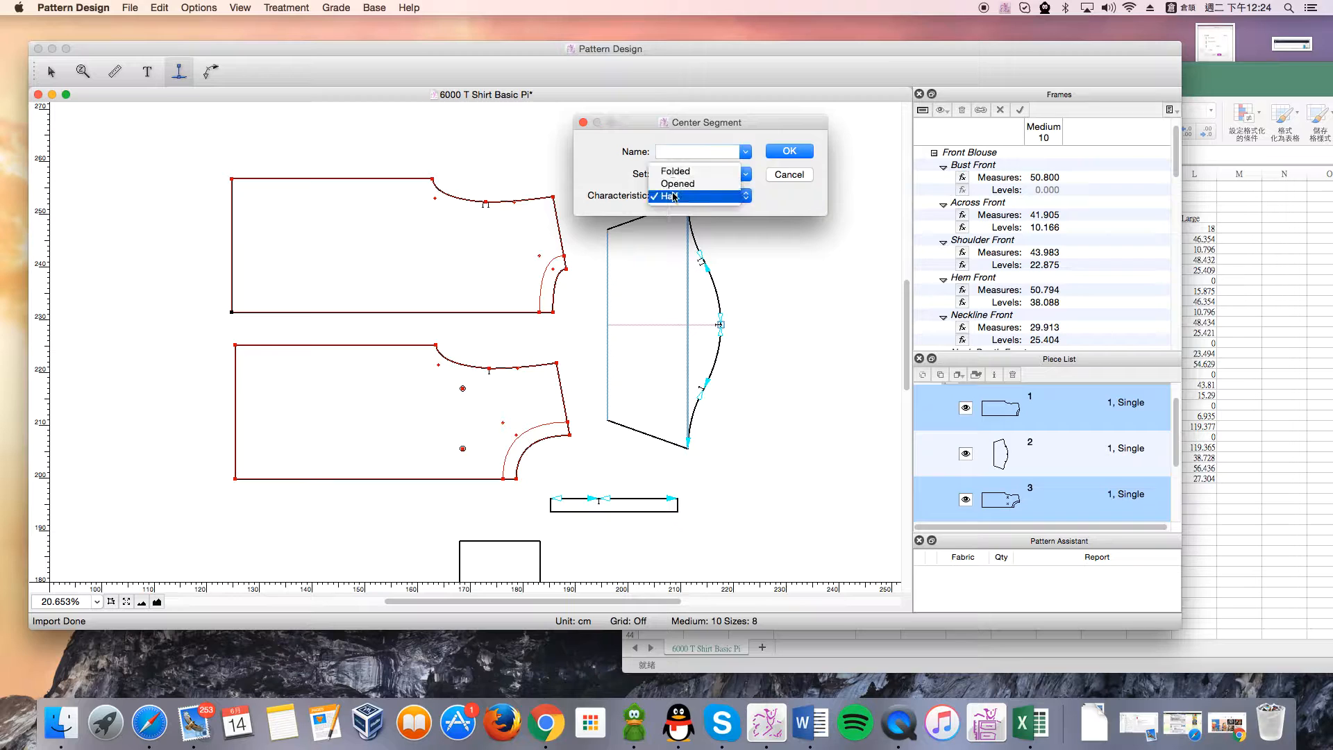
pyautogui.click(628, 193)
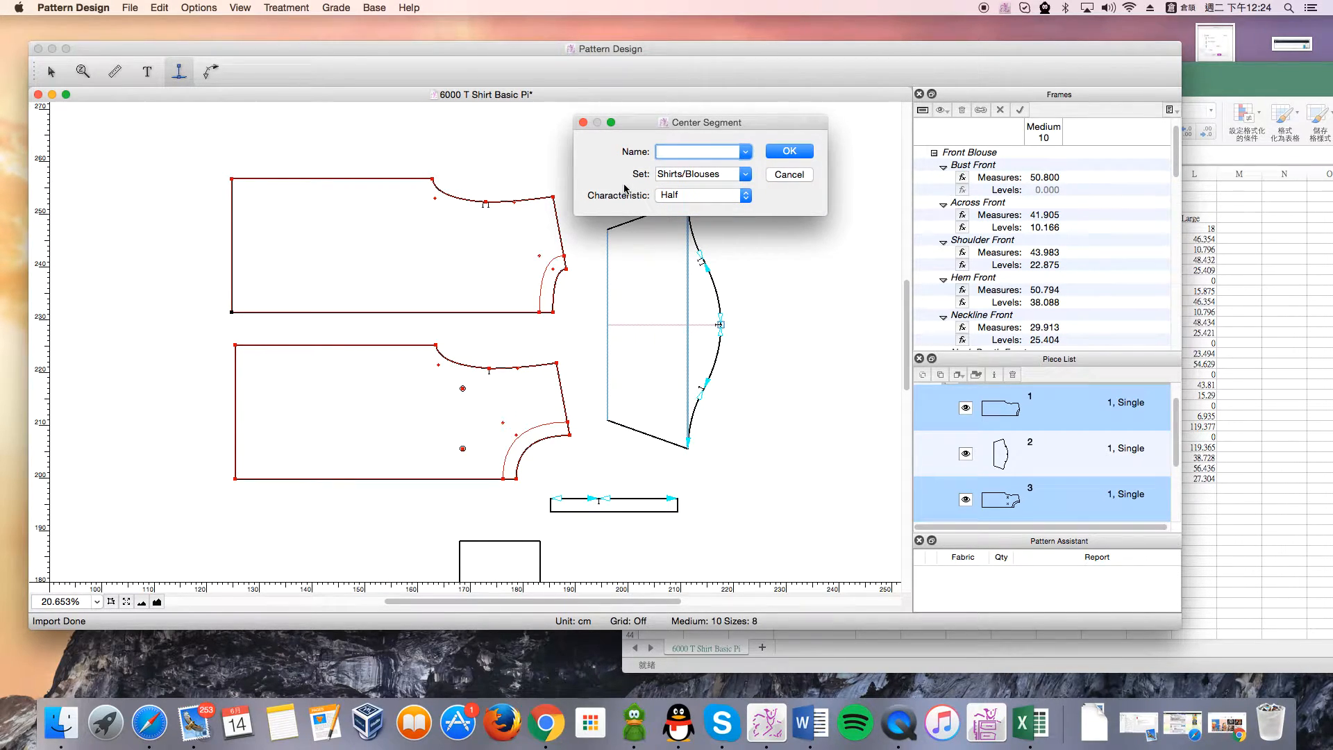
pyautogui.click(681, 197)
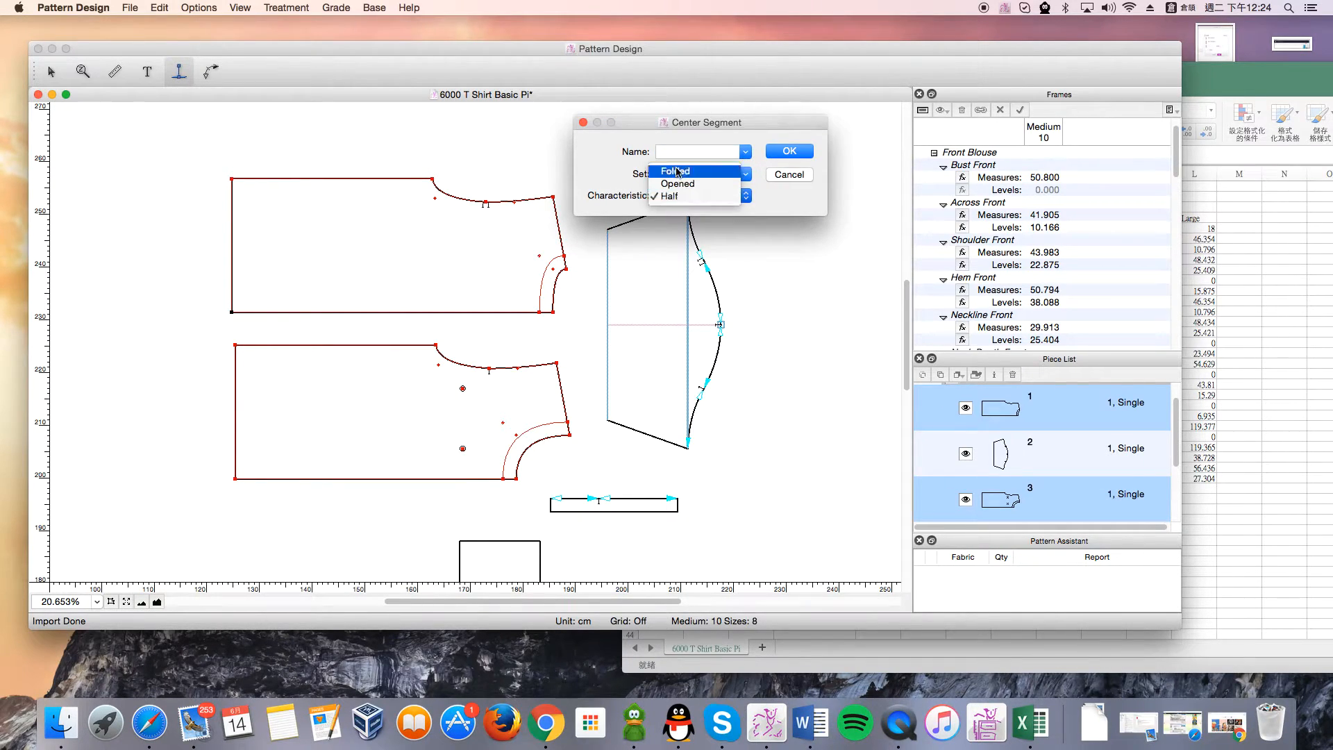
pyautogui.click(677, 172)
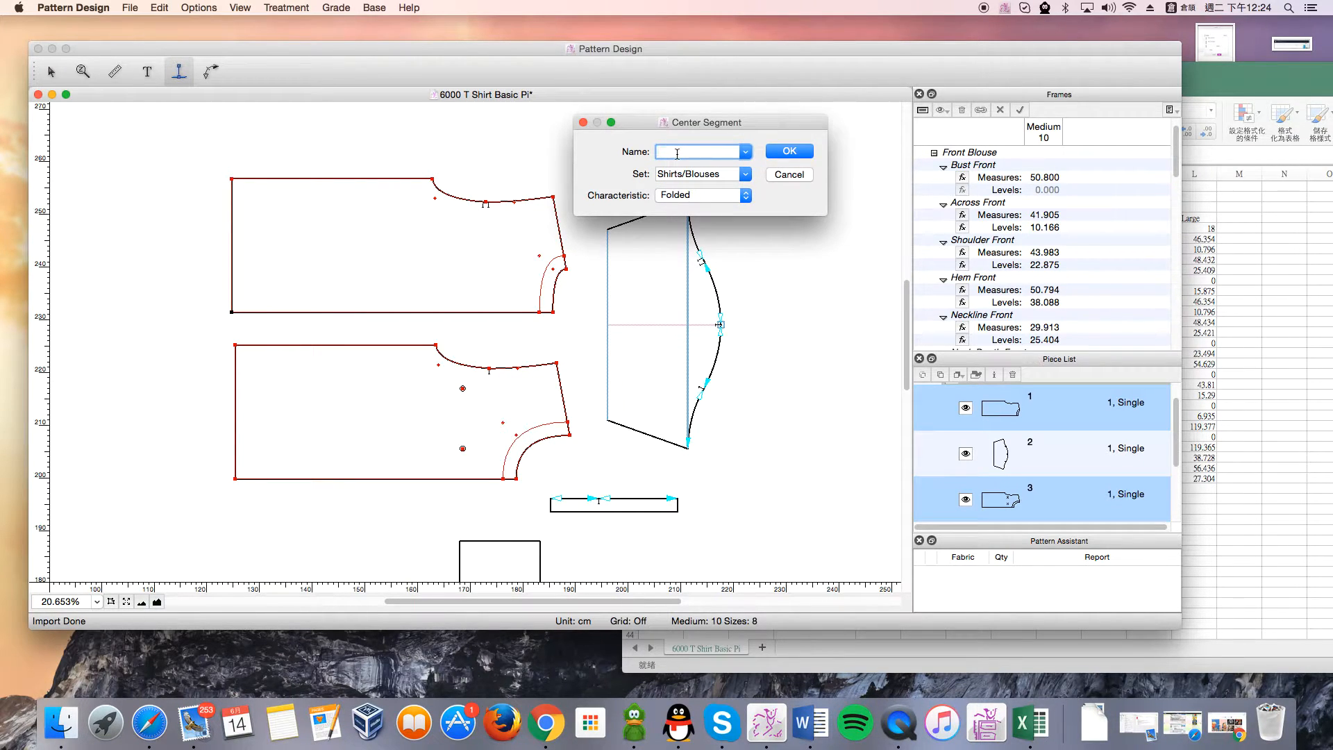
pyautogui.moveTo(764, 129); pyautogui.dragTo(683, 133)
pyautogui.click(712, 176)
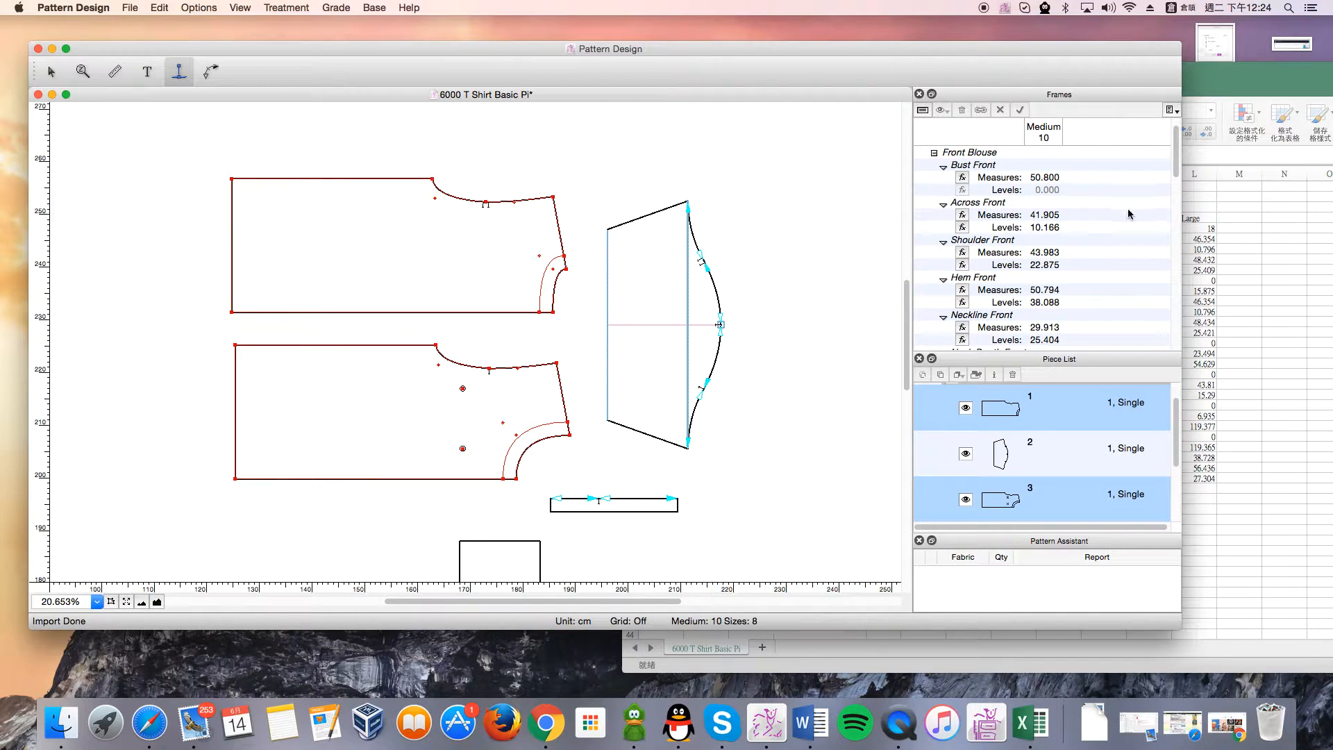
# Try to delete the whole Shirts/Blouses set from the frames list
pyautogui.scroll(2, 1125, 212)
pyautogui.scroll(-6, 1114, 217)
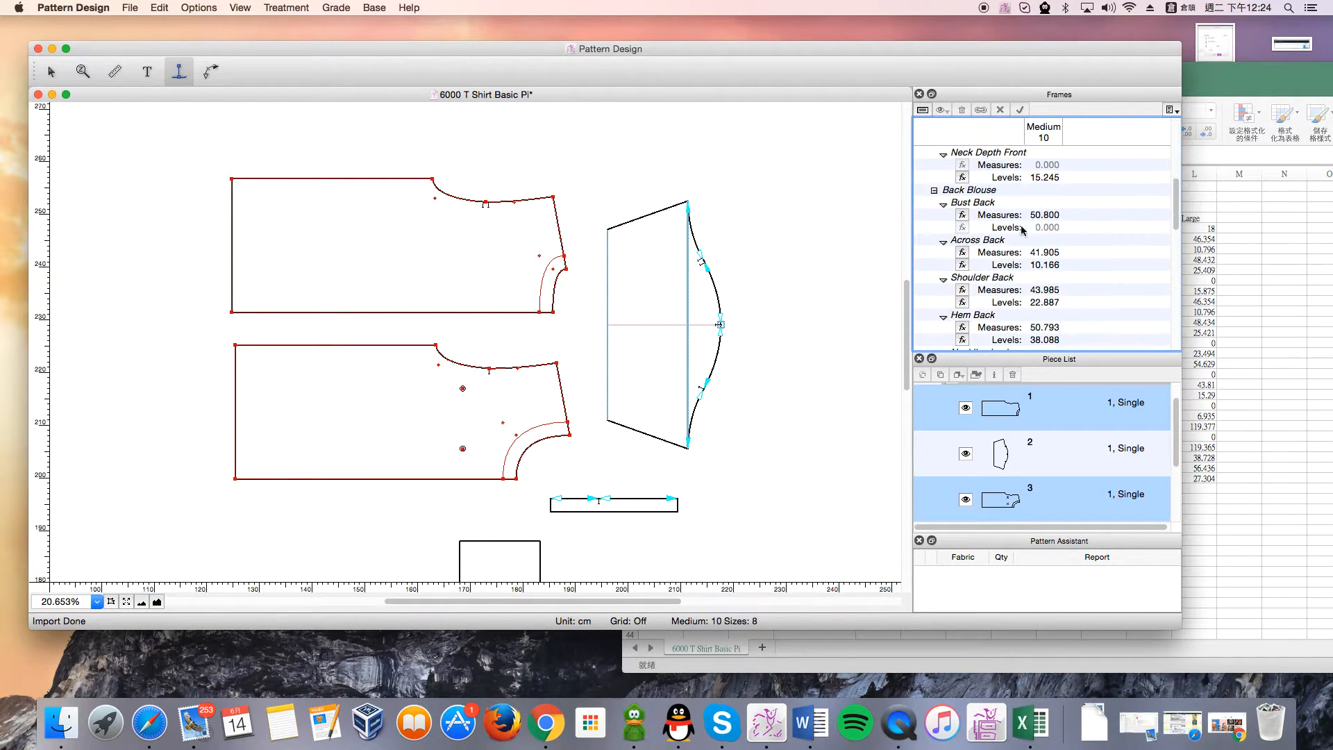
pyautogui.scroll(-4, 1053, 257)
pyautogui.scroll(-2, 1053, 257)
pyautogui.scroll(10, 1050, 256)
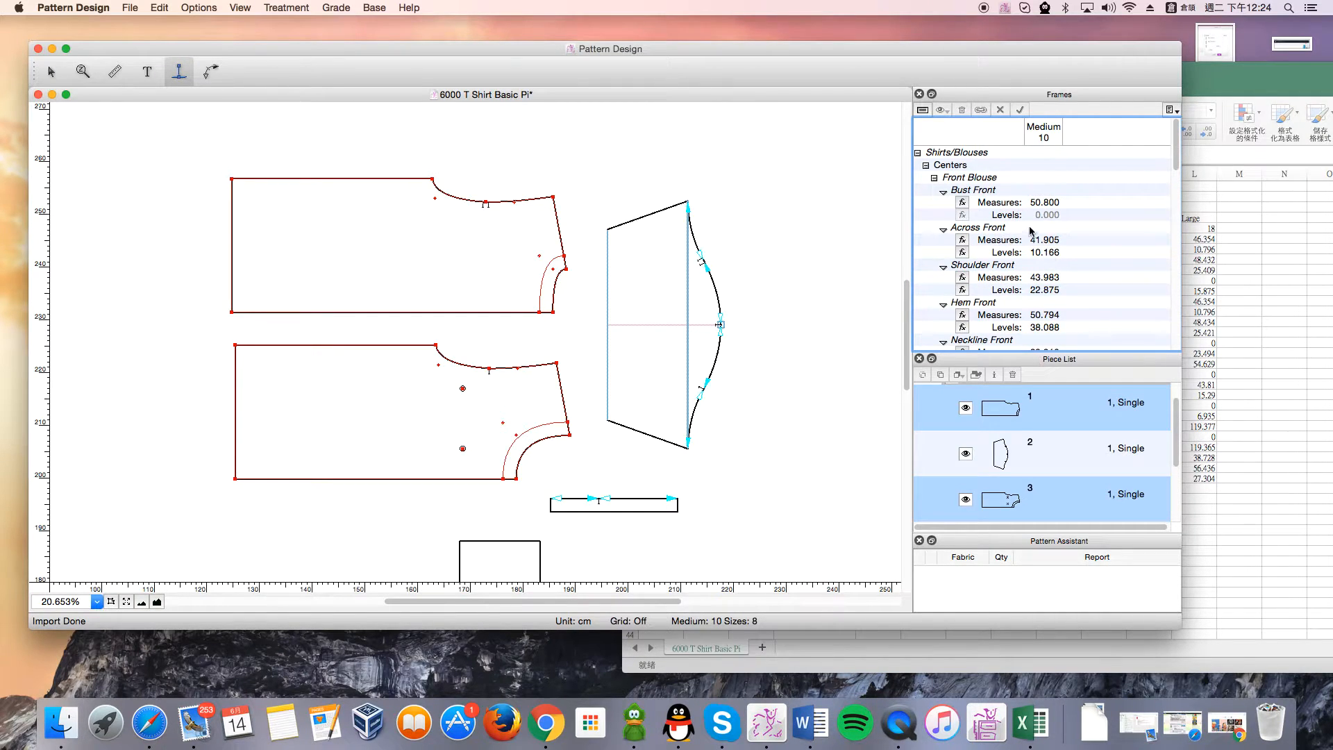
pyautogui.click(931, 155)
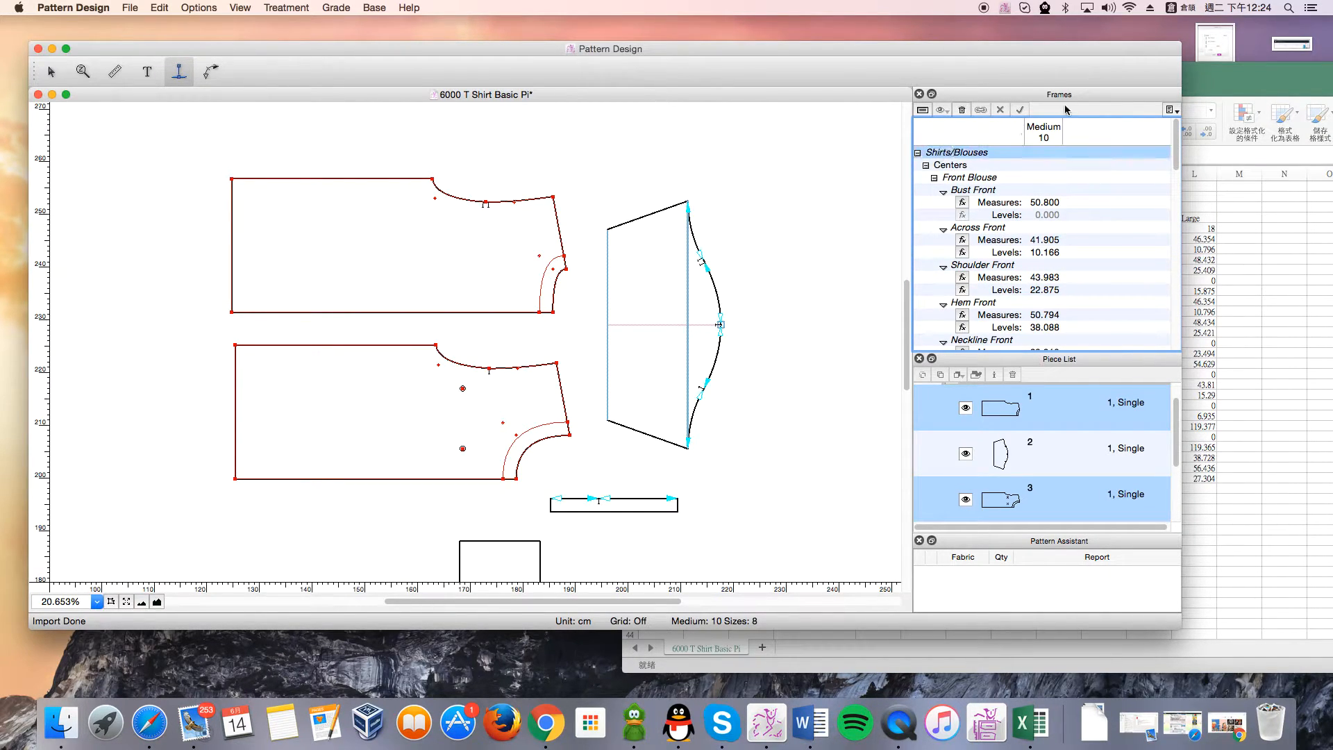
pyautogui.click(1000, 113)
pyautogui.click(959, 111)
pyautogui.click(698, 352)
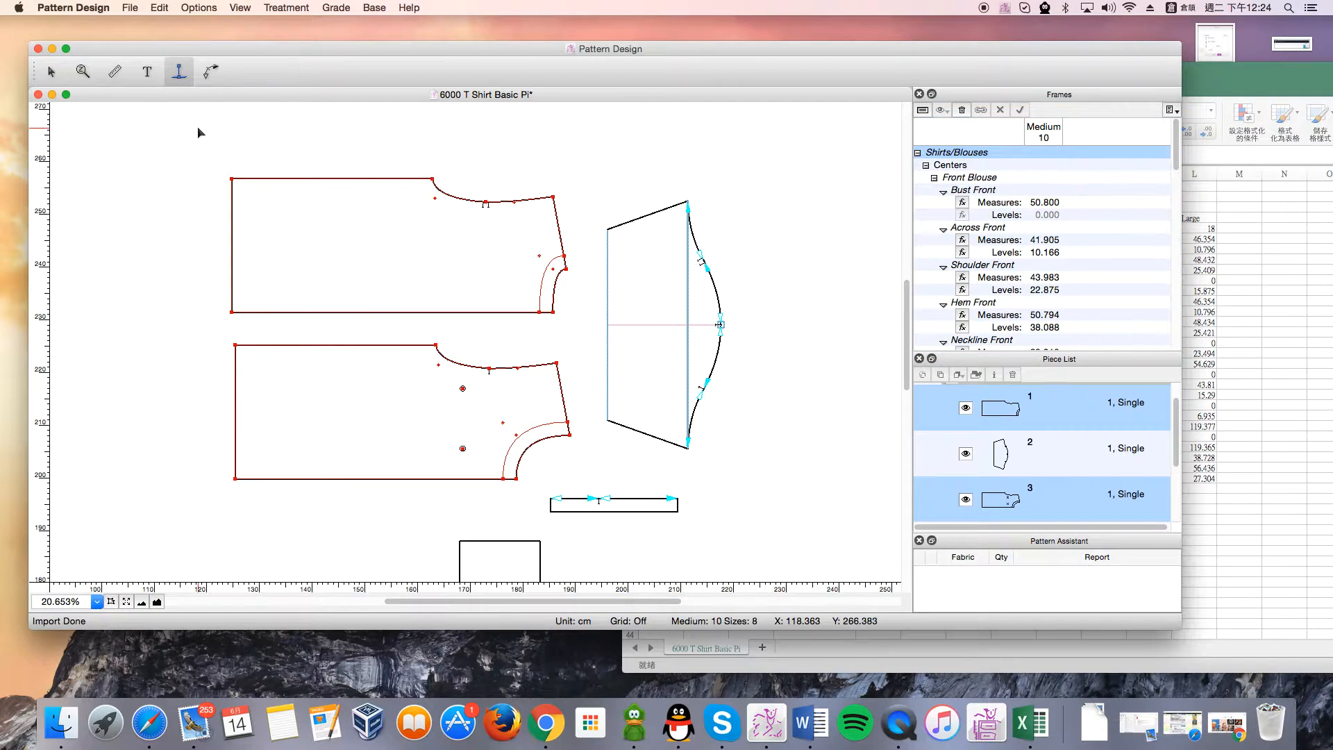
# Delete the sleeve piece's Biceps Sleeve, Hem Sleeve and Head Sleeve frames together with its center line
pyautogui.click(51, 72)
pyautogui.click(689, 295)
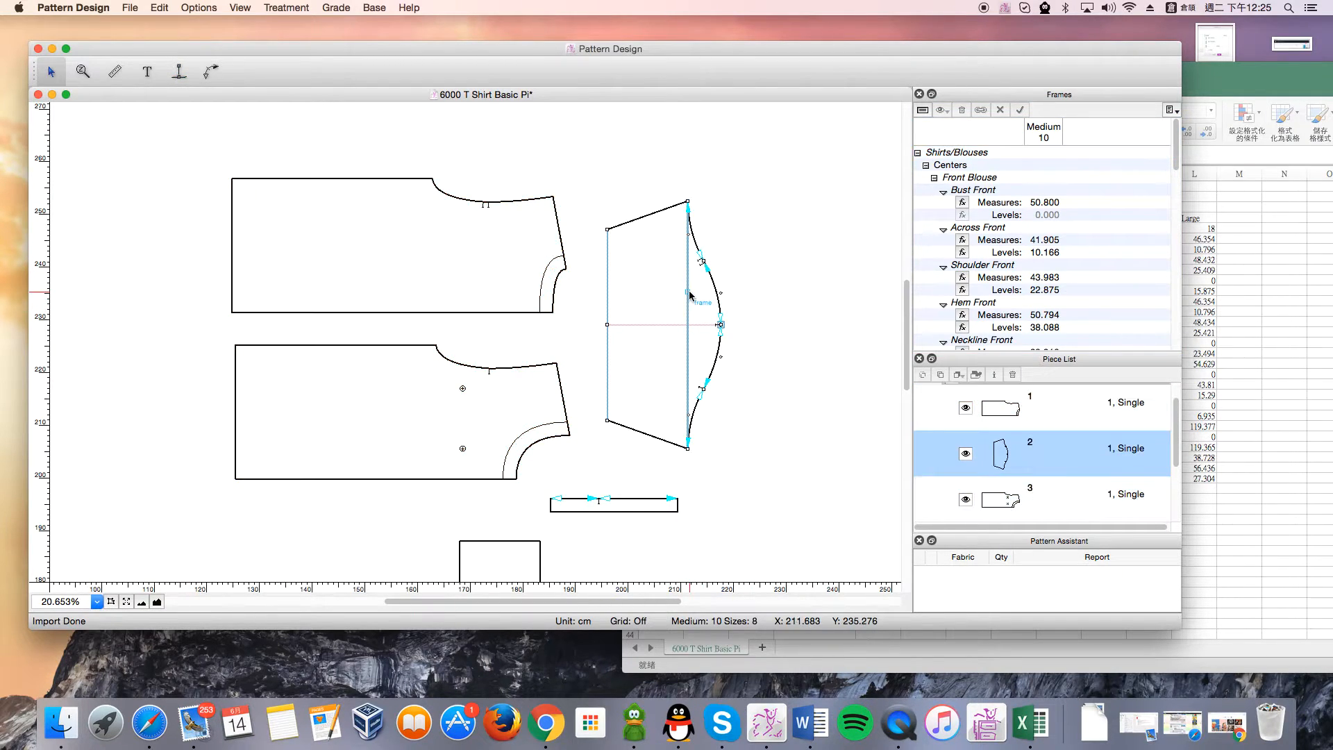
pyautogui.click(608, 304)
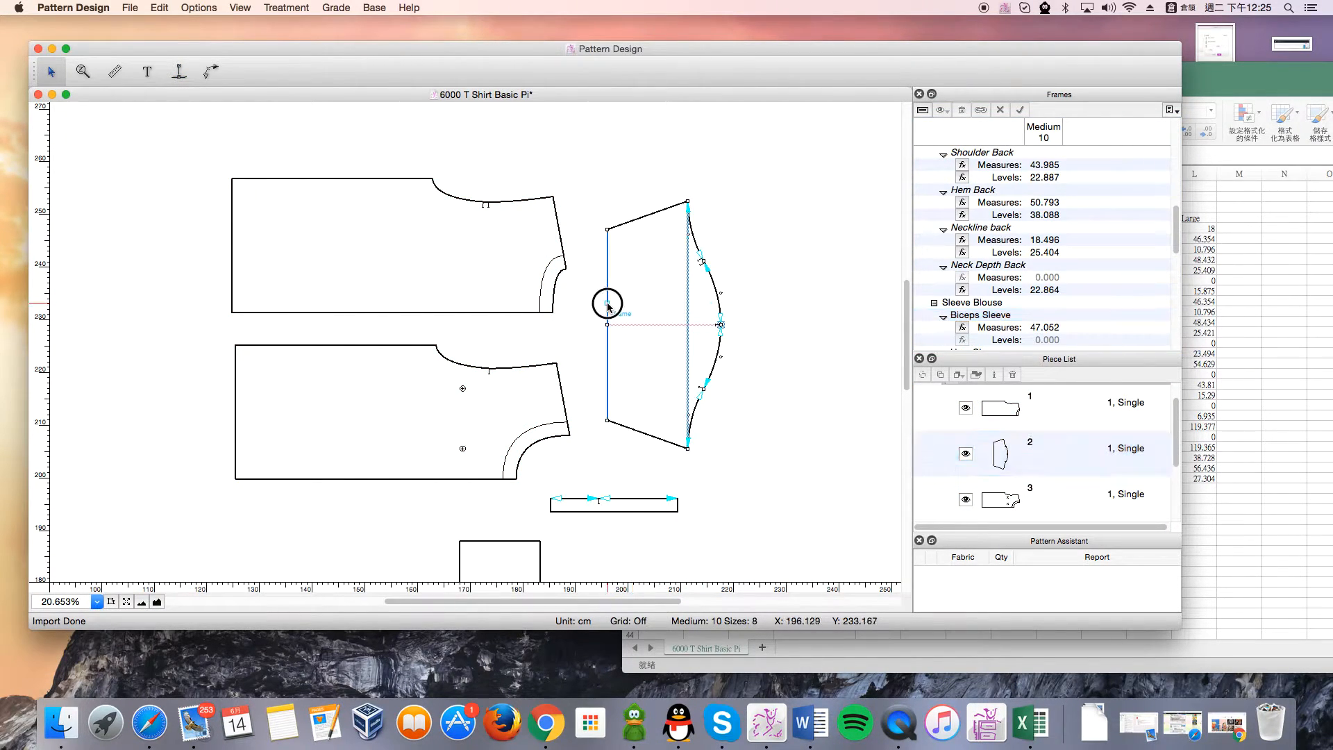
pyautogui.click(721, 324)
pyautogui.click(697, 328)
pyautogui.click(690, 321)
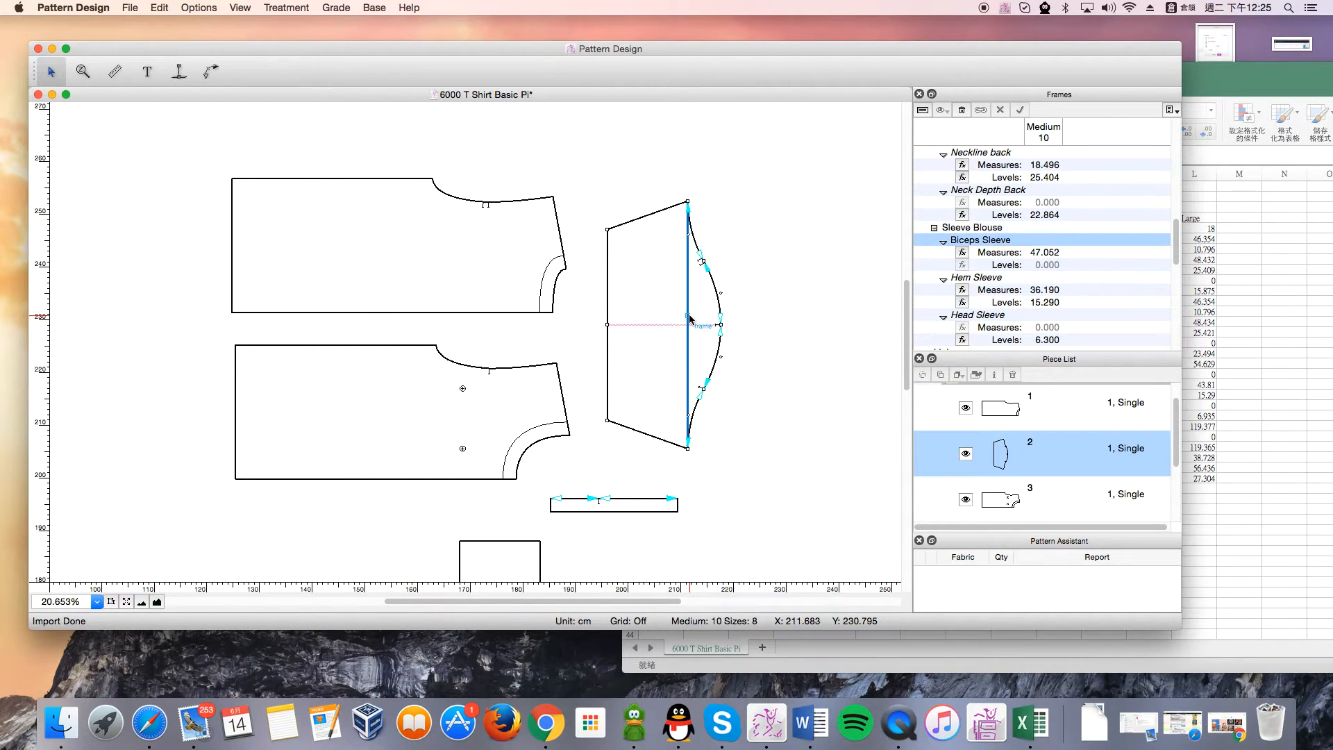
pyautogui.click(696, 323)
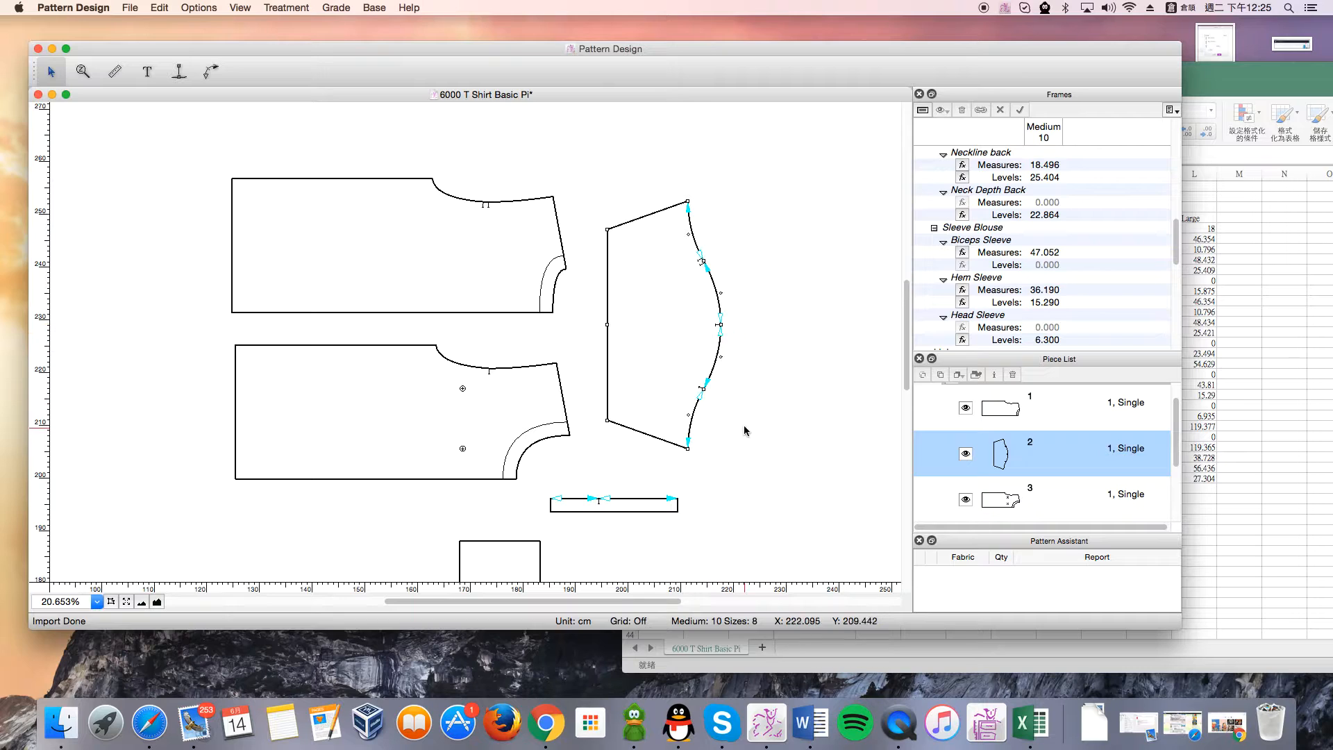
# Delete the armhole and underarm segments along the sleeve cap and the front and back rib segments on the collar strip
pyautogui.click(696, 409)
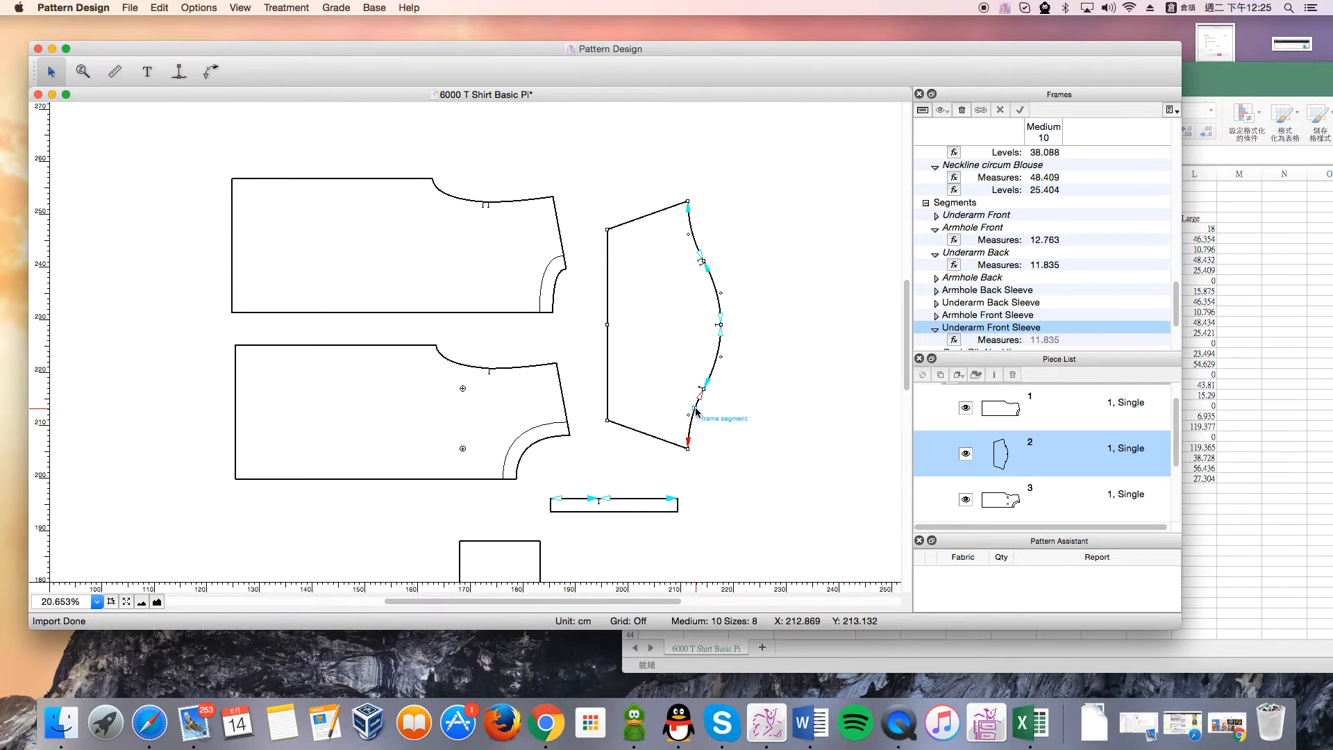
pyautogui.click(716, 367)
pyautogui.click(718, 300)
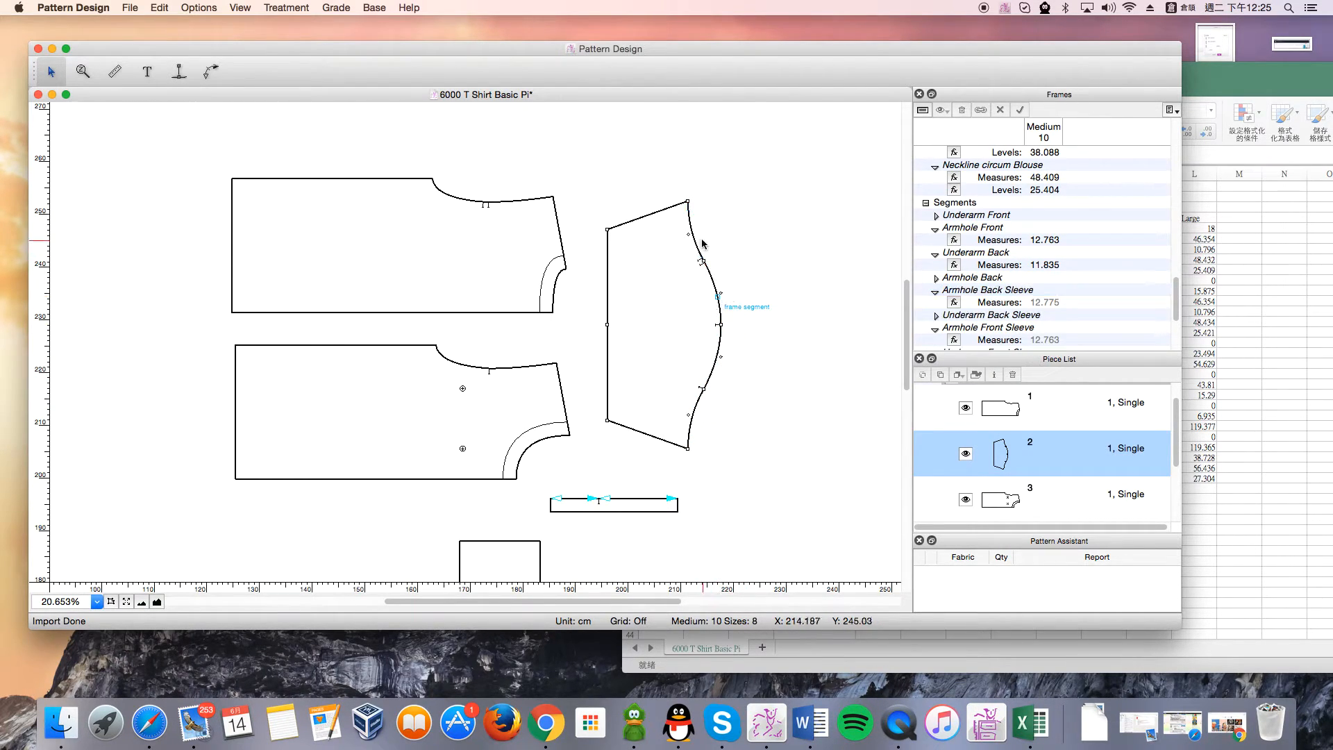
pyautogui.click(634, 500)
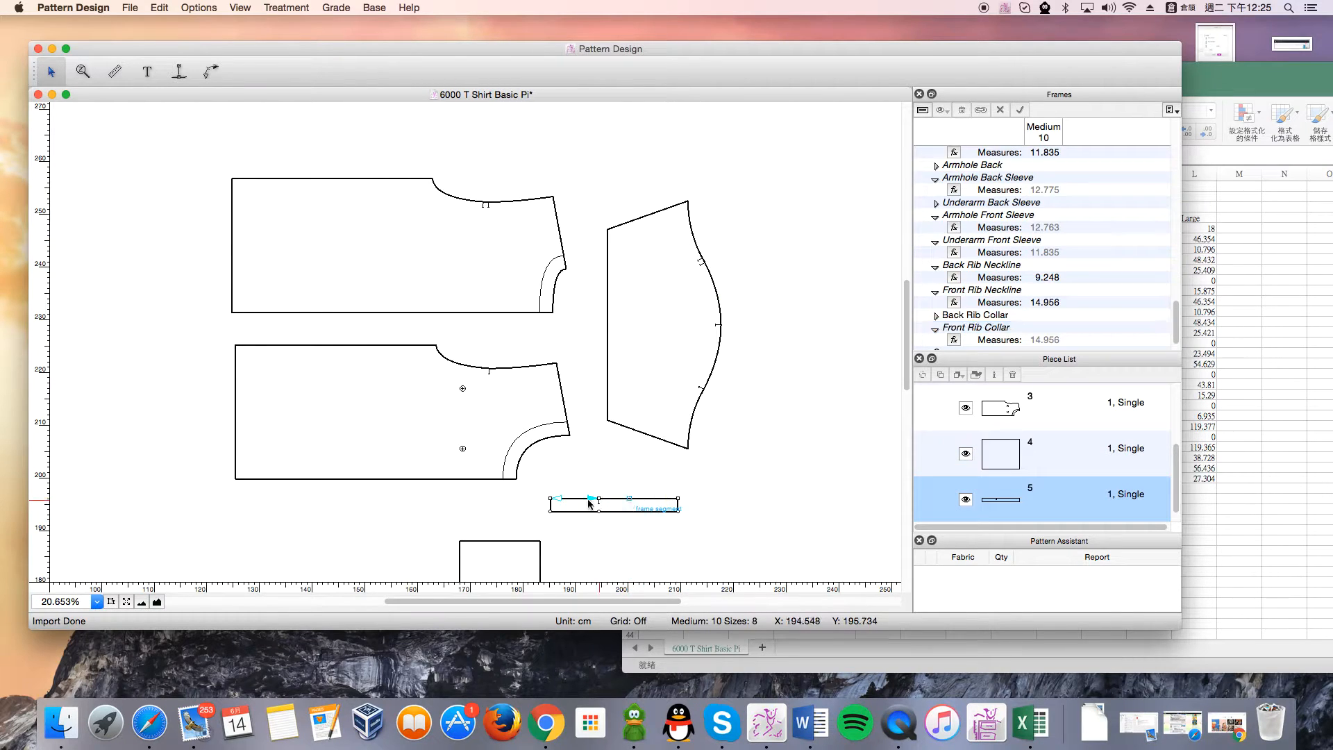
pyautogui.click(566, 498)
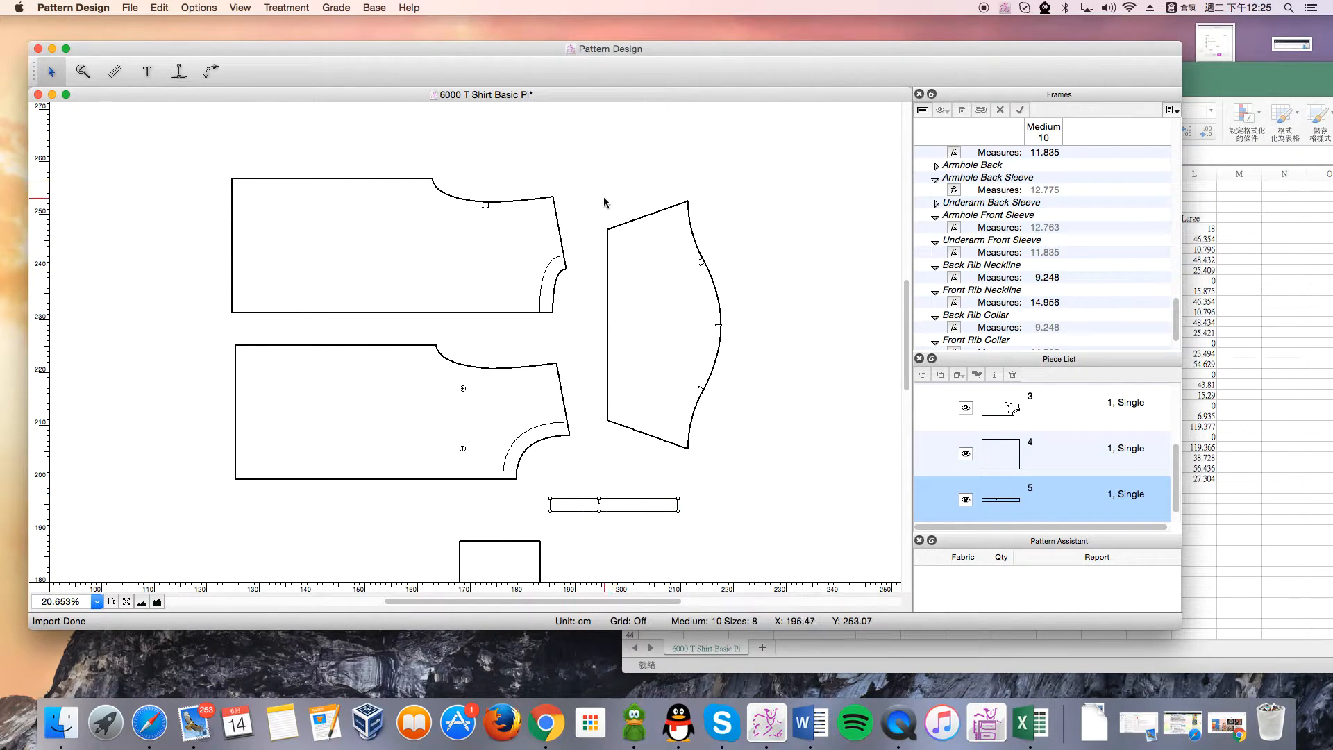
# Select both body pieces, the sleeve and the collar strip, and delete the Shirts/Blouses set from the frames list
pyautogui.moveTo(214, 139); pyautogui.dragTo(813, 518)
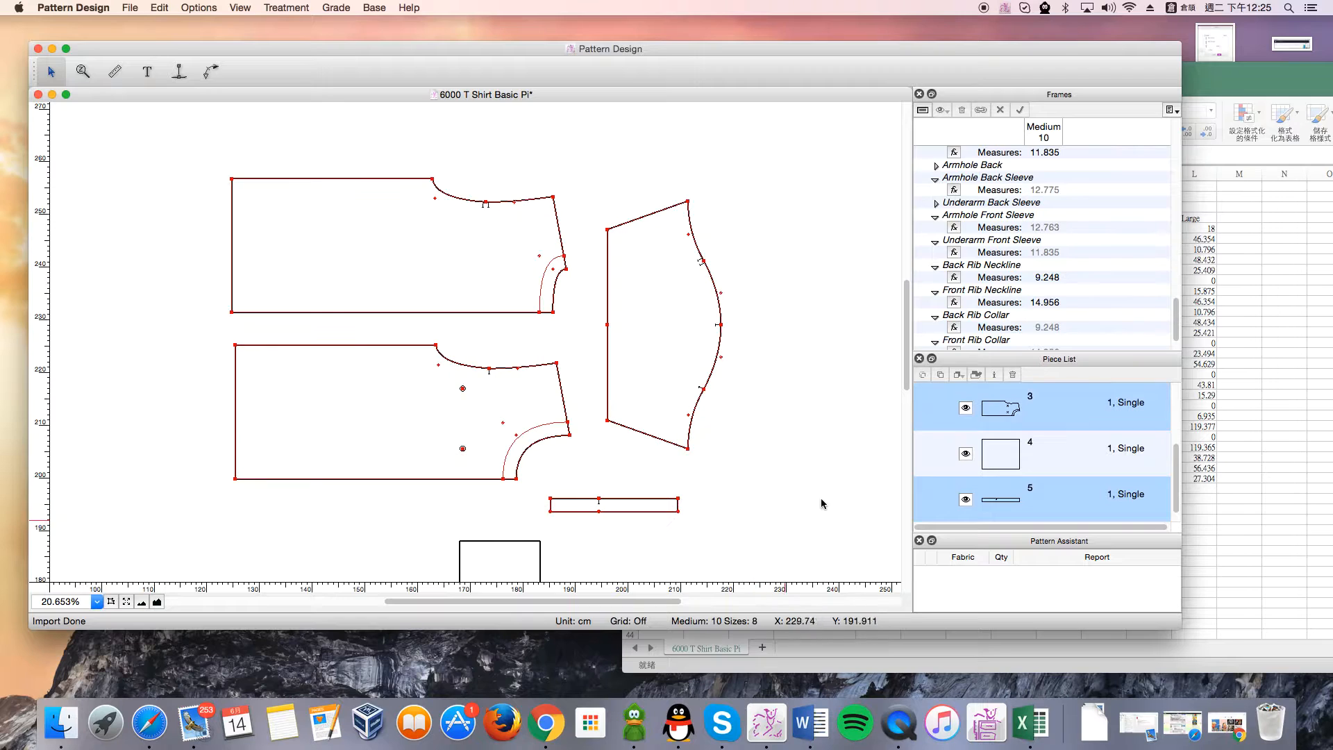
pyautogui.scroll(10, 973, 154)
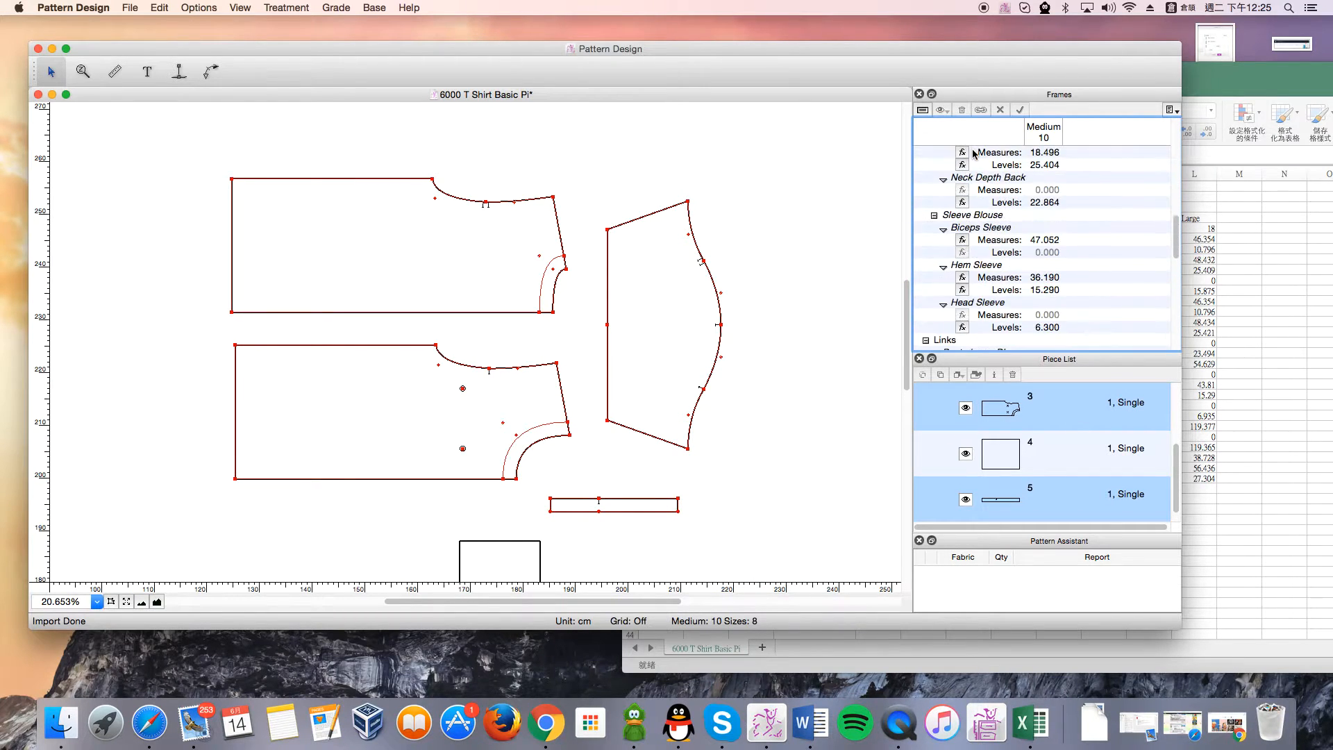
pyautogui.scroll(5, 974, 154)
pyautogui.click(961, 154)
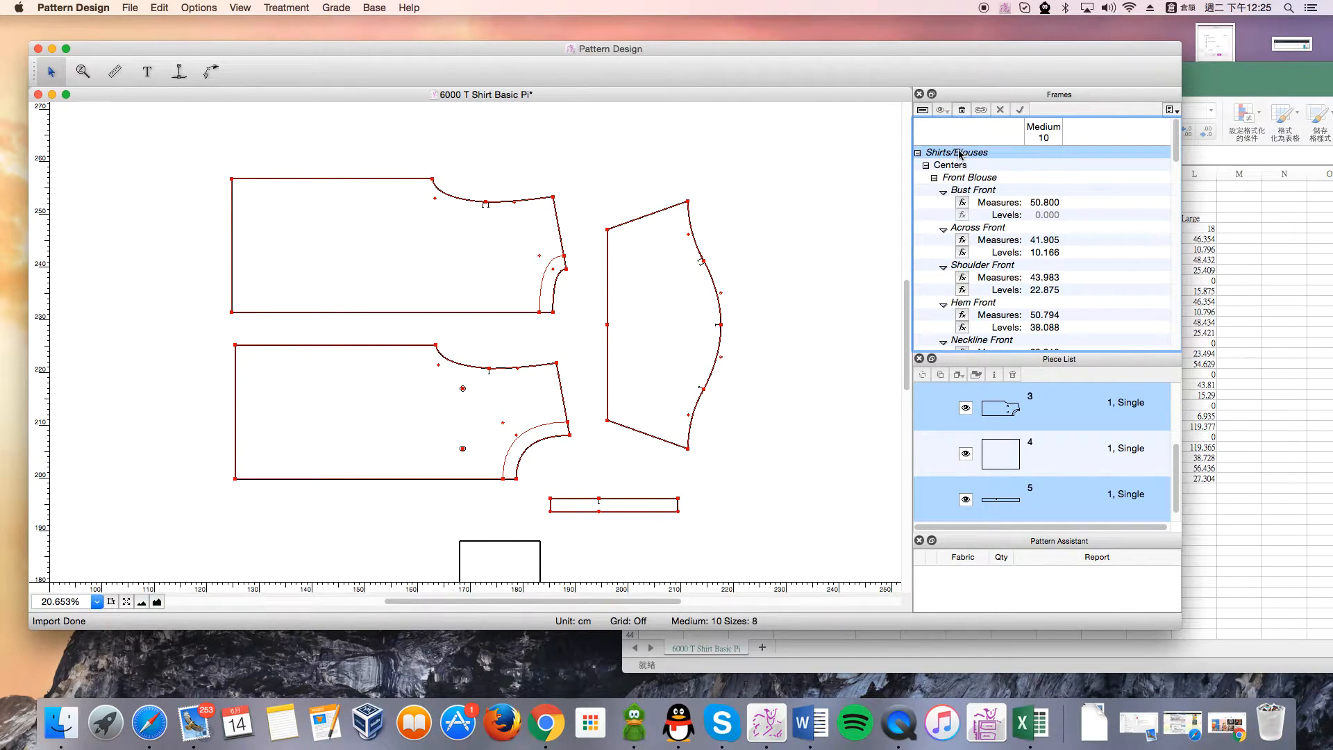
pyautogui.click(963, 110)
pyautogui.click(719, 352)
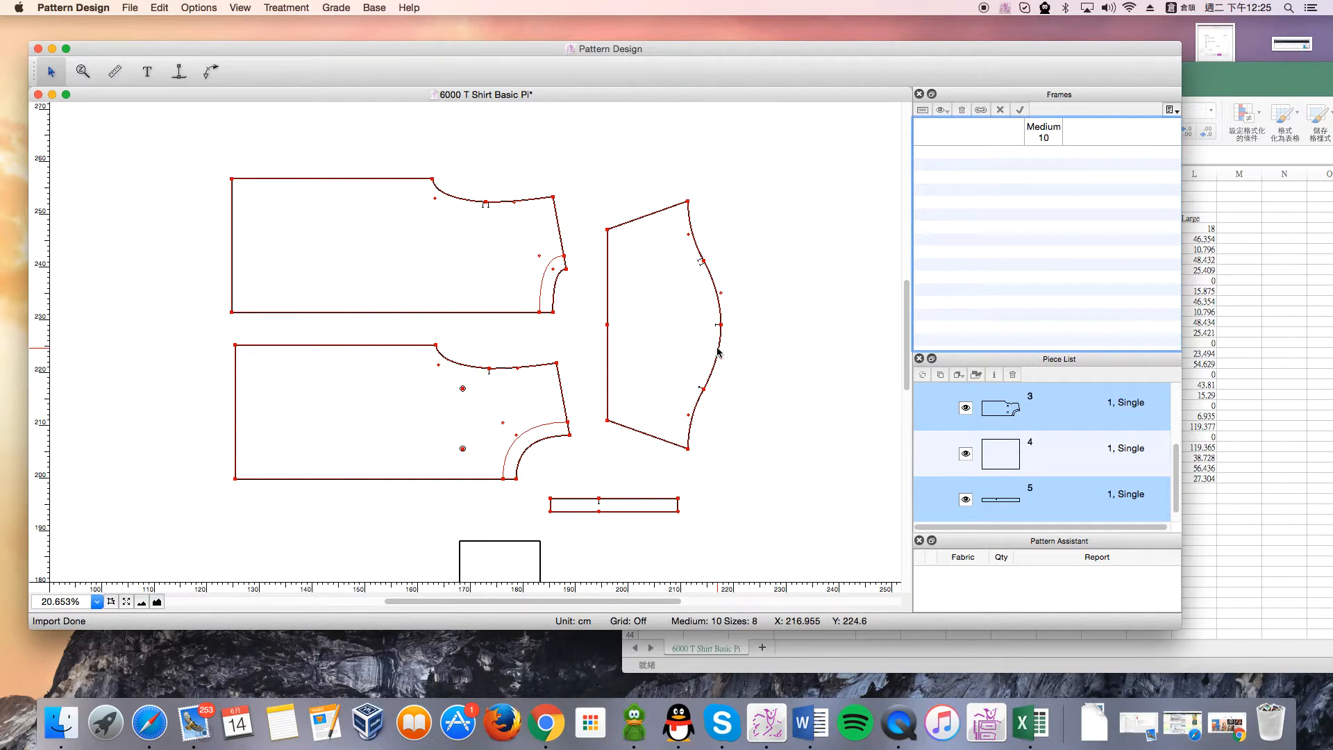
# Create a Folded center segment named Back Blouse in the set Shirt/Blouse along the upper body piece's fold edge, from hem to neckline
pyautogui.click(179, 71)
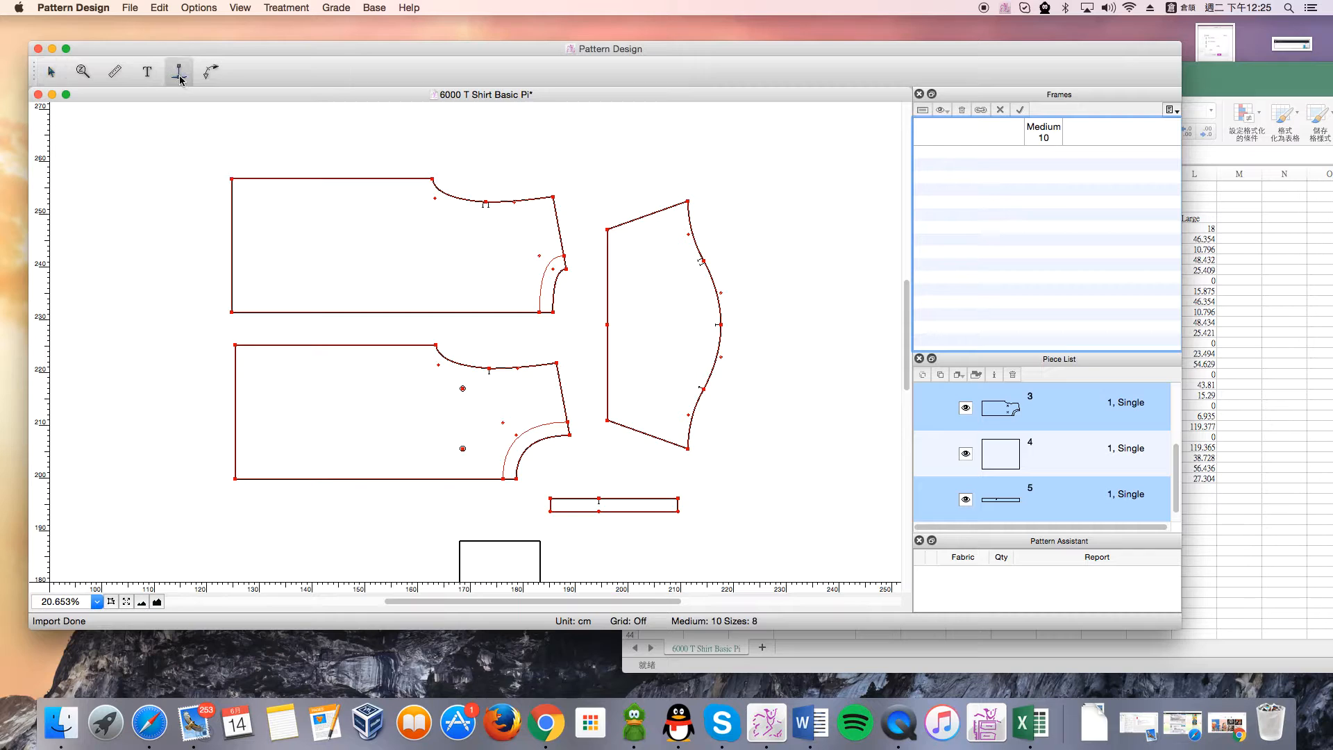
pyautogui.click(231, 312)
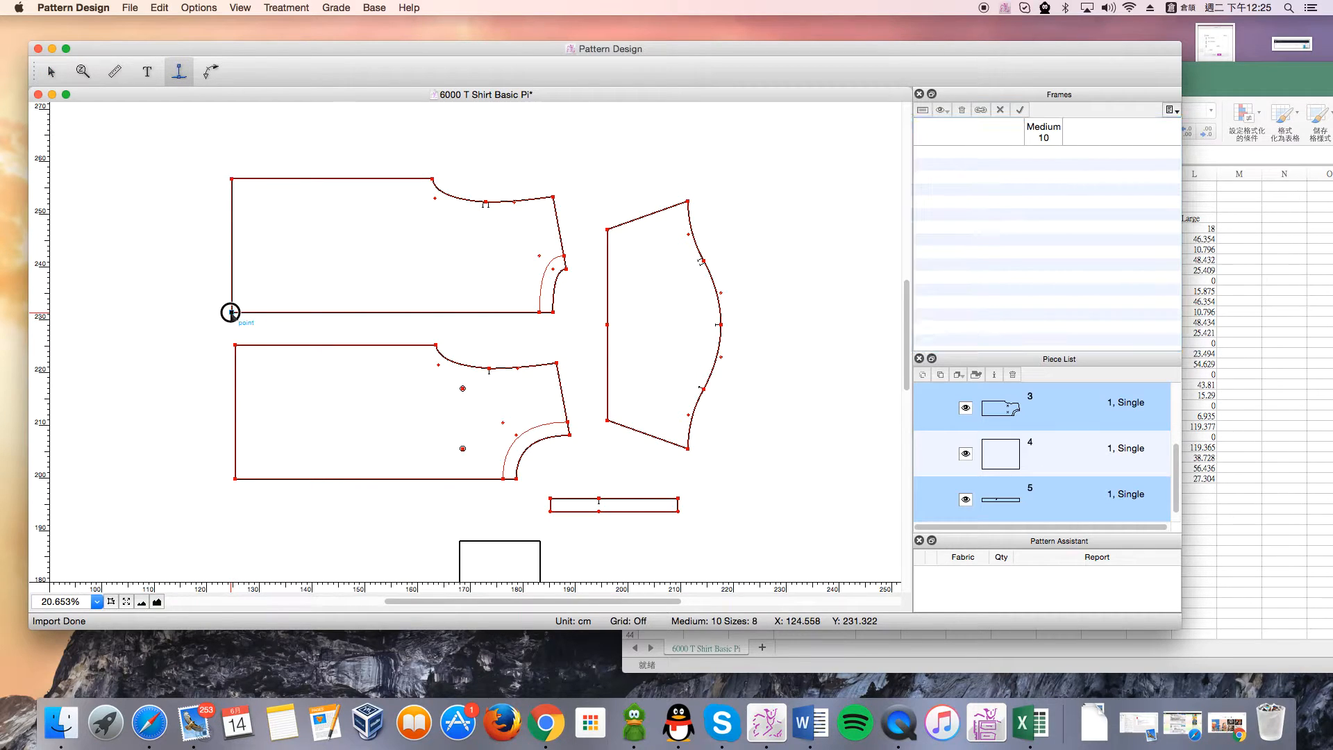
pyautogui.click(553, 312)
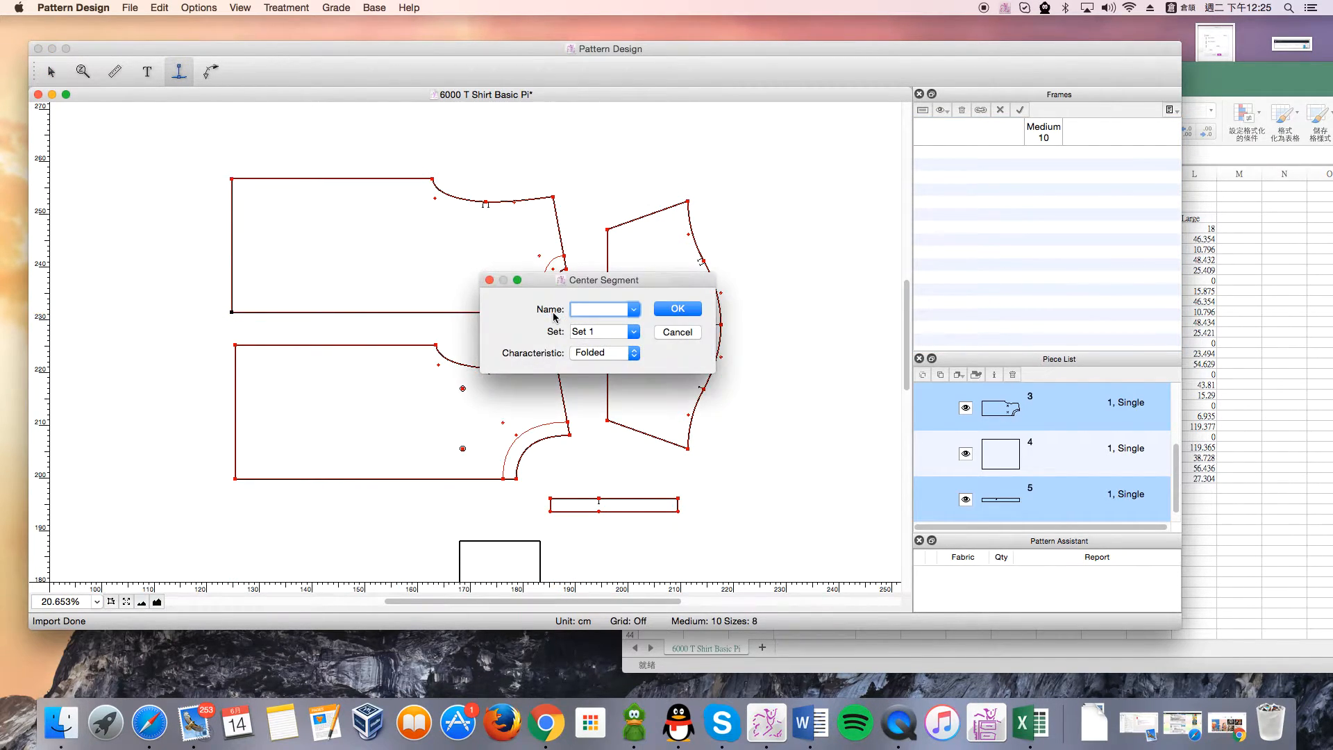
pyautogui.click(631, 353)
pyautogui.click(631, 353)
pyautogui.press('Tab')
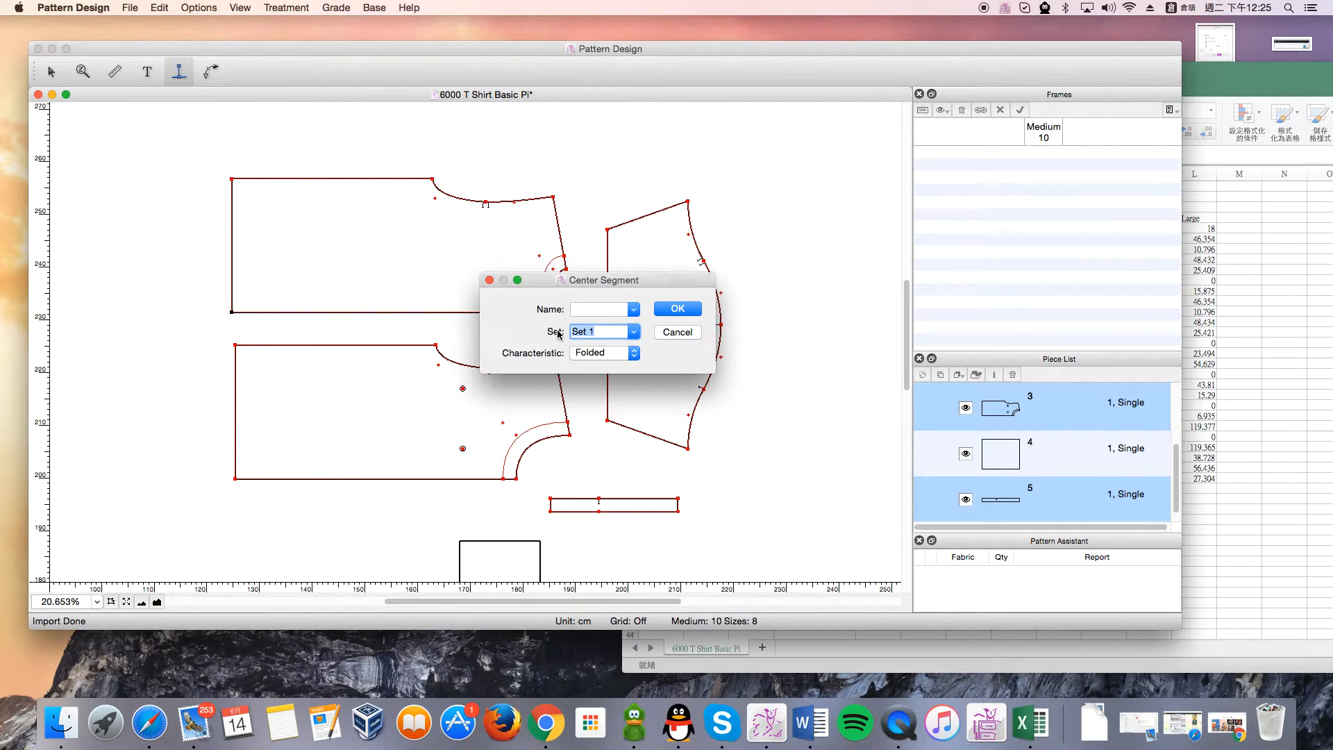
pyautogui.write('Shirt/Blouse')
pyautogui.click(621, 308)
pyautogui.write('Back')
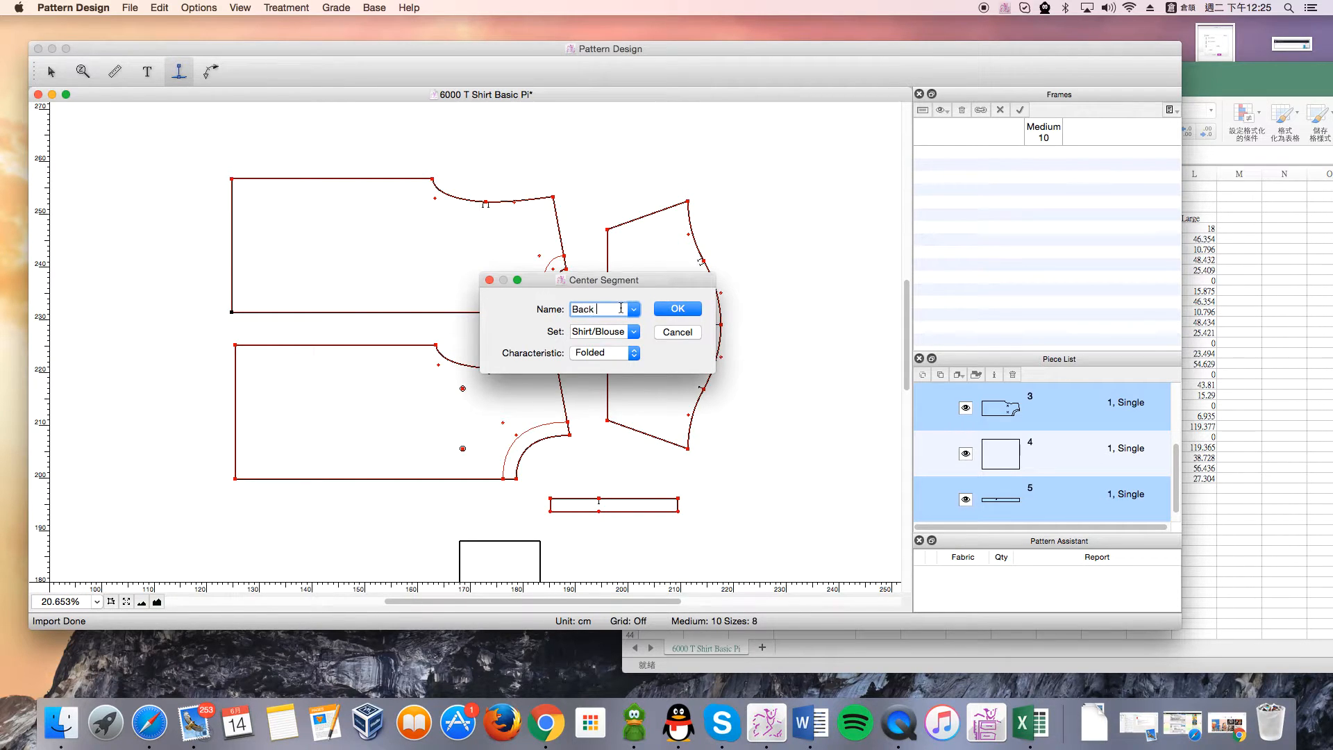
pyautogui.write(' Blouse')
pyautogui.click(677, 308)
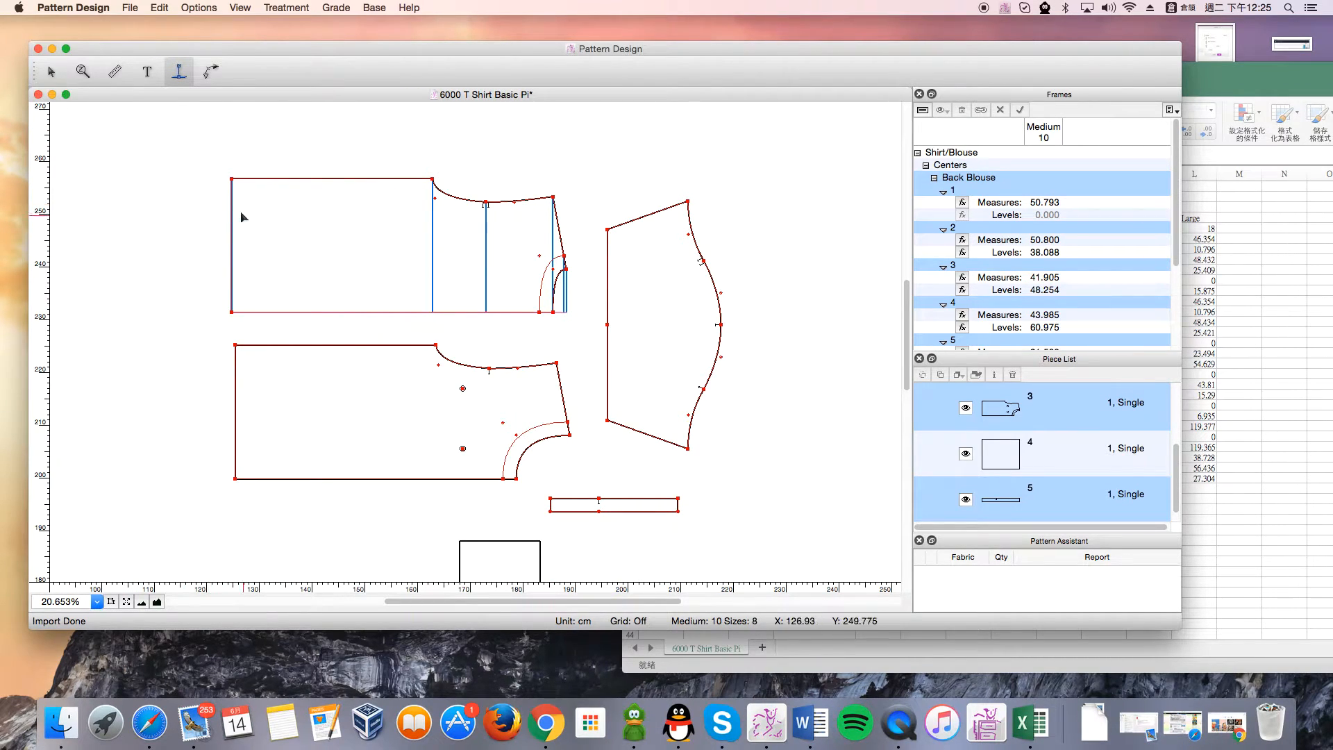
pyautogui.click(156, 212)
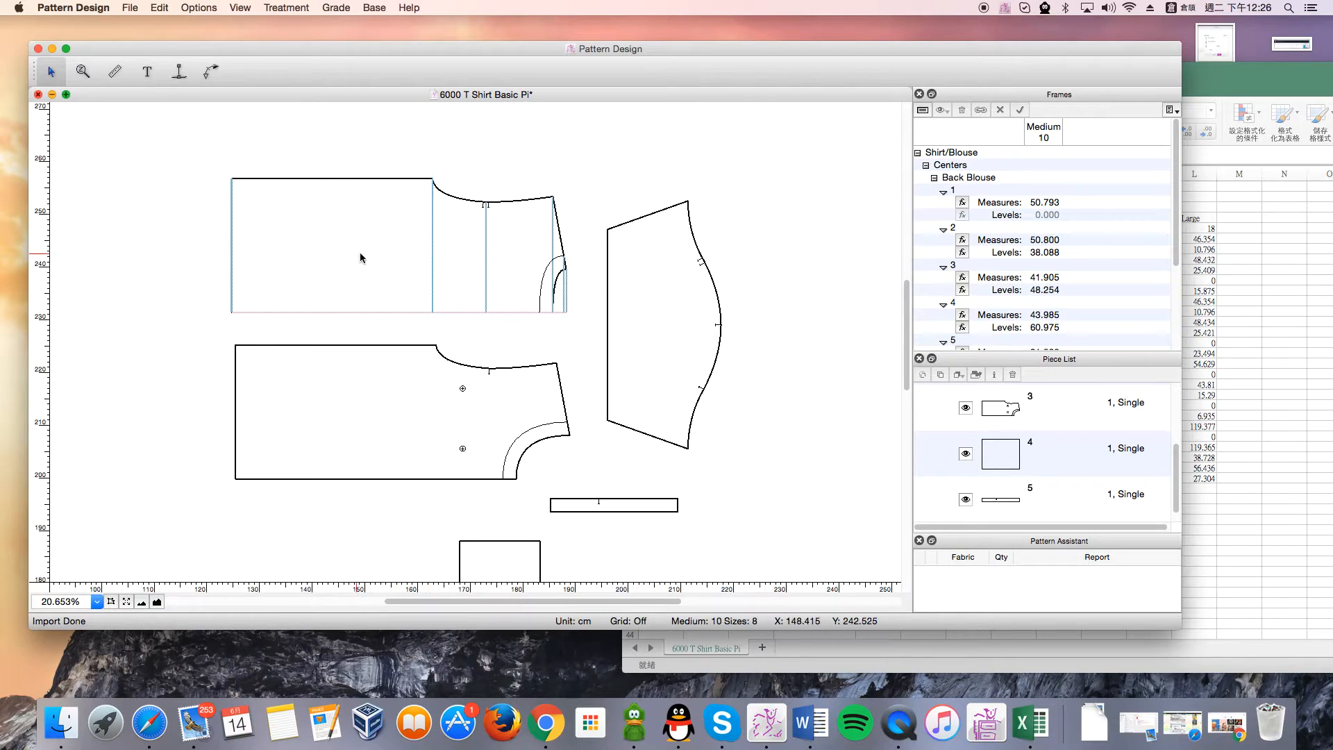
# Examine the Back Blouse's frames 1 to 4 on the piece and compare their levels in the frames list
pyautogui.click(1016, 217)
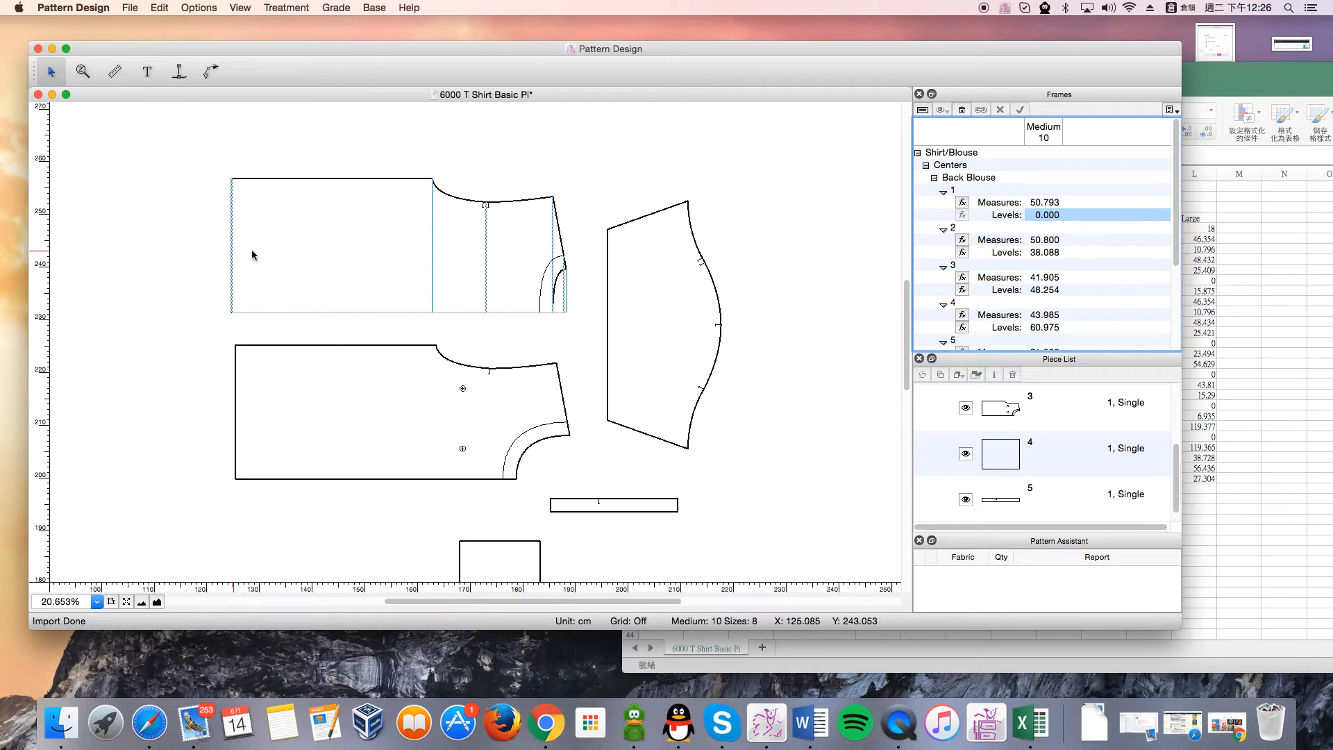
pyautogui.click(989, 230)
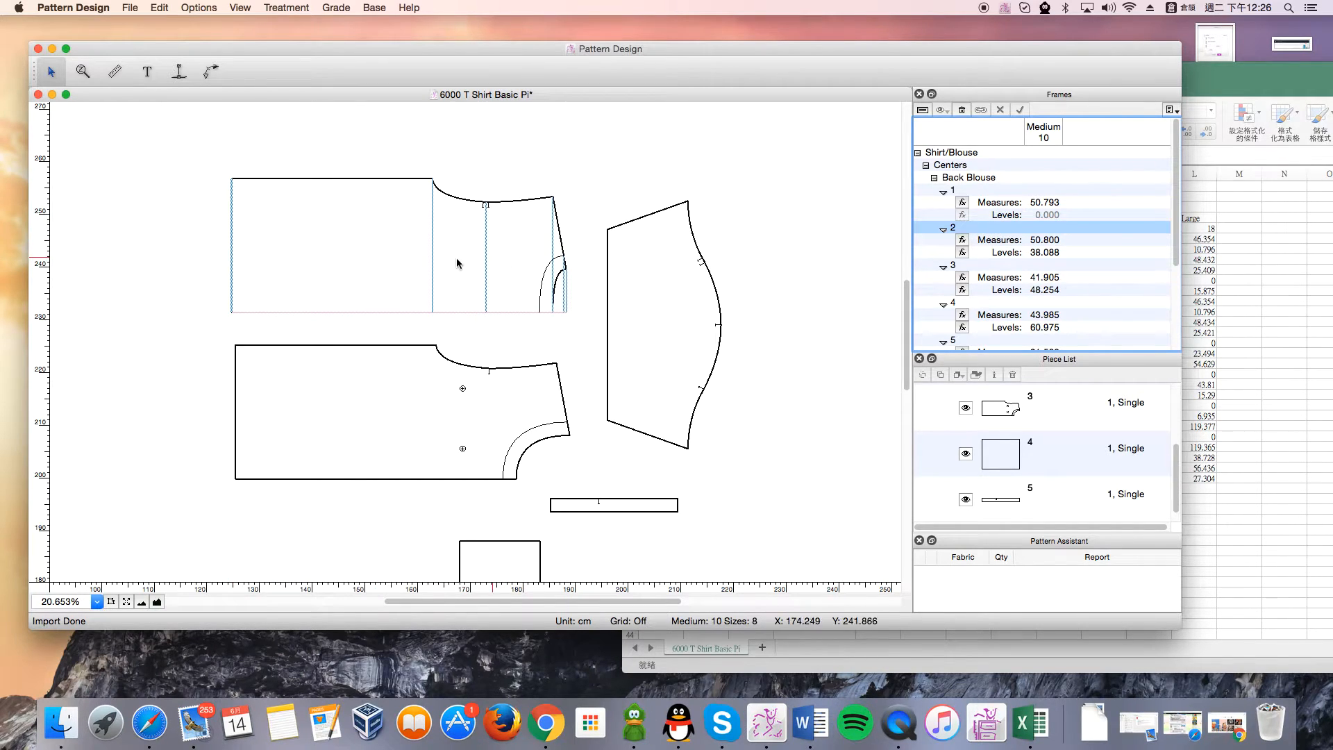
pyautogui.click(432, 262)
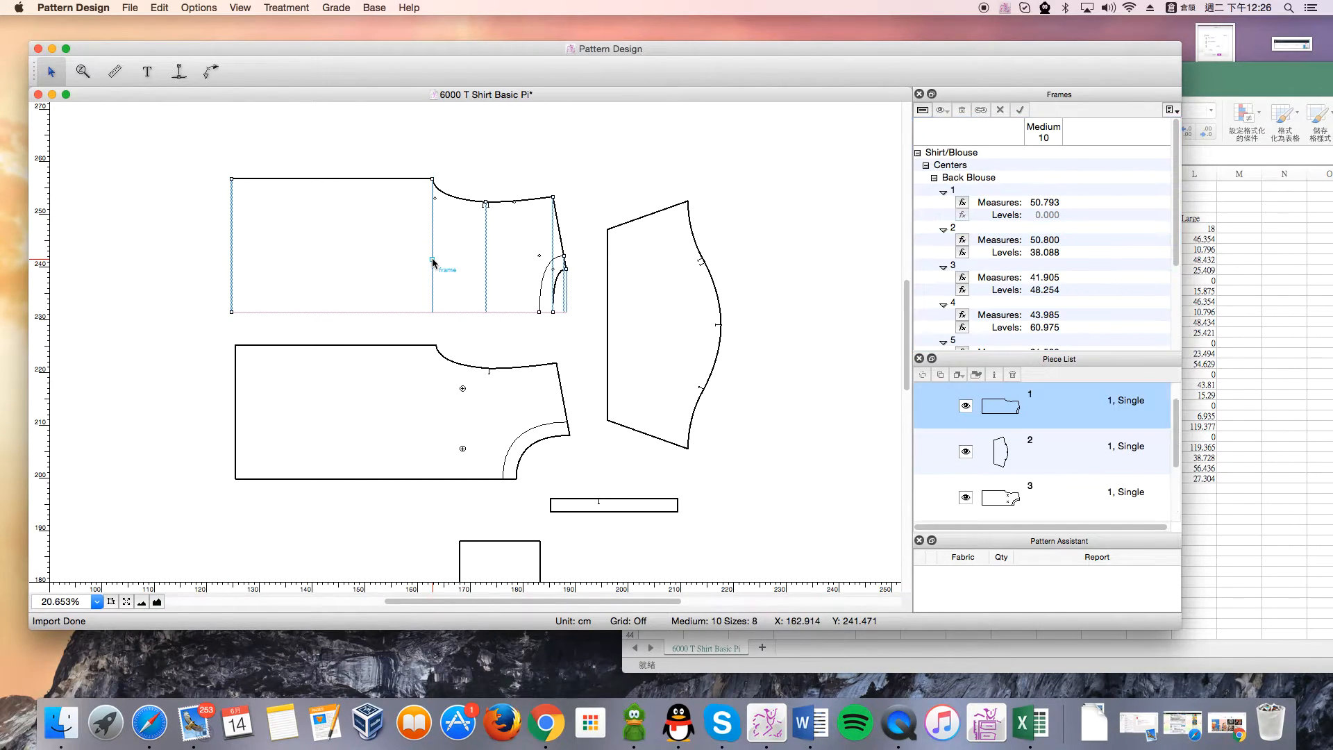
pyautogui.click(489, 257)
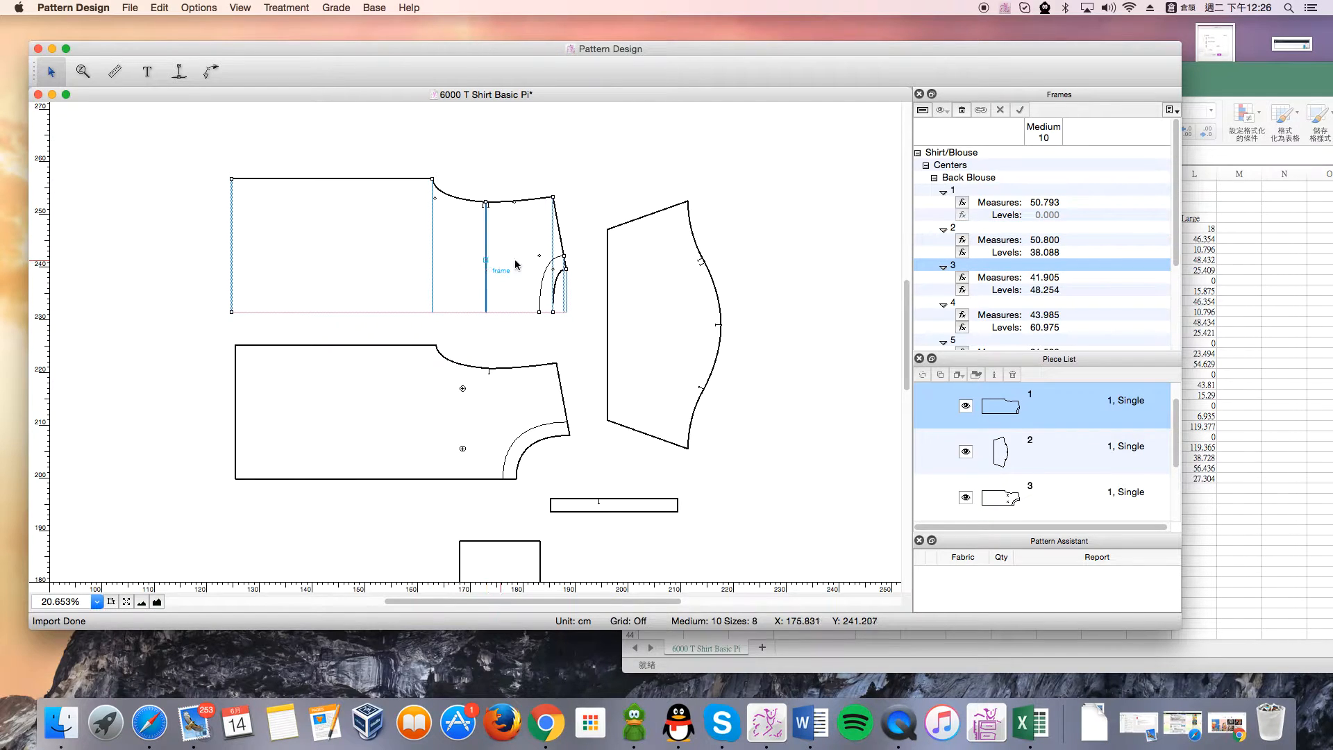
pyautogui.click(555, 269)
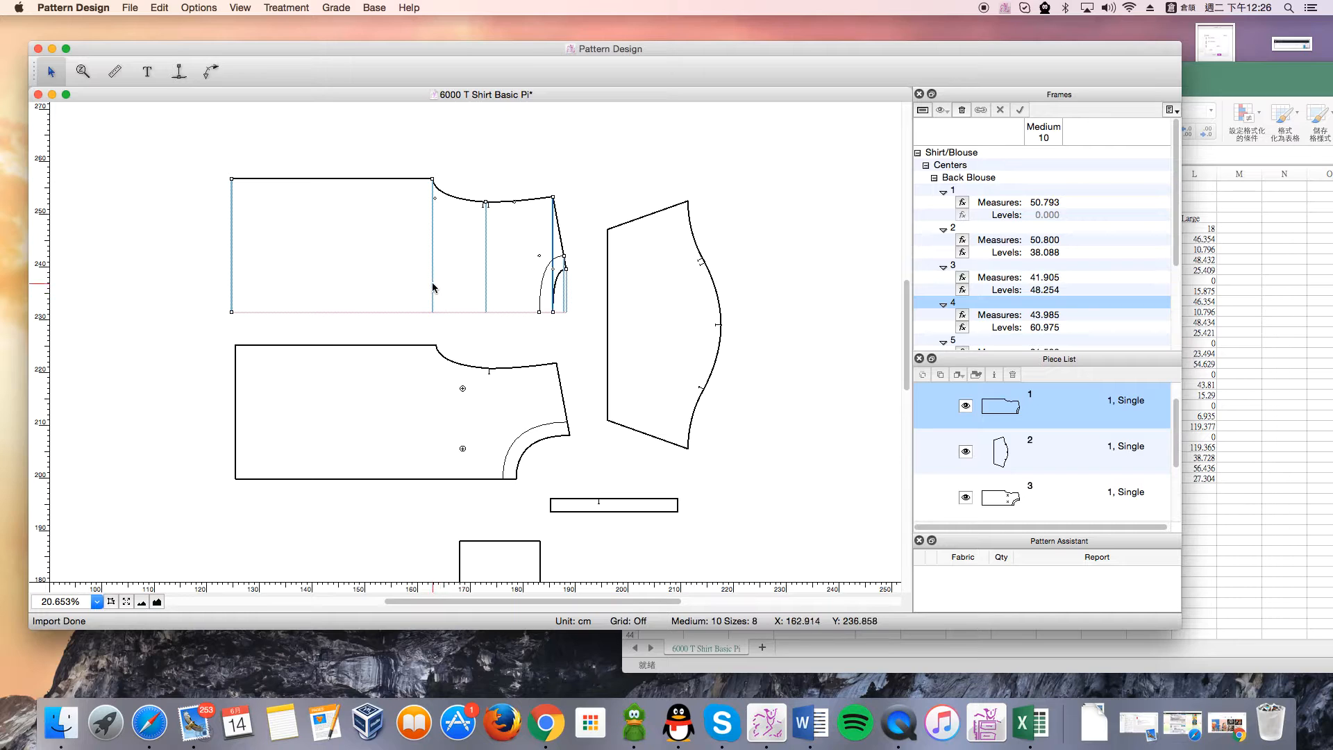
pyautogui.doubleClick(1041, 328)
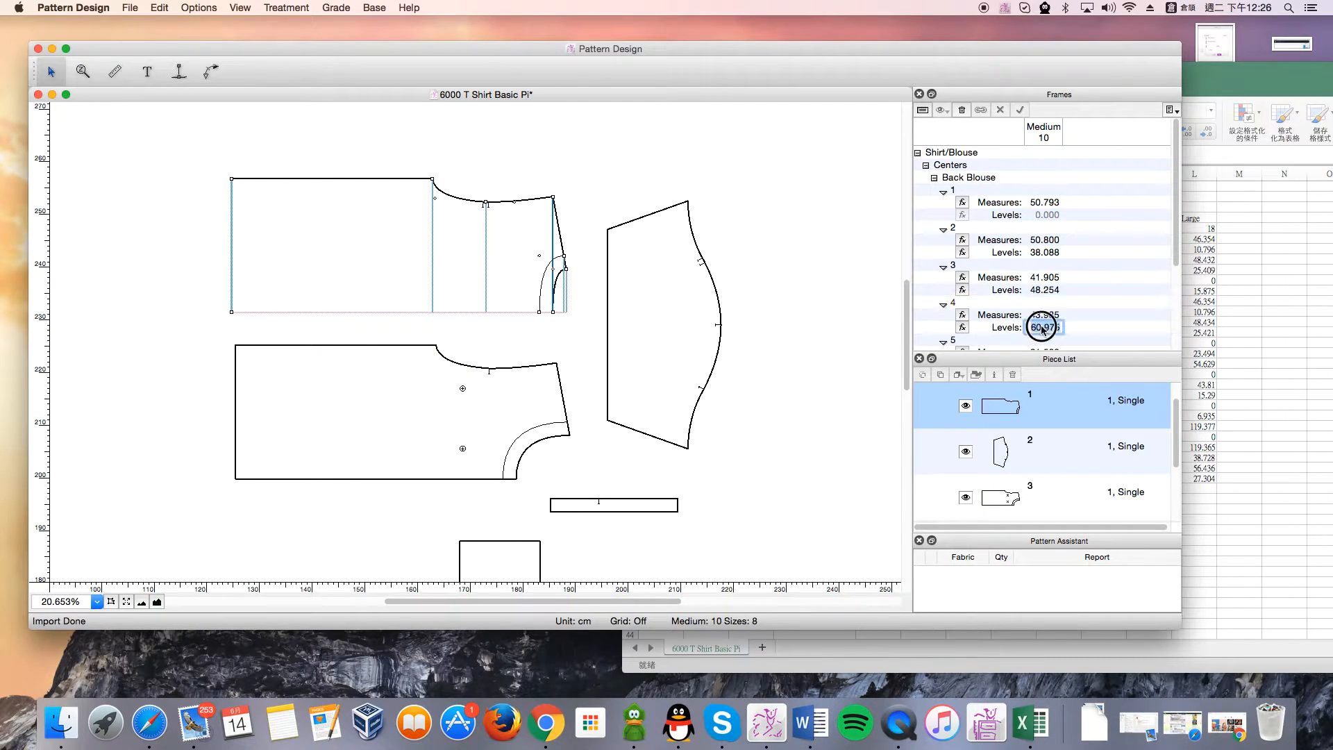
pyautogui.click(433, 251)
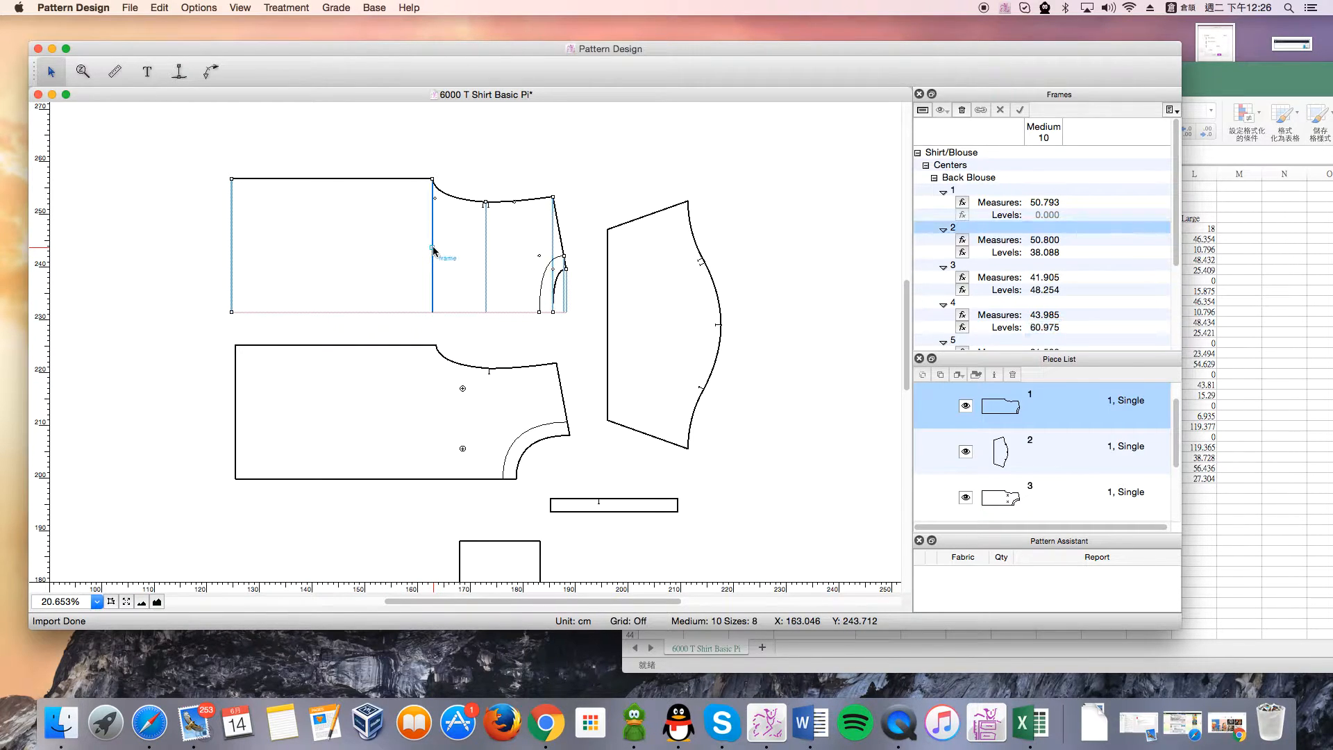
pyautogui.click(232, 243)
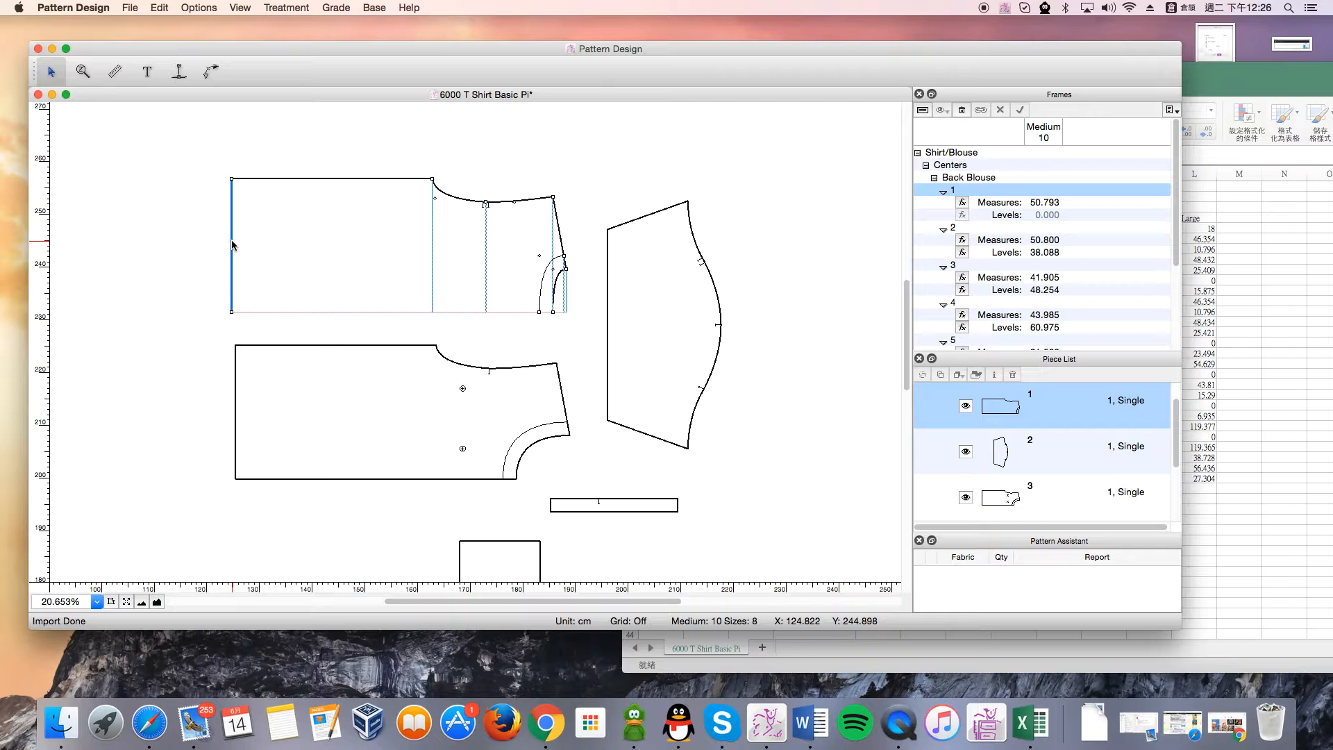
pyautogui.click(1006, 234)
pyautogui.click(431, 242)
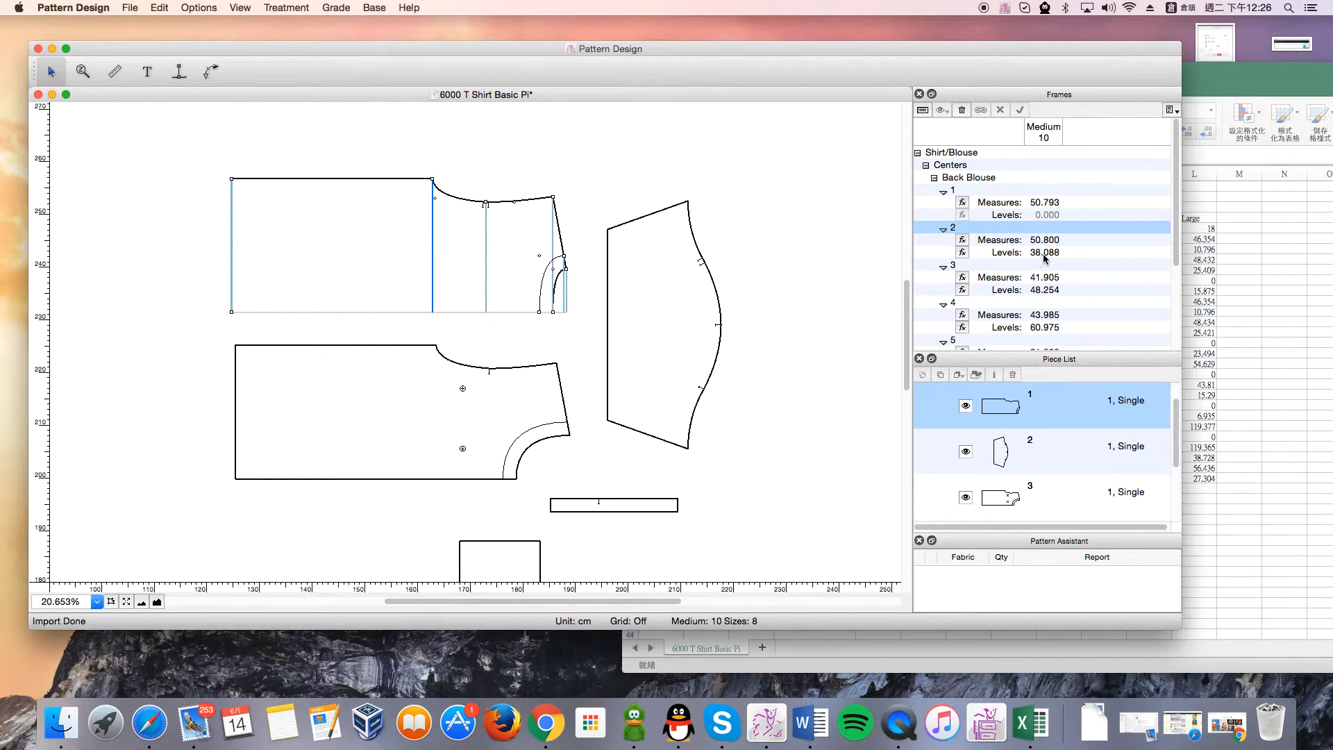
# Measure the distance from frame 2 at the armhole base to the hem frame, and return to frame selection at the hem
pyautogui.click(115, 71)
pyautogui.moveTo(432, 247); pyautogui.dragTo(232, 252)
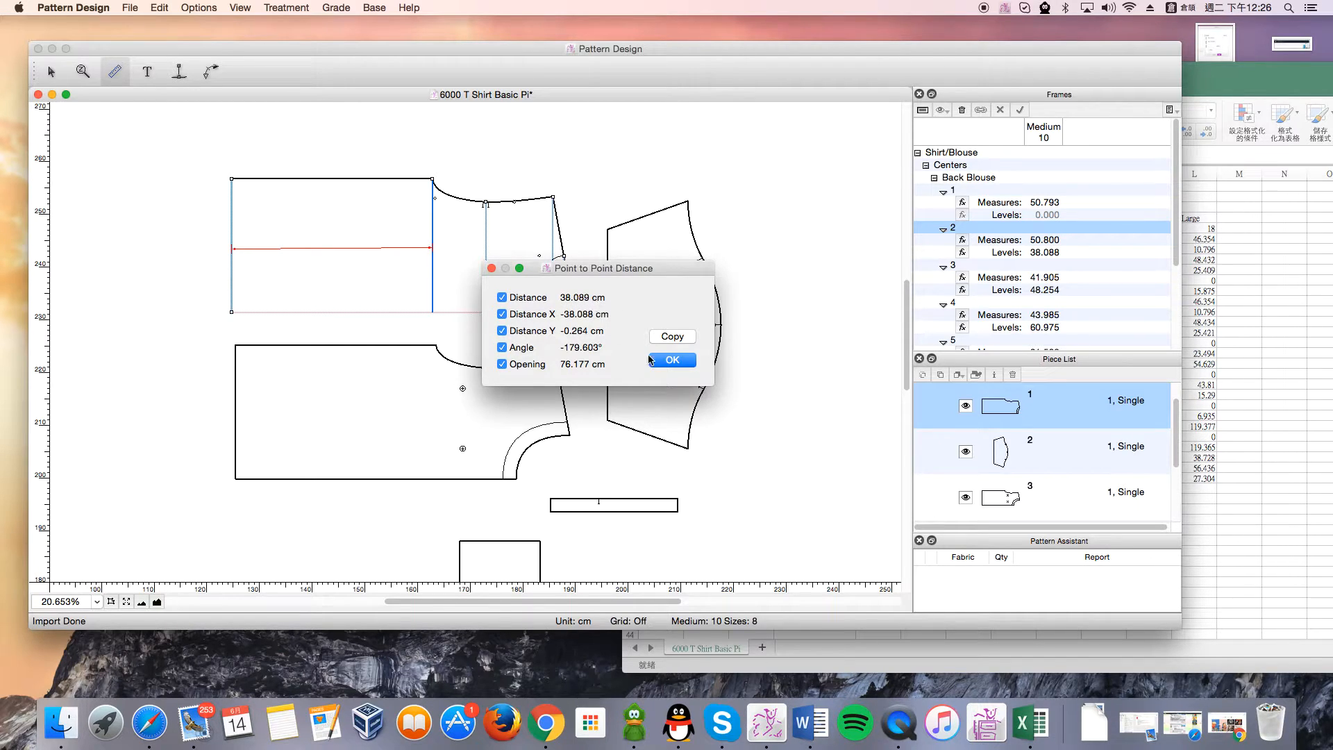
pyautogui.click(667, 360)
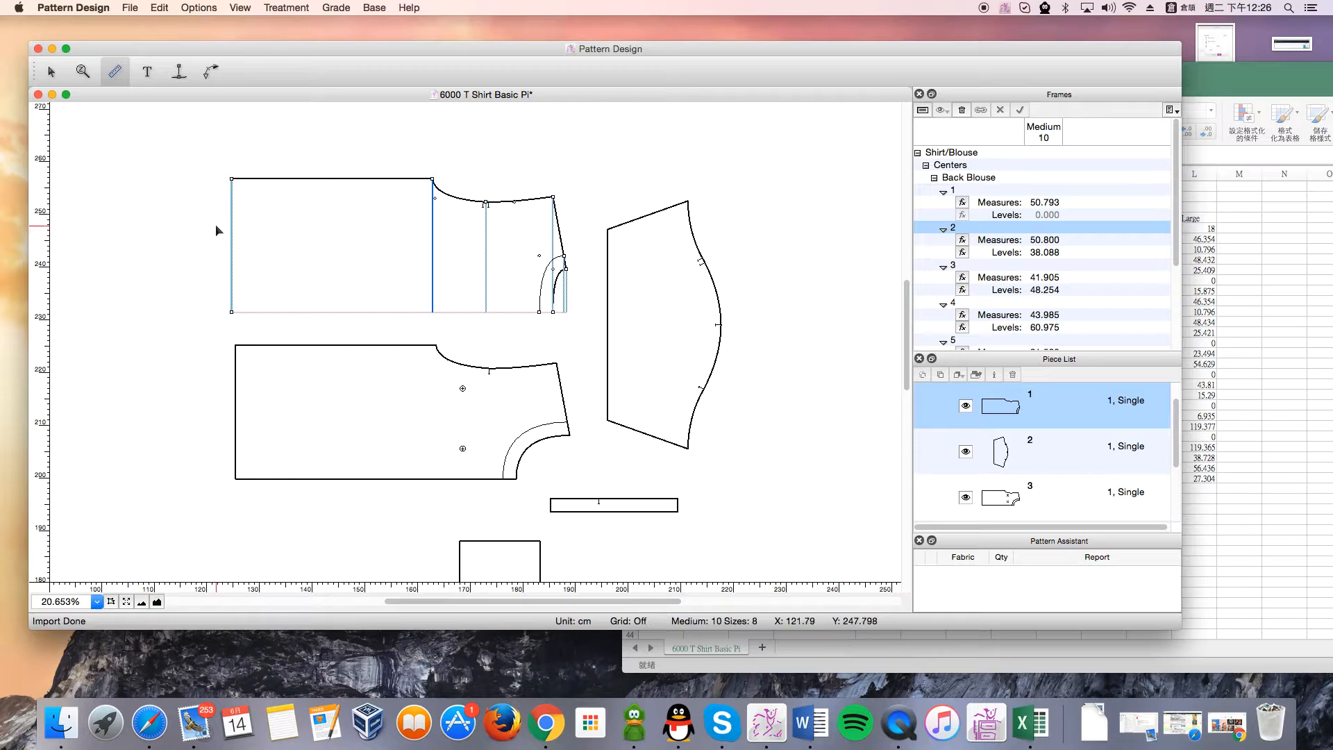
pyautogui.click(51, 72)
pyautogui.click(232, 236)
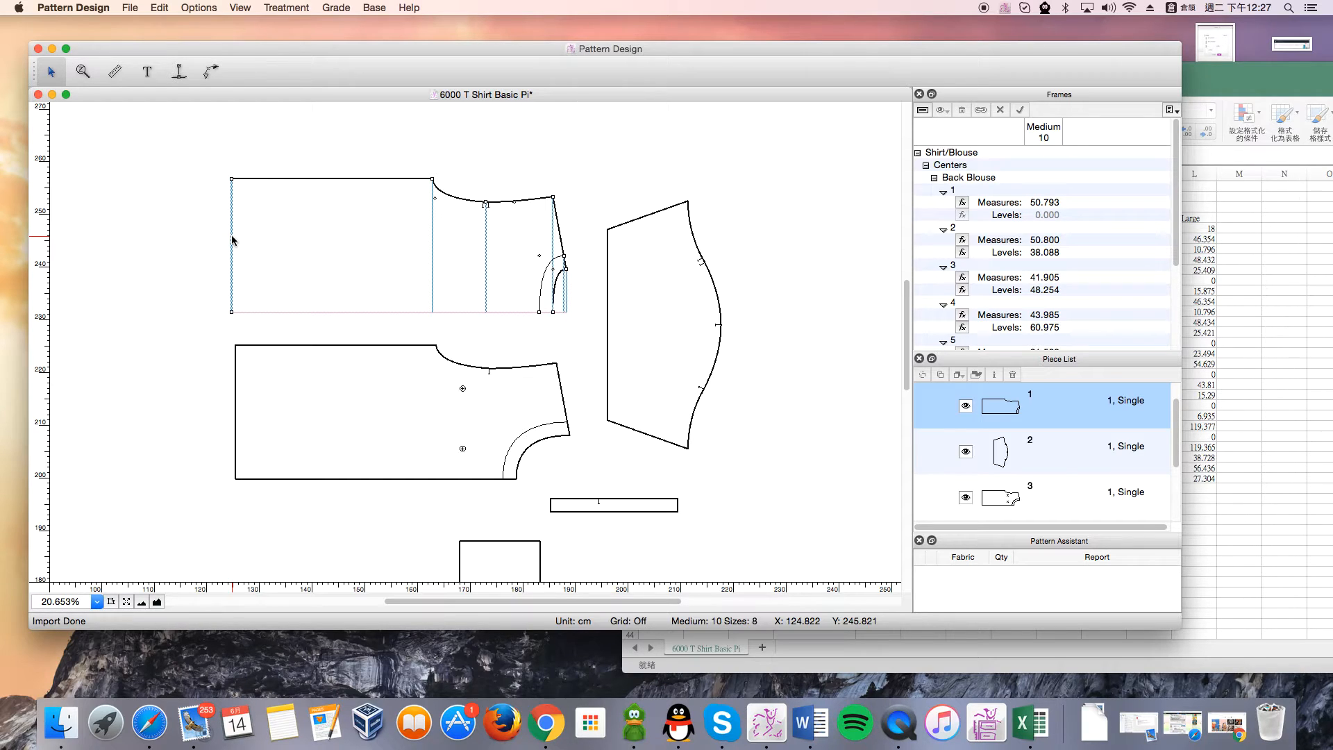
# Set the level of the Back Blouse's frame 2, at the armhole base, to 0
pyautogui.click(231, 239)
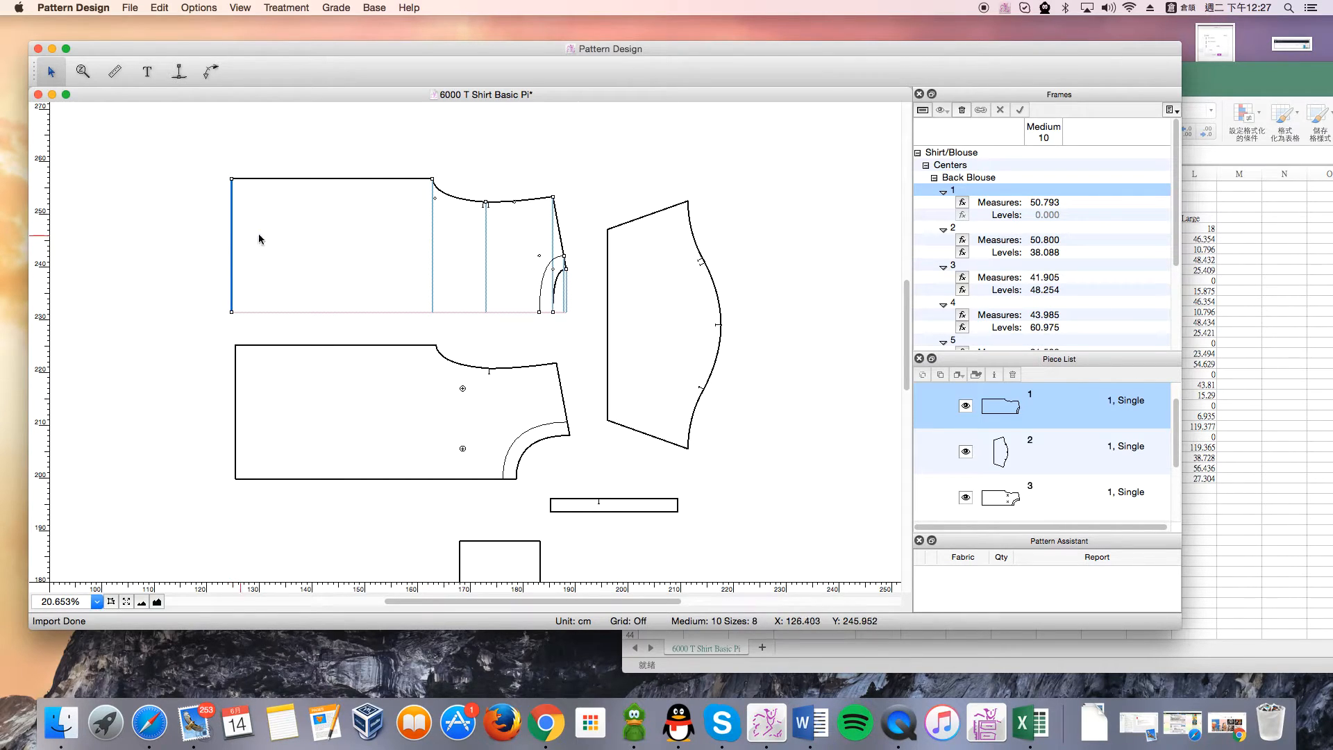
pyautogui.click(432, 235)
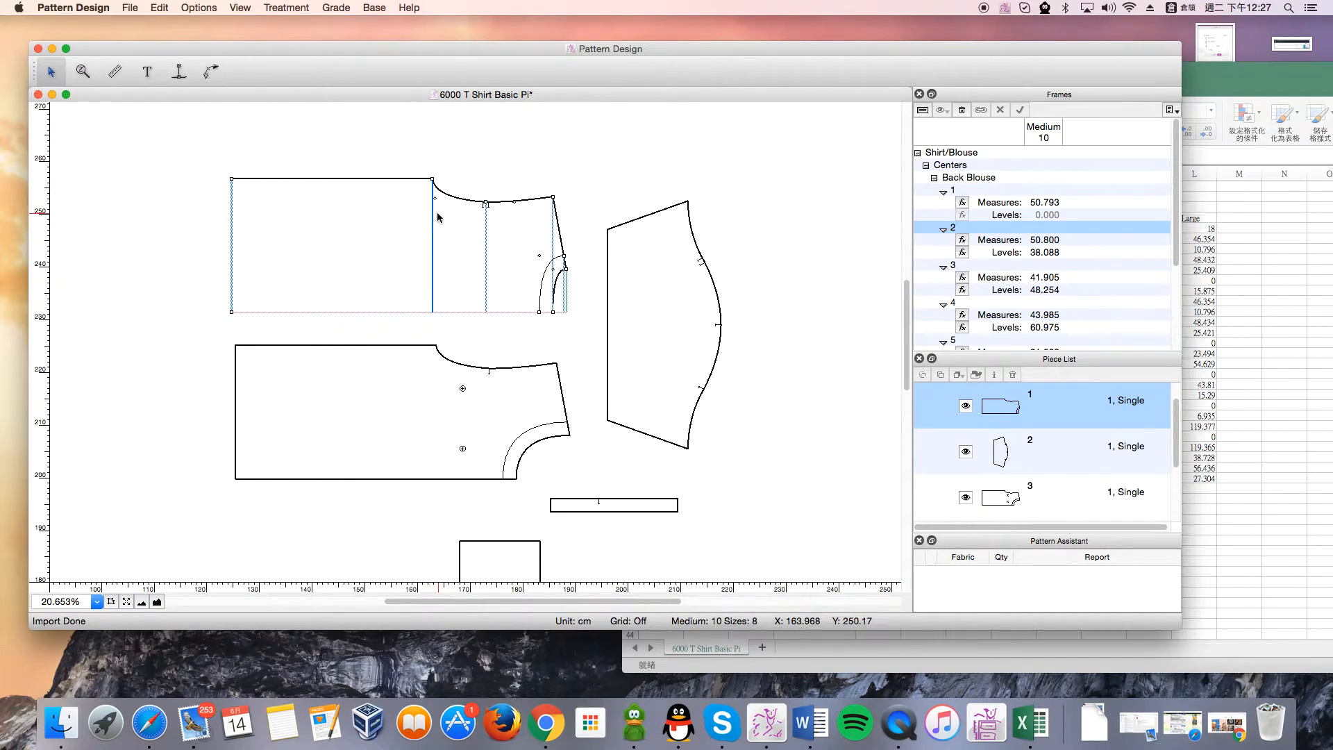
pyautogui.doubleClick(1047, 254)
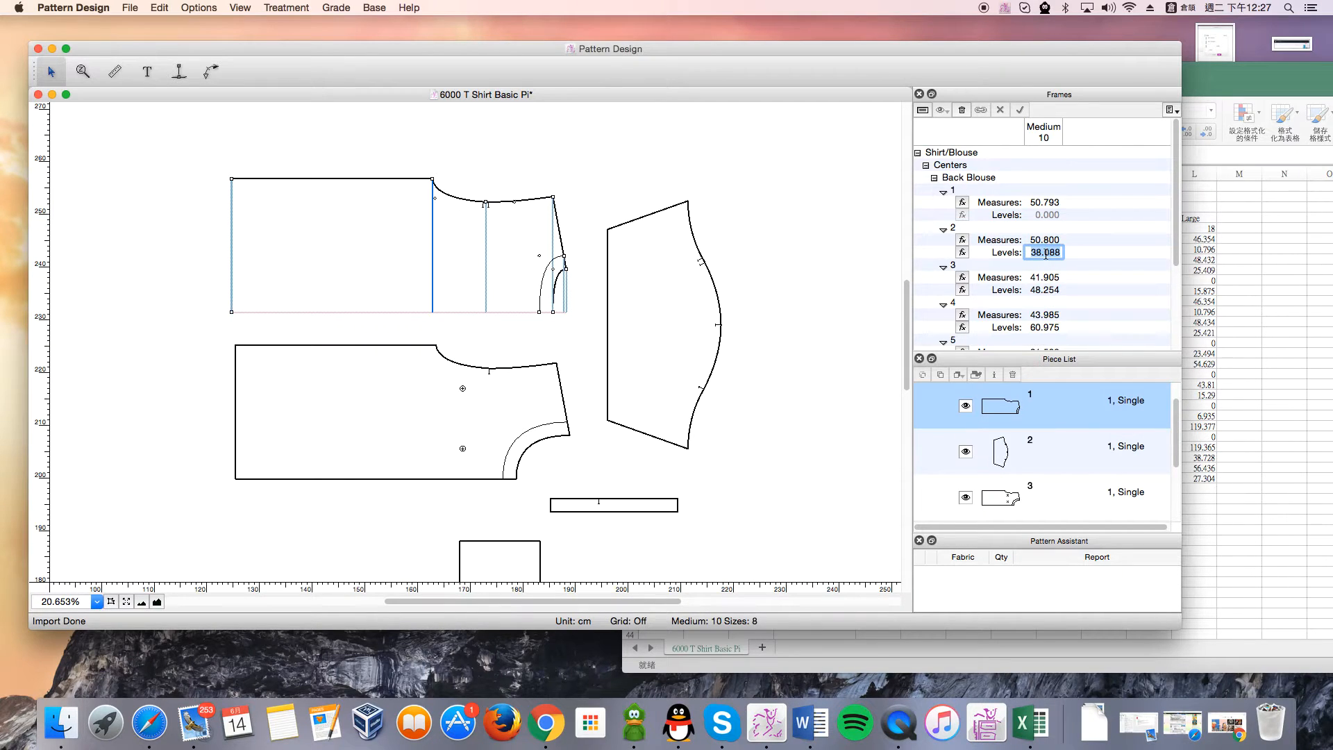
pyautogui.write('00000')
pyautogui.press('Return')
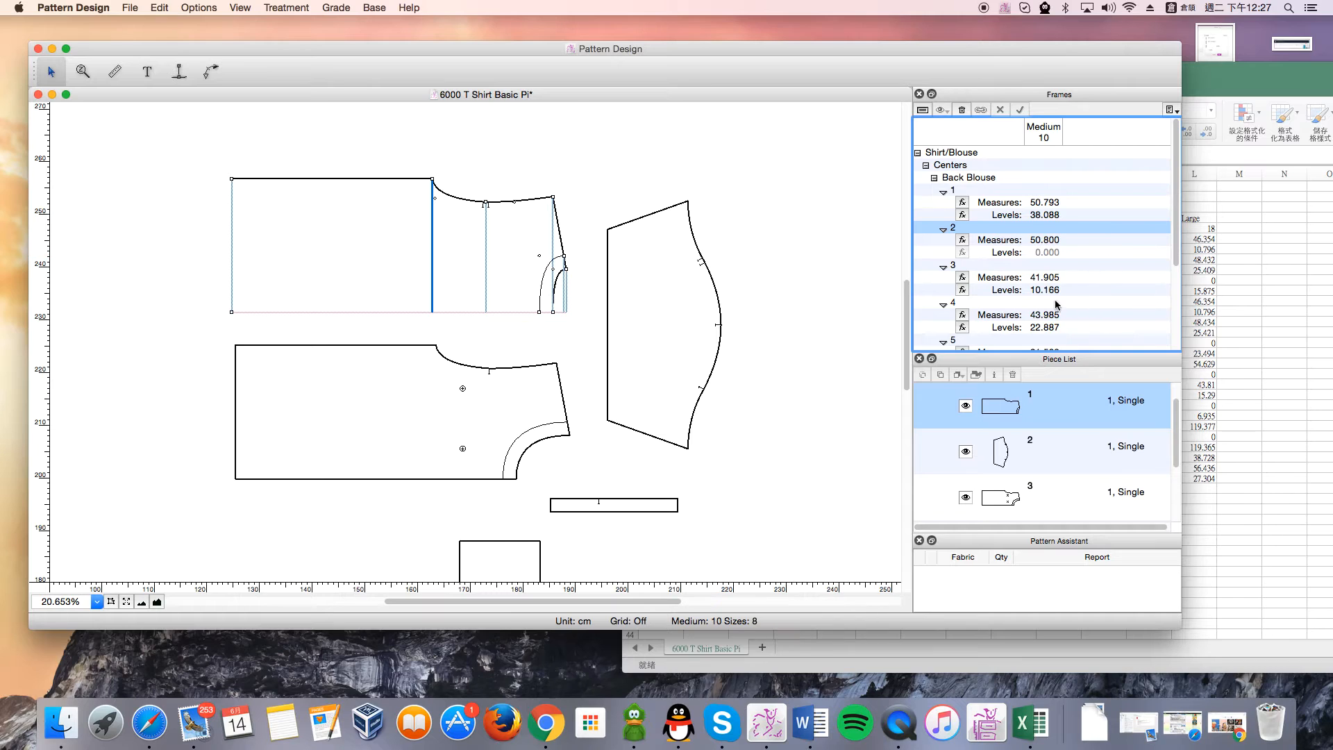
# Delete frame 5, the short frame near the neckline, from the upper body piece
pyautogui.scroll(-3, 1072, 290)
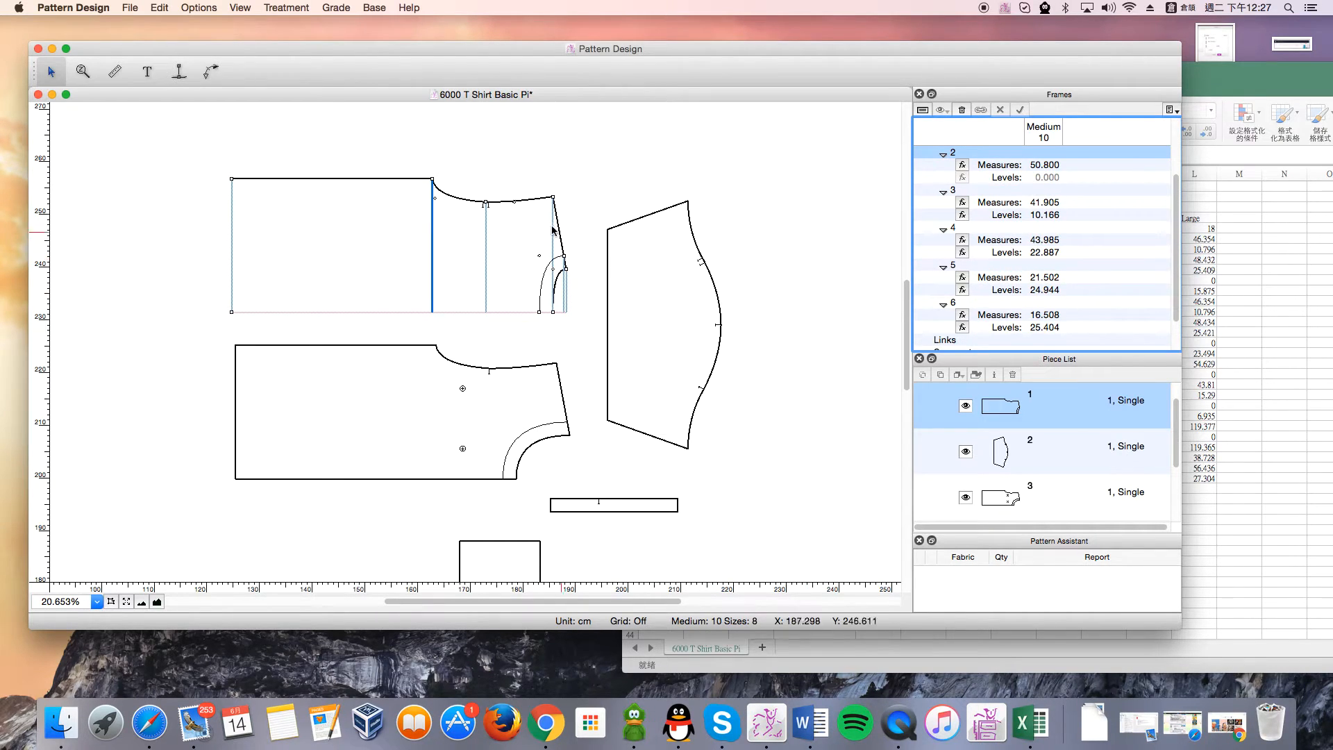
pyautogui.click(487, 250)
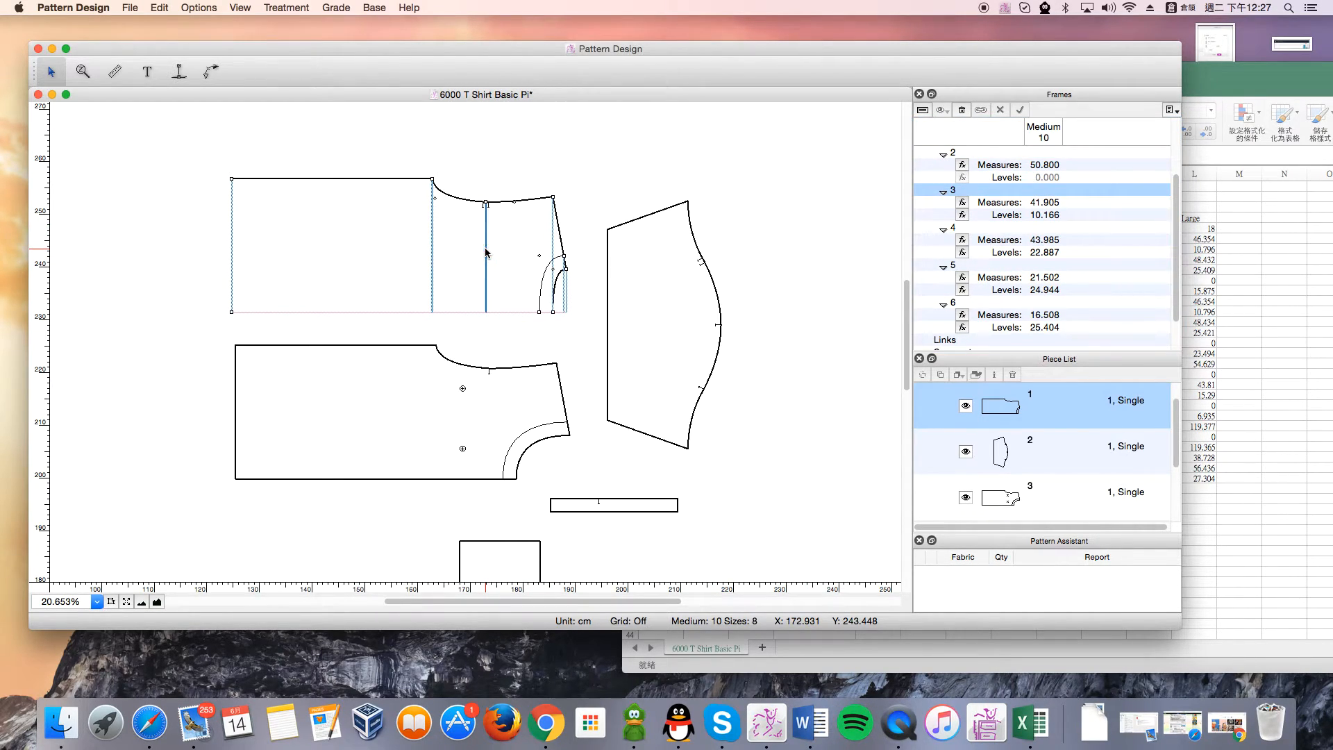
pyautogui.click(565, 285)
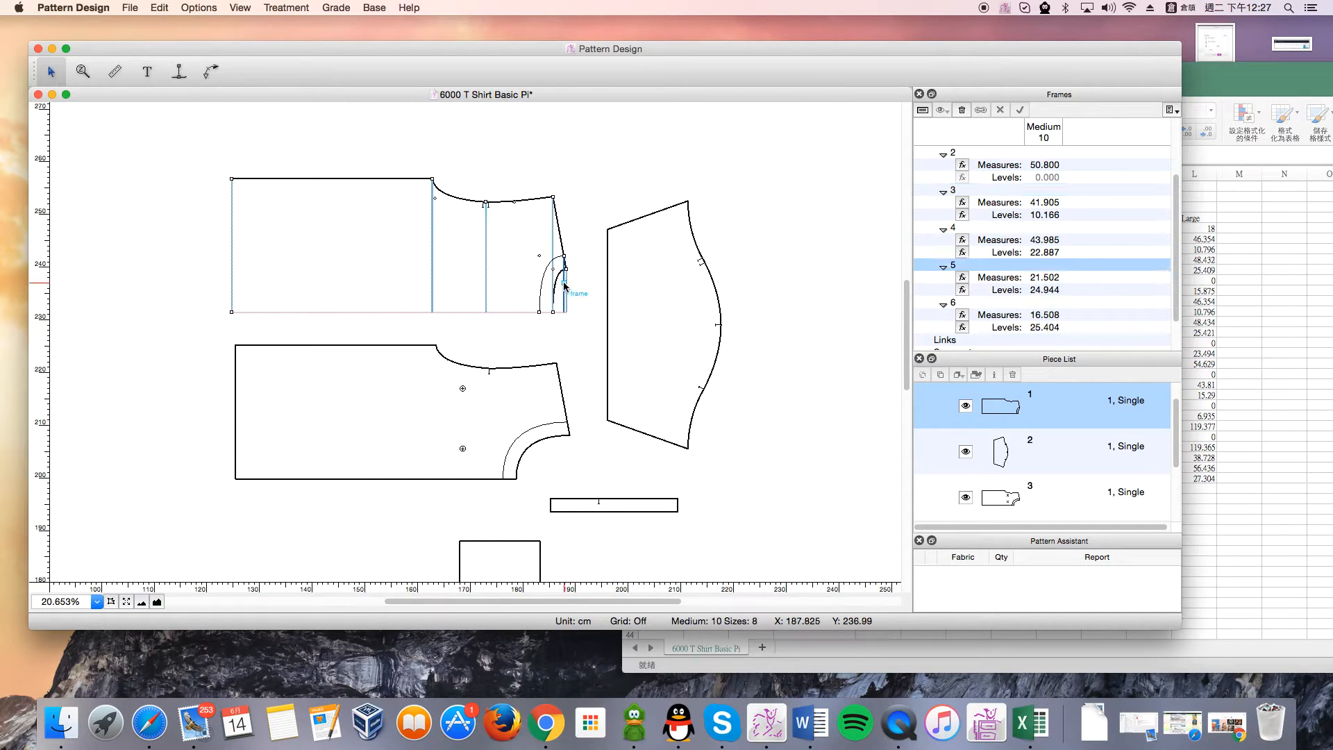
pyautogui.press('Delete')
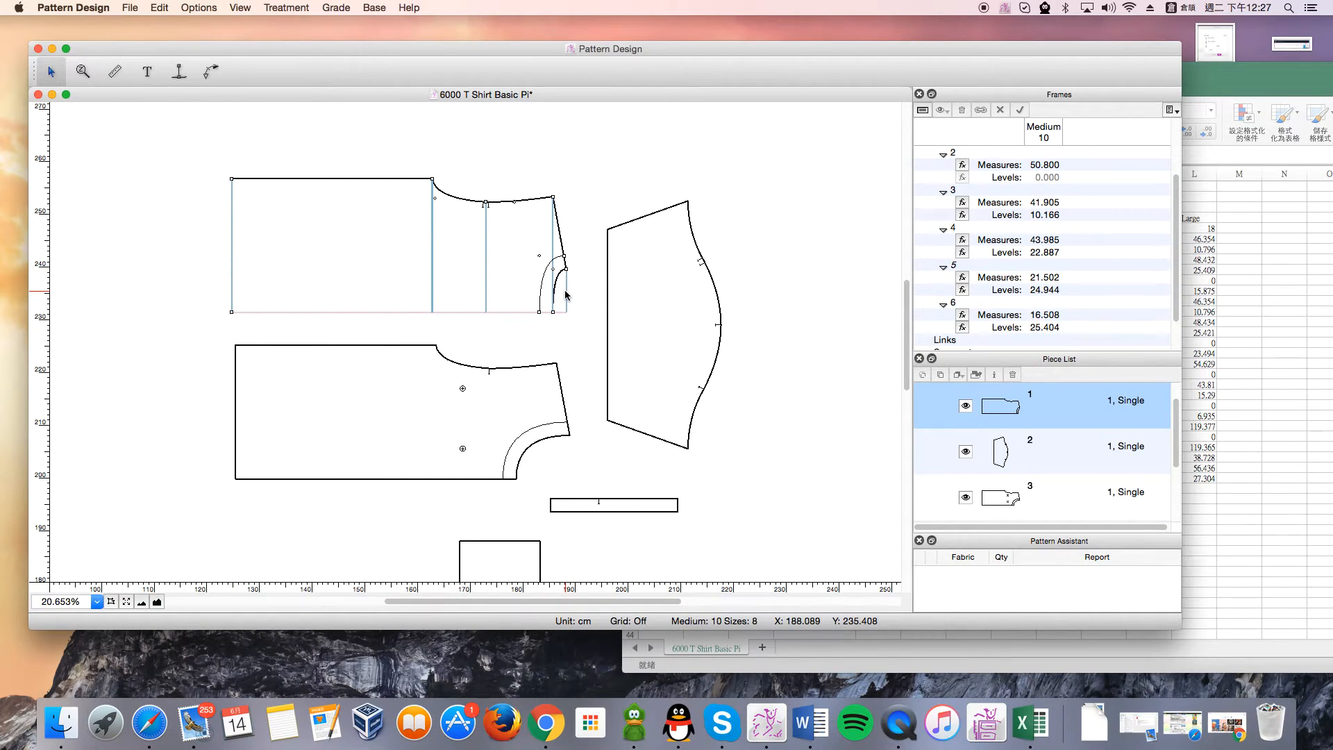
# Rename the Back Blouse's frame 1, at the hem edge, as Hem Front
pyautogui.scroll(3, 1021, 256)
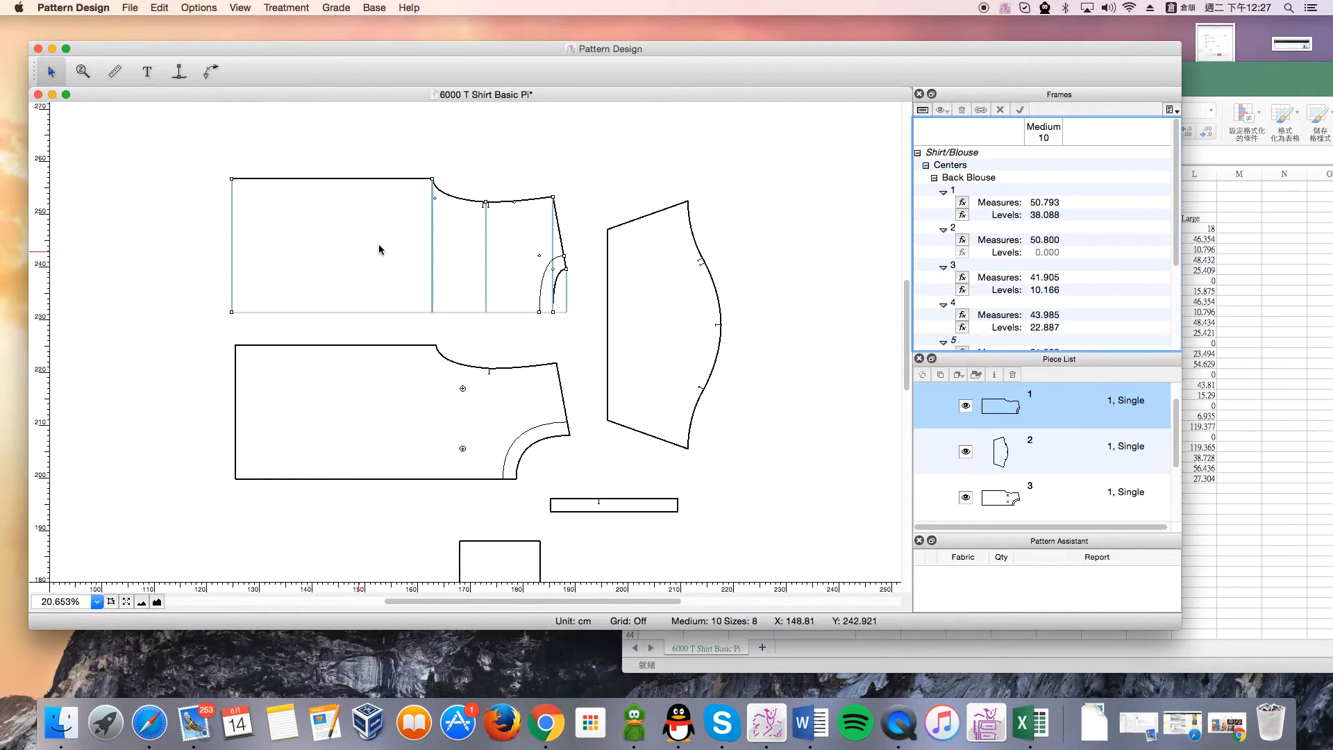
pyautogui.click(957, 194)
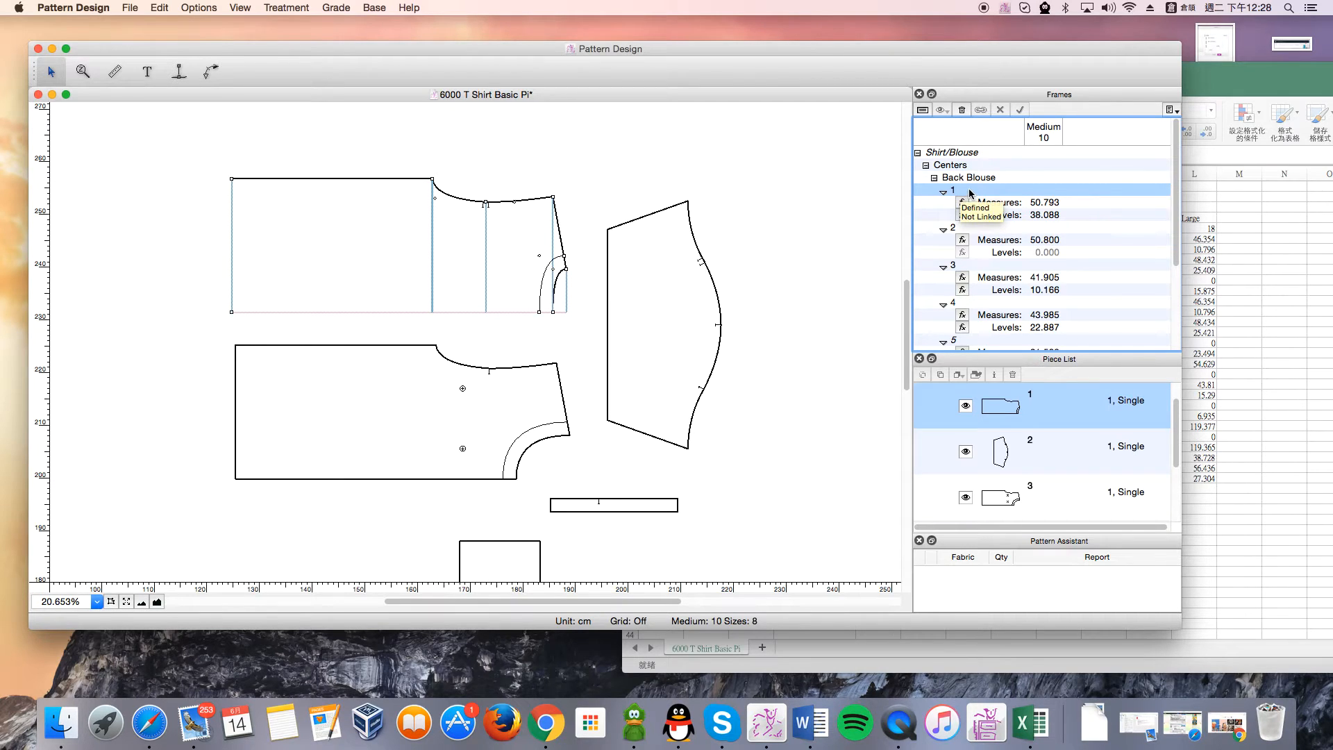
pyautogui.click(233, 226)
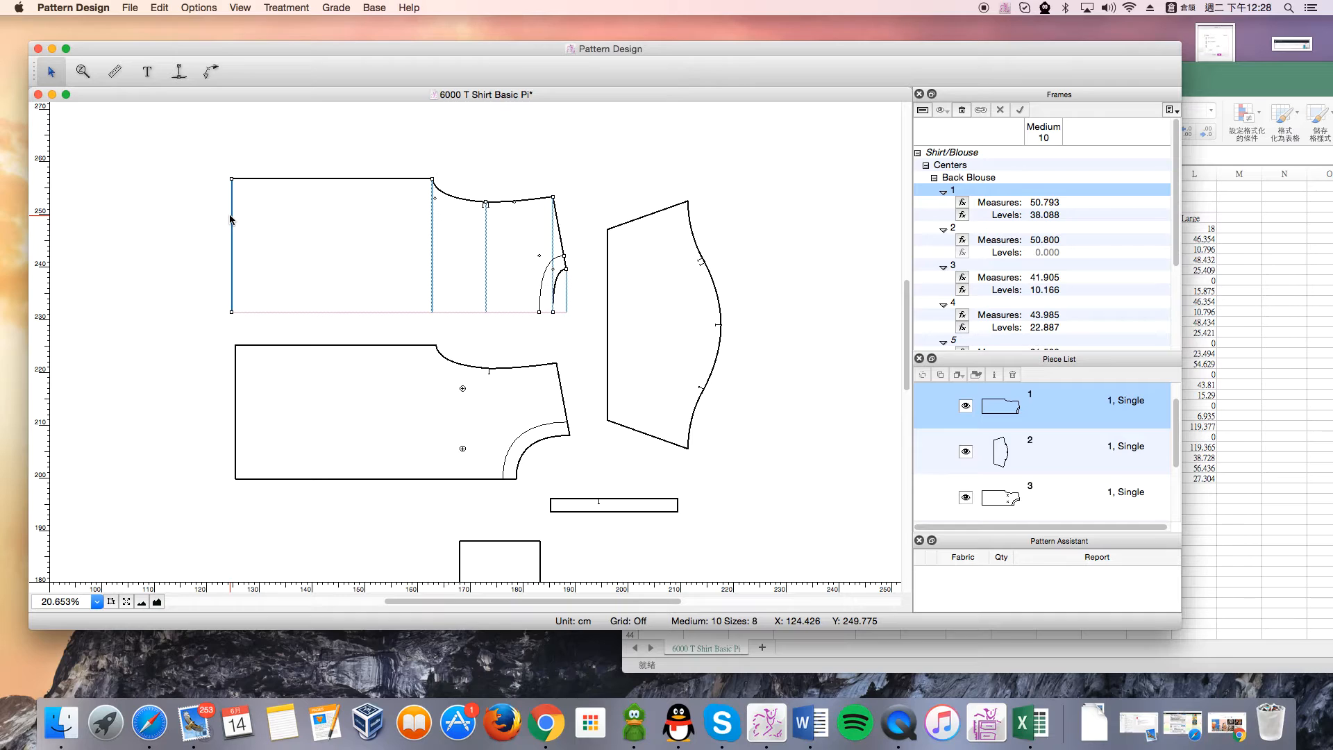
pyautogui.doubleClick(993, 192)
pyautogui.write('Hem Front')
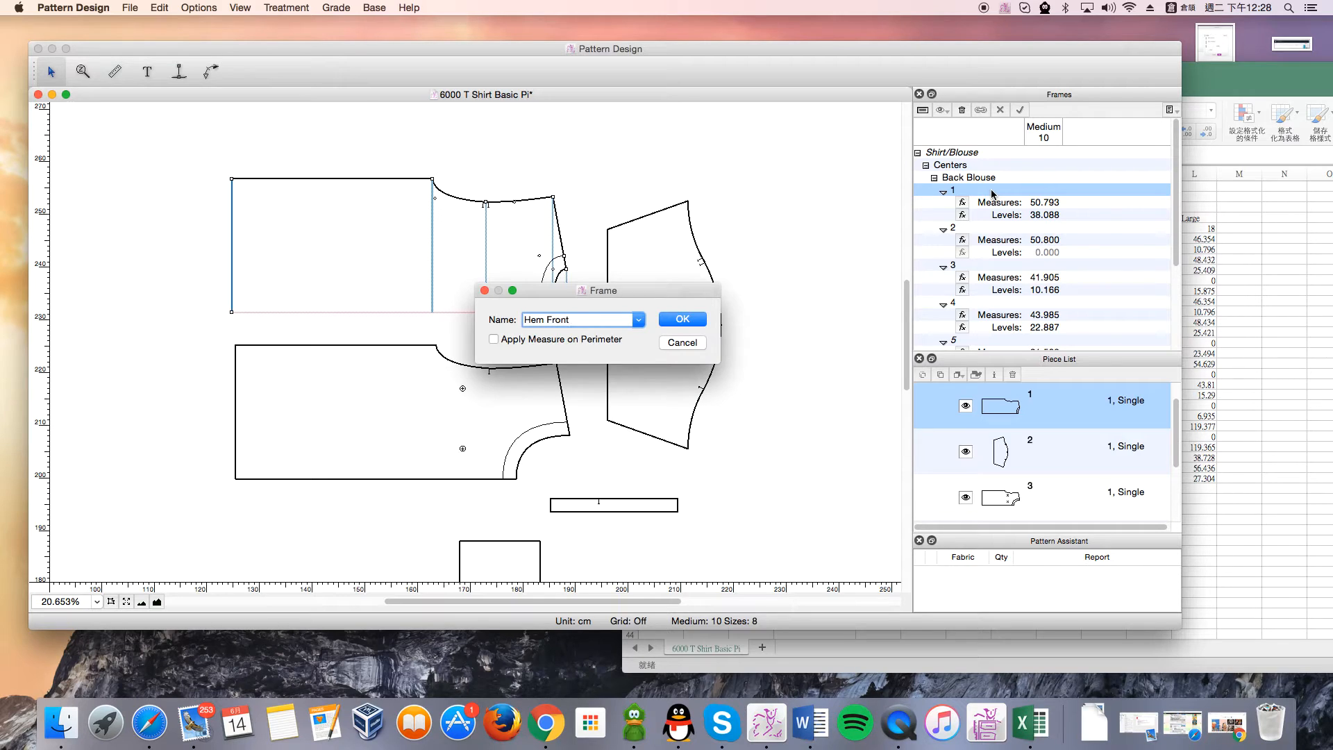
pyautogui.click(698, 319)
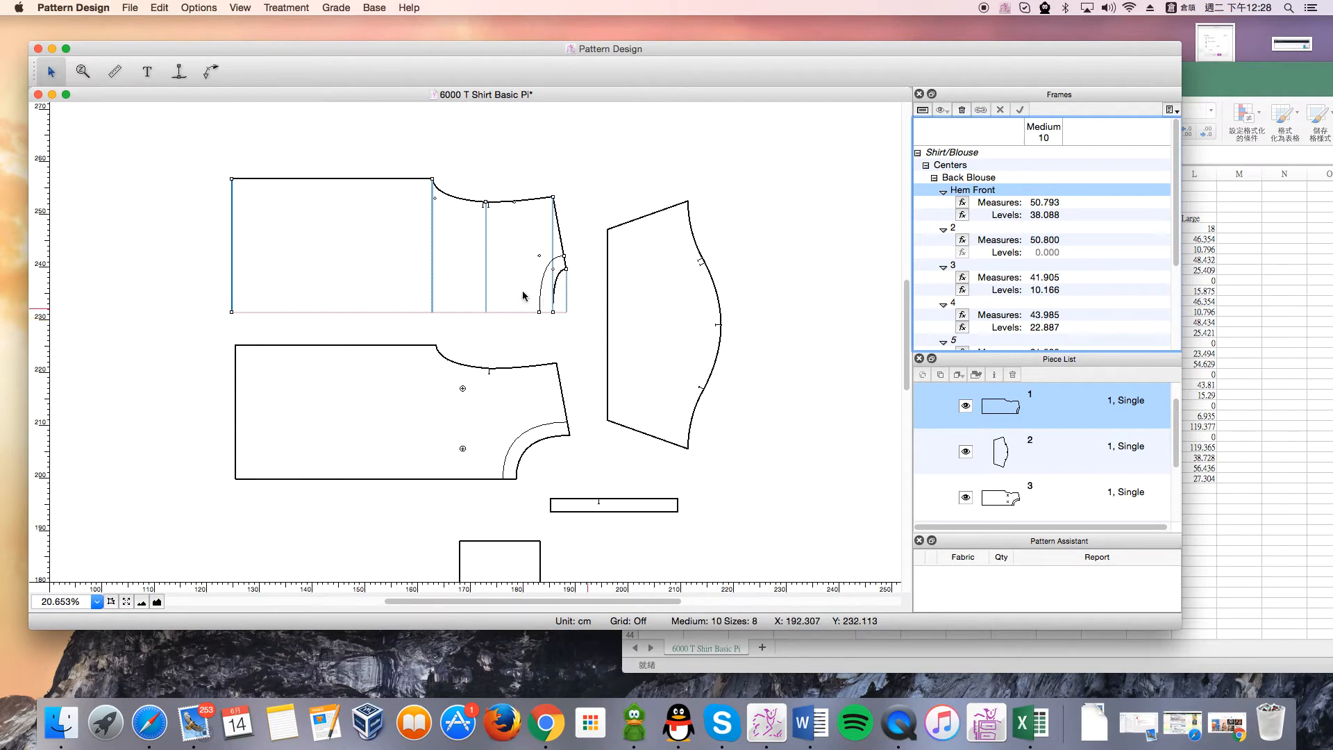
# Rename the Back Blouse's frame 2, at the armhole base, as Bust Front
pyautogui.click(433, 264)
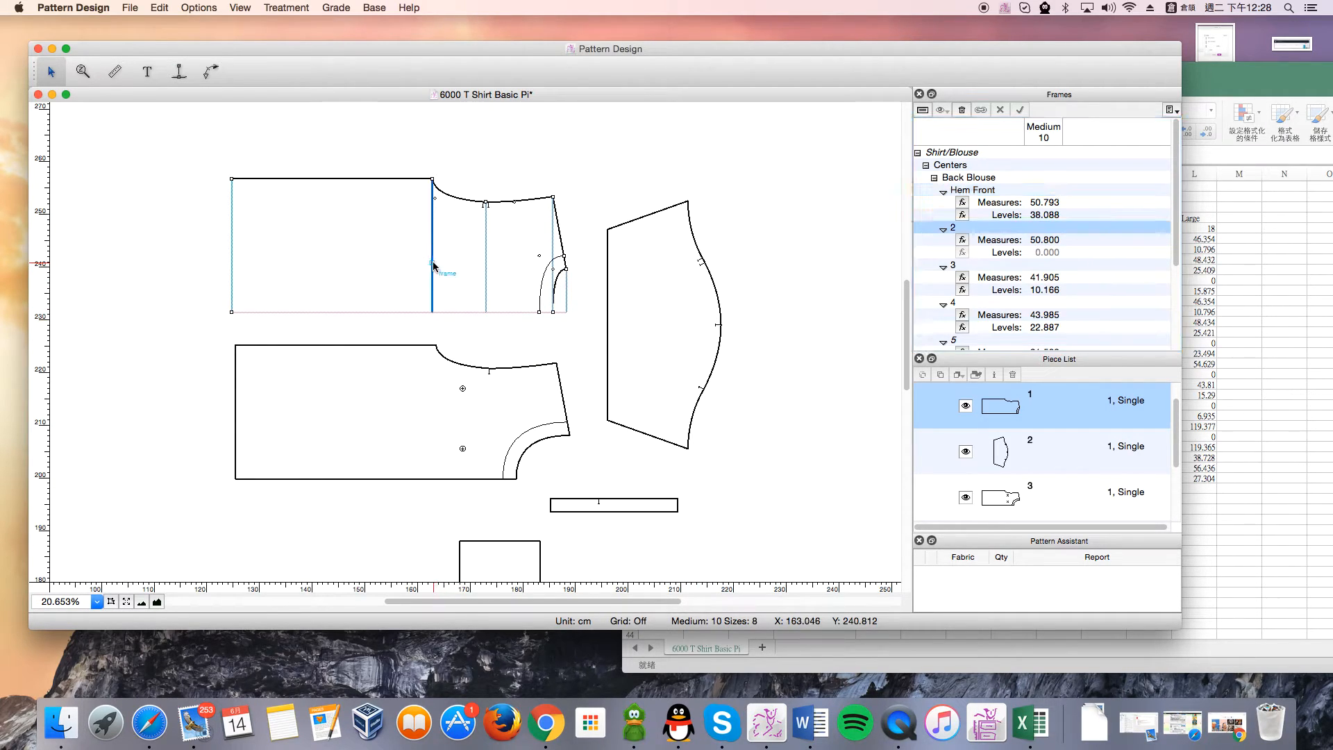
pyautogui.doubleClick(1060, 233)
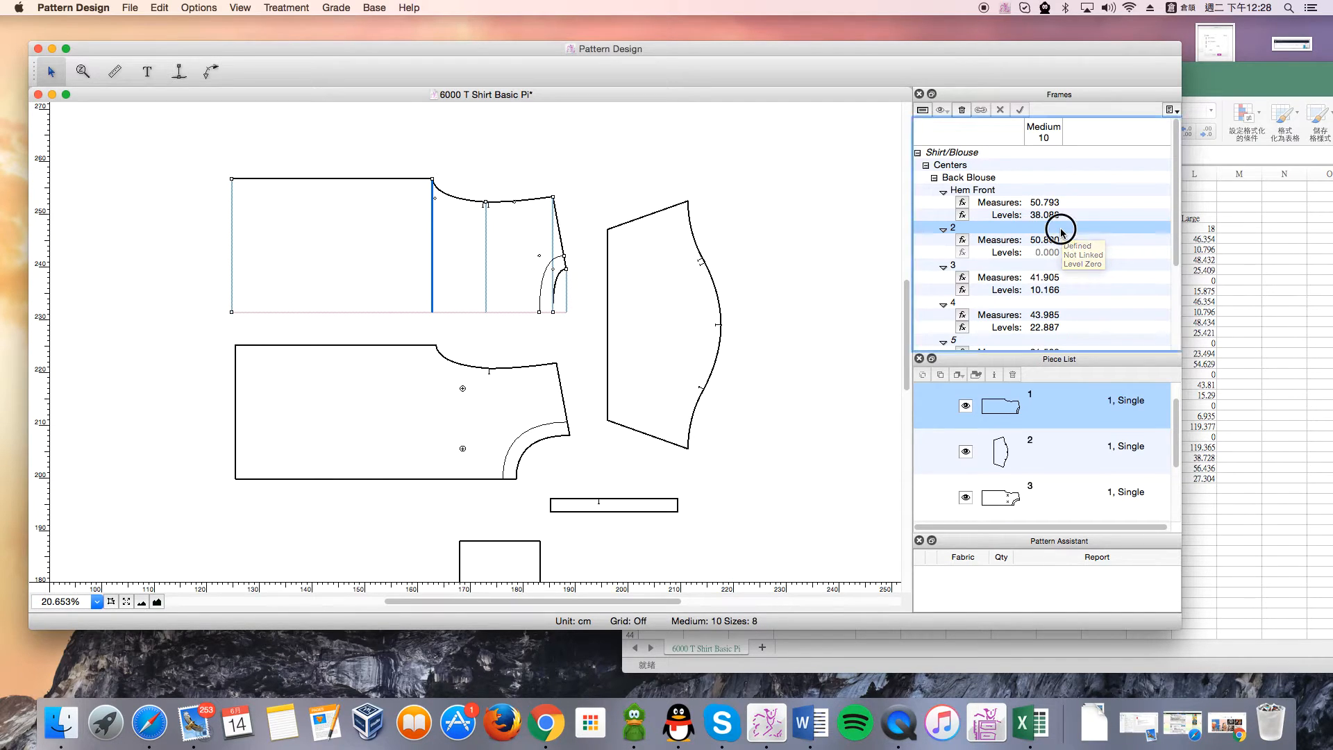
pyautogui.write('Bust Front')
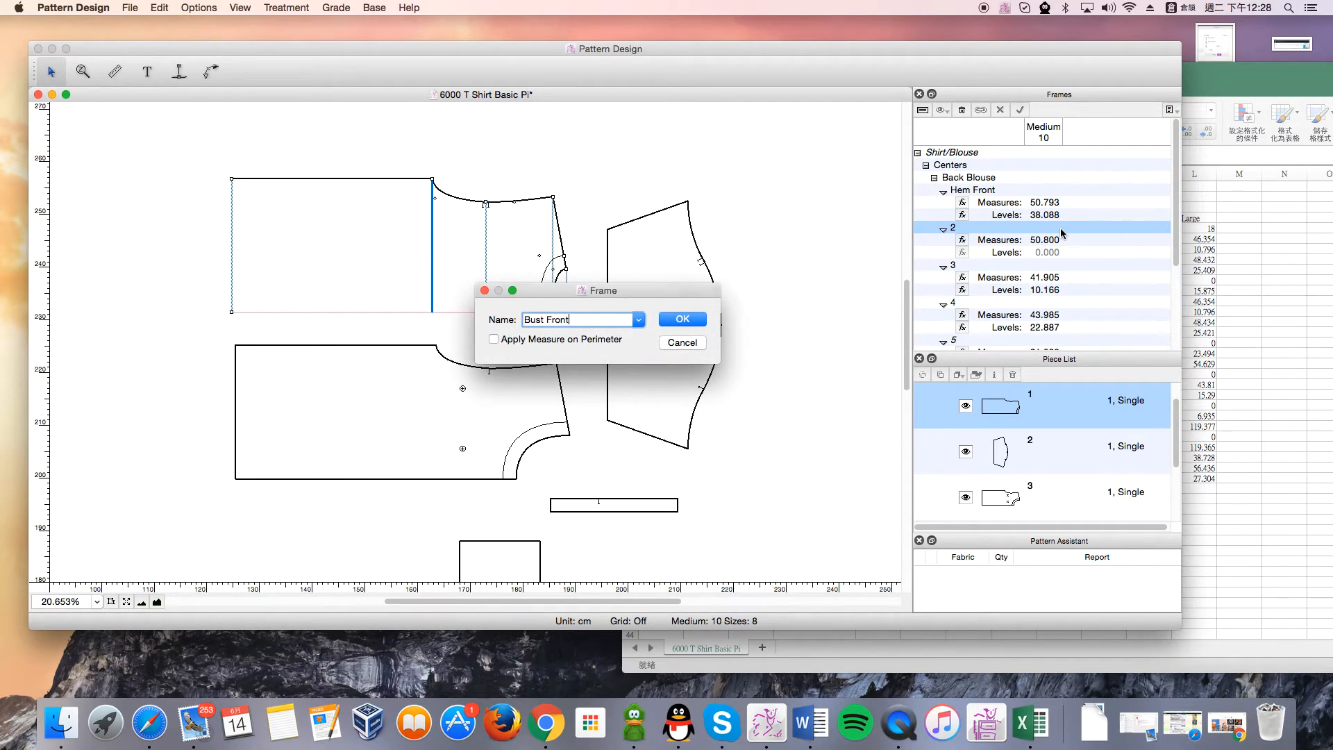
pyautogui.click(640, 324)
pyautogui.click(640, 325)
pyautogui.click(673, 321)
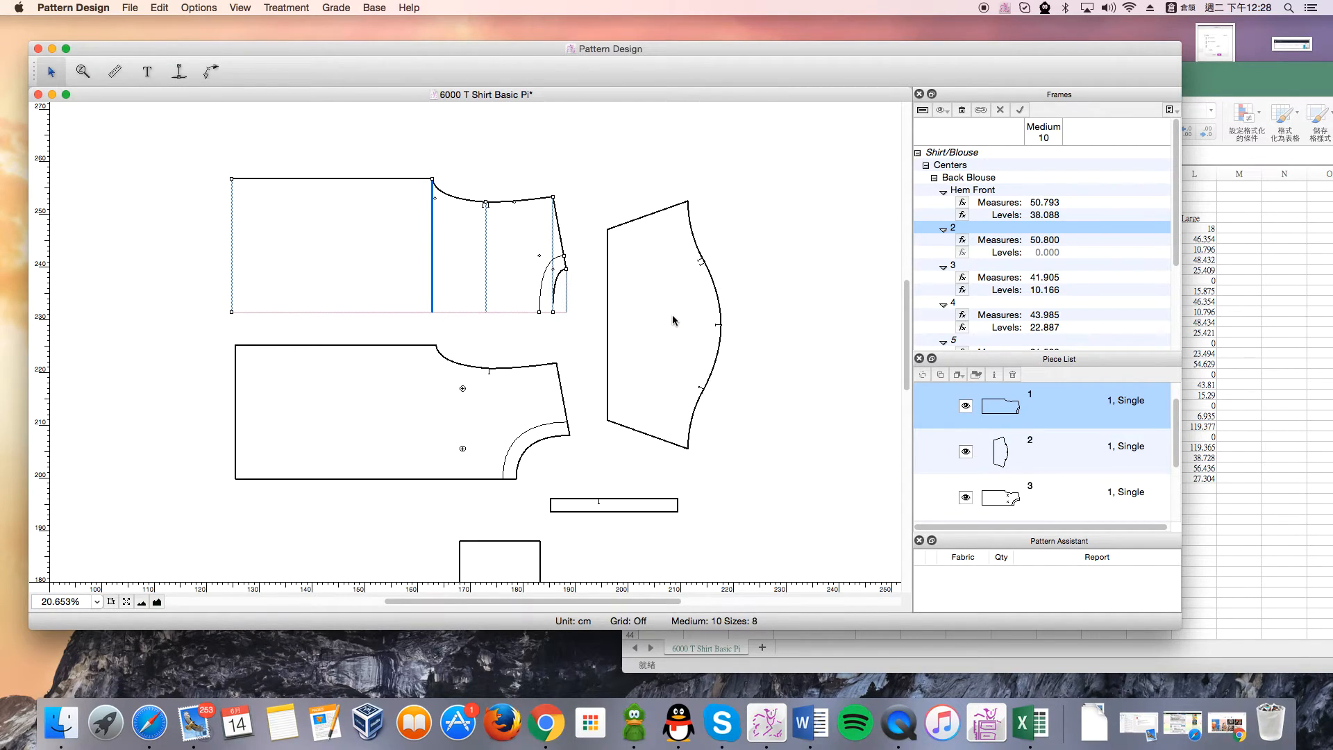
# Add the name Across Front to the Frame Name List
pyautogui.click(1173, 110)
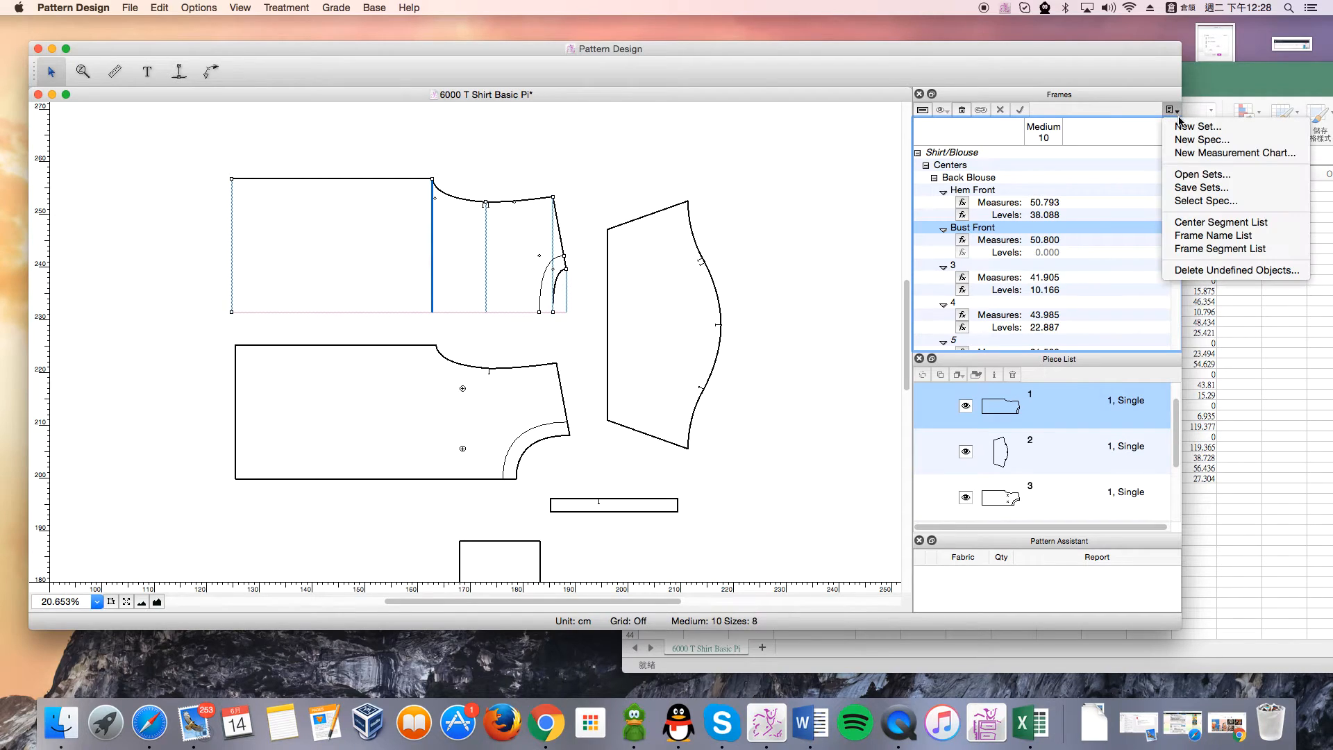
pyautogui.click(1214, 236)
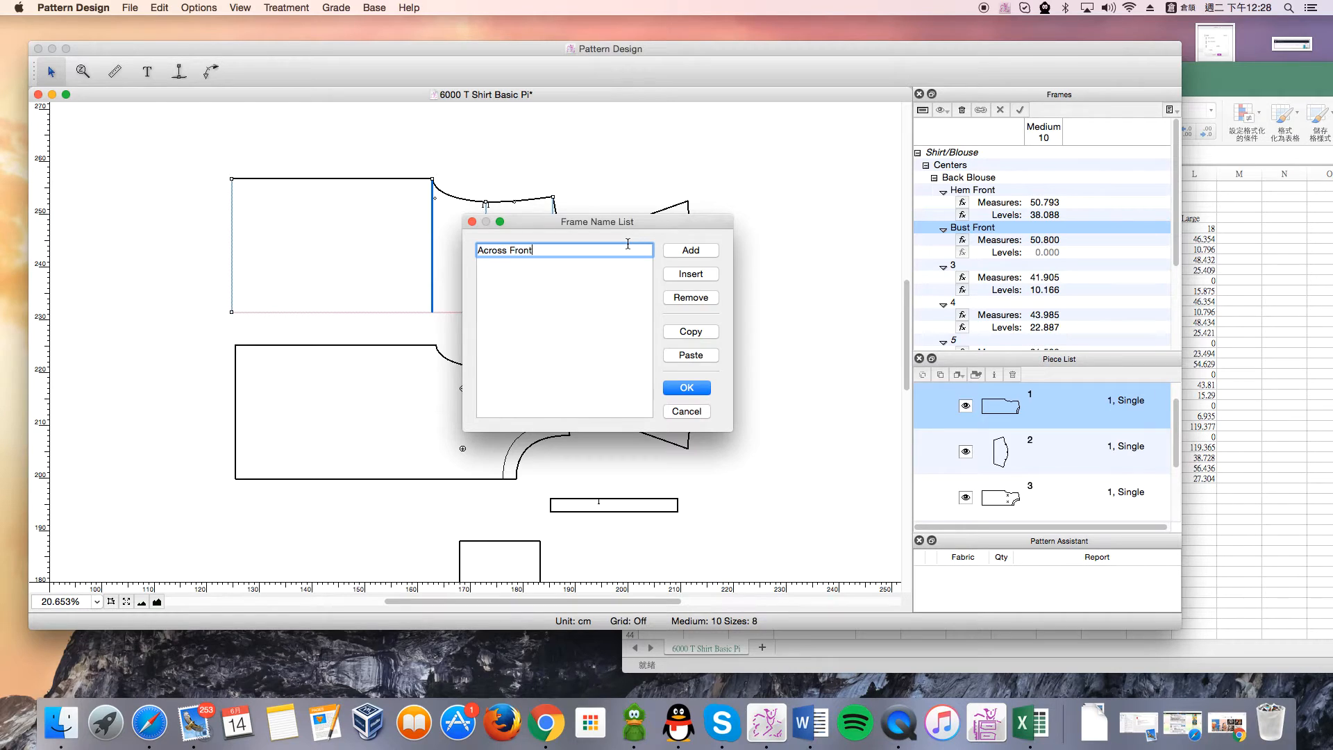
pyautogui.click(686, 387)
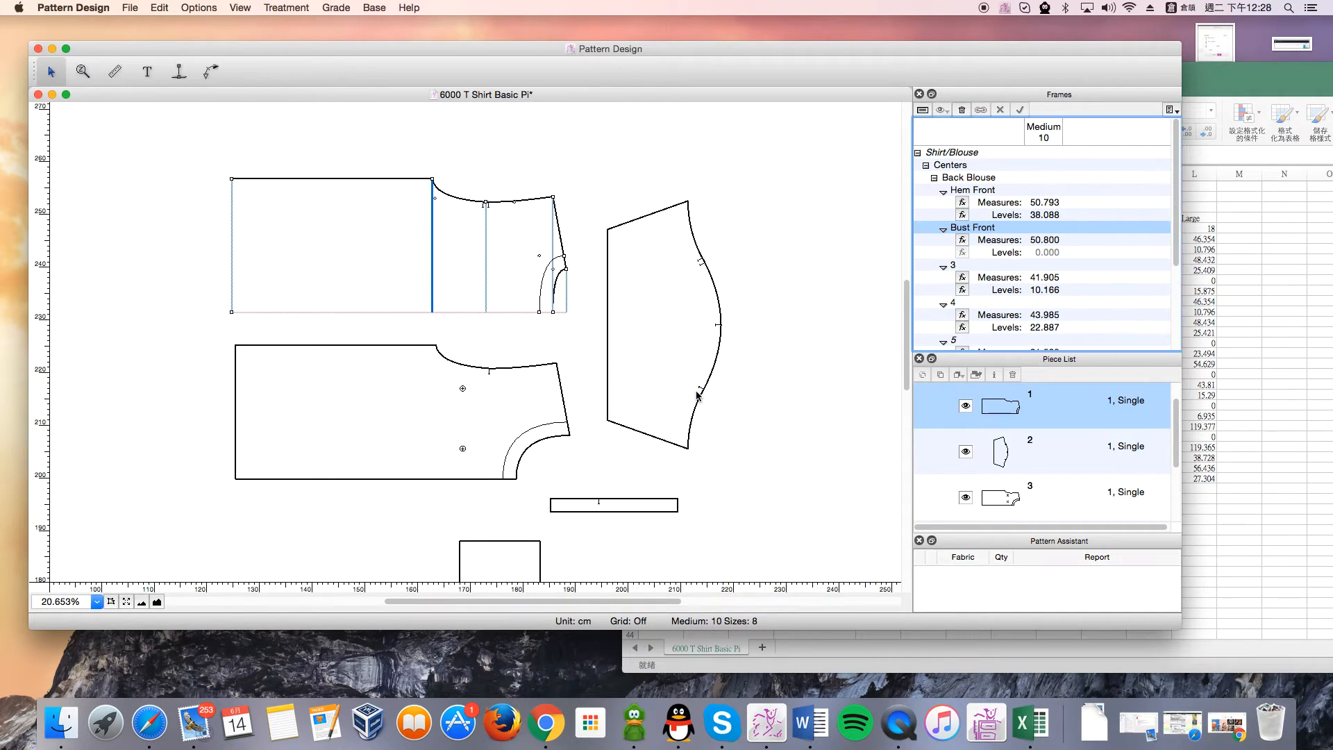
# Rename frame 3, across the middle of the armhole, with the listed name Across Front
pyautogui.click(487, 271)
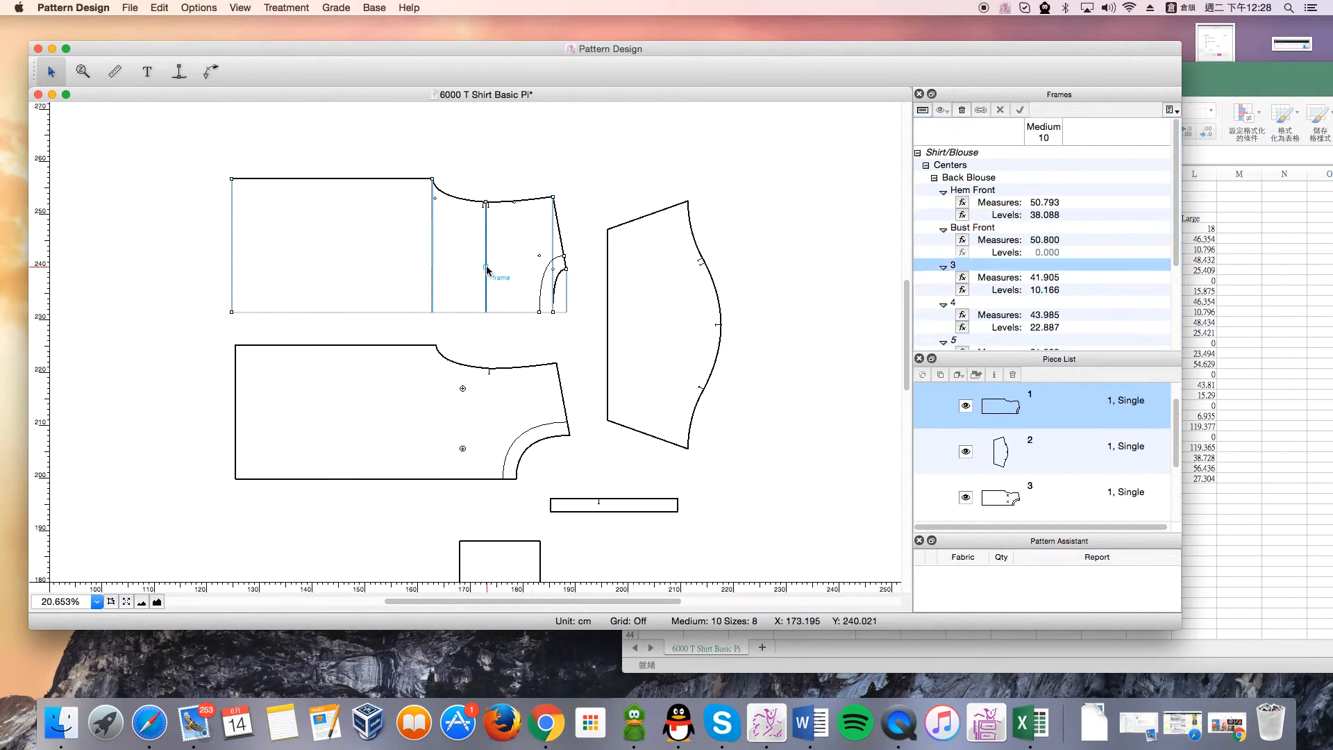
pyautogui.doubleClick(983, 268)
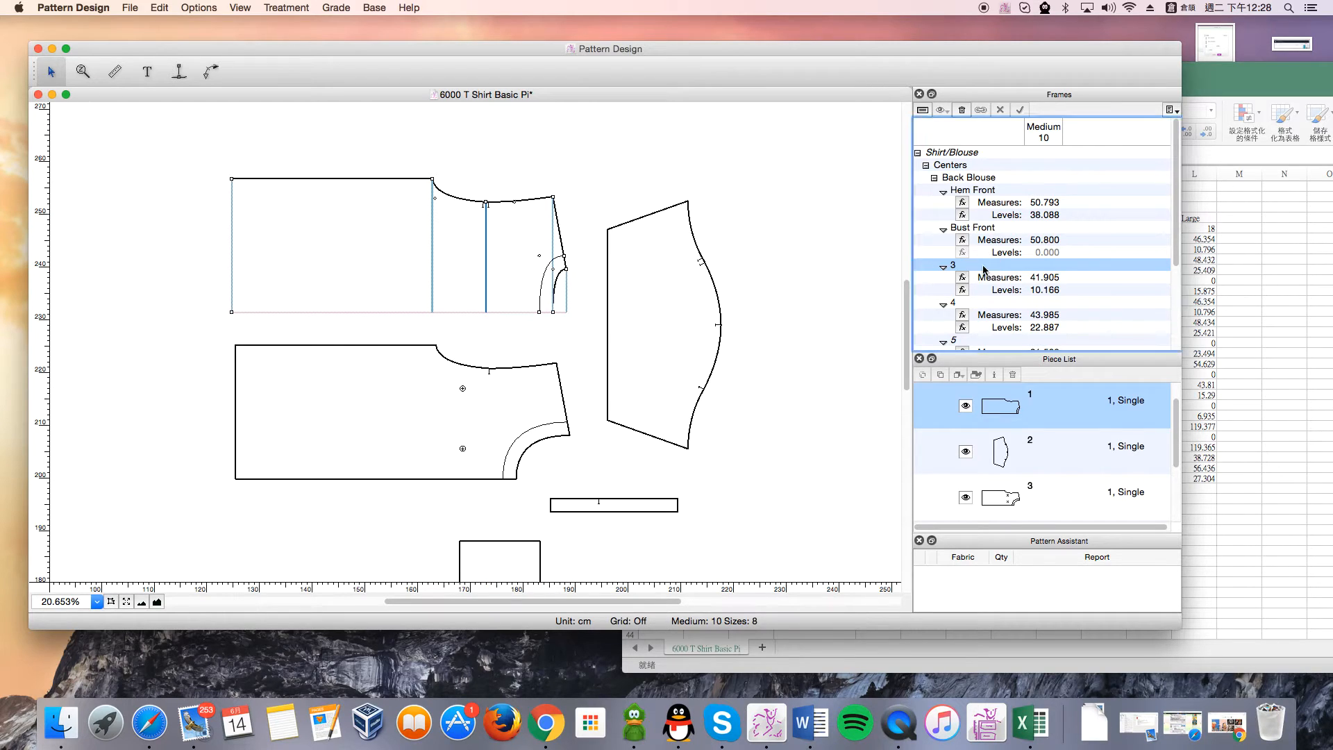
pyautogui.click(638, 319)
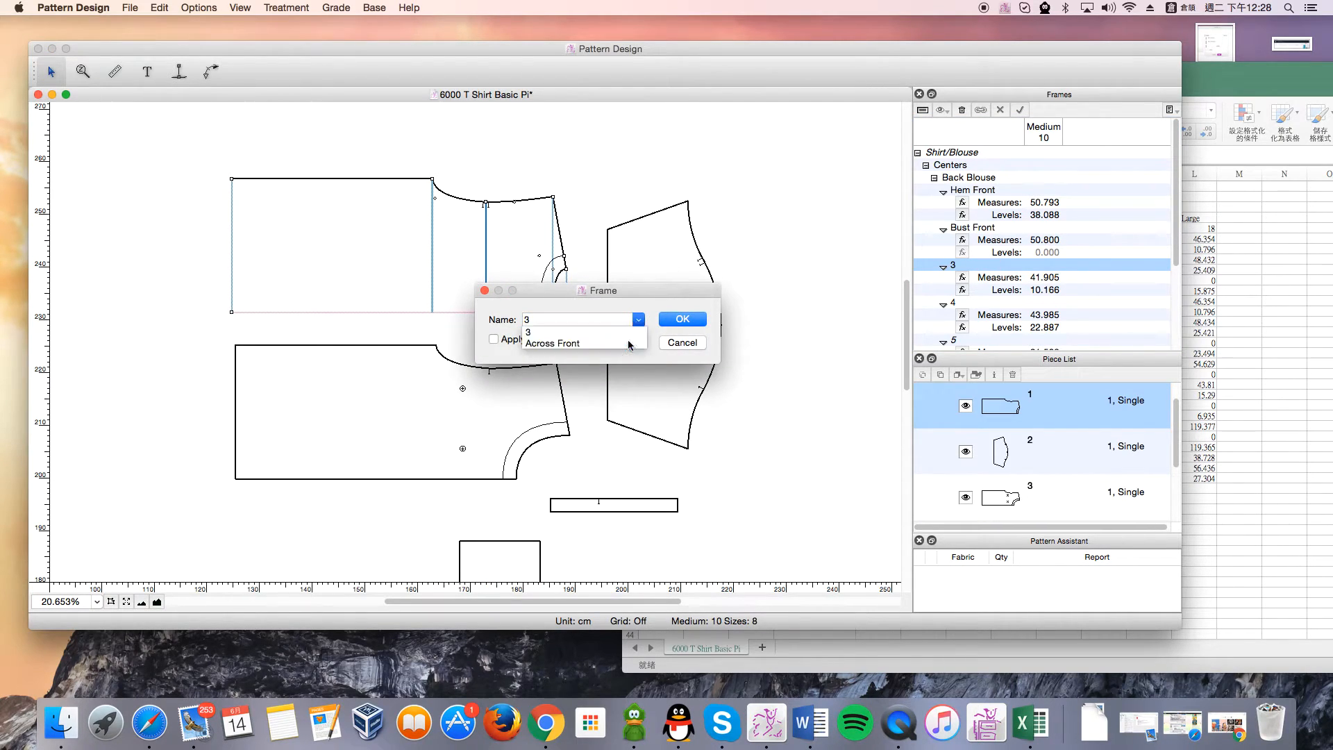
pyautogui.click(632, 345)
pyautogui.click(682, 319)
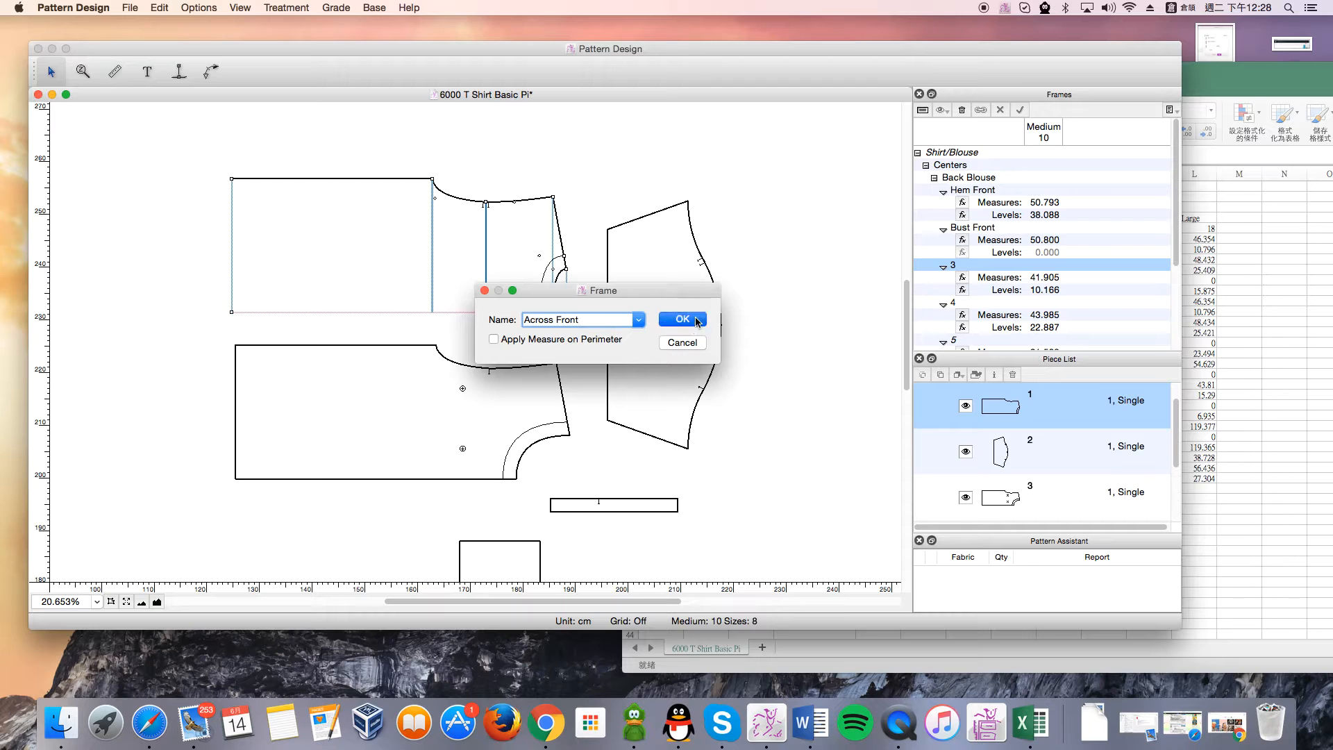
# Rename frame 4, at the shoulder tip of the upper body piece, as shoulder front
pyautogui.click(556, 253)
pyautogui.click(555, 248)
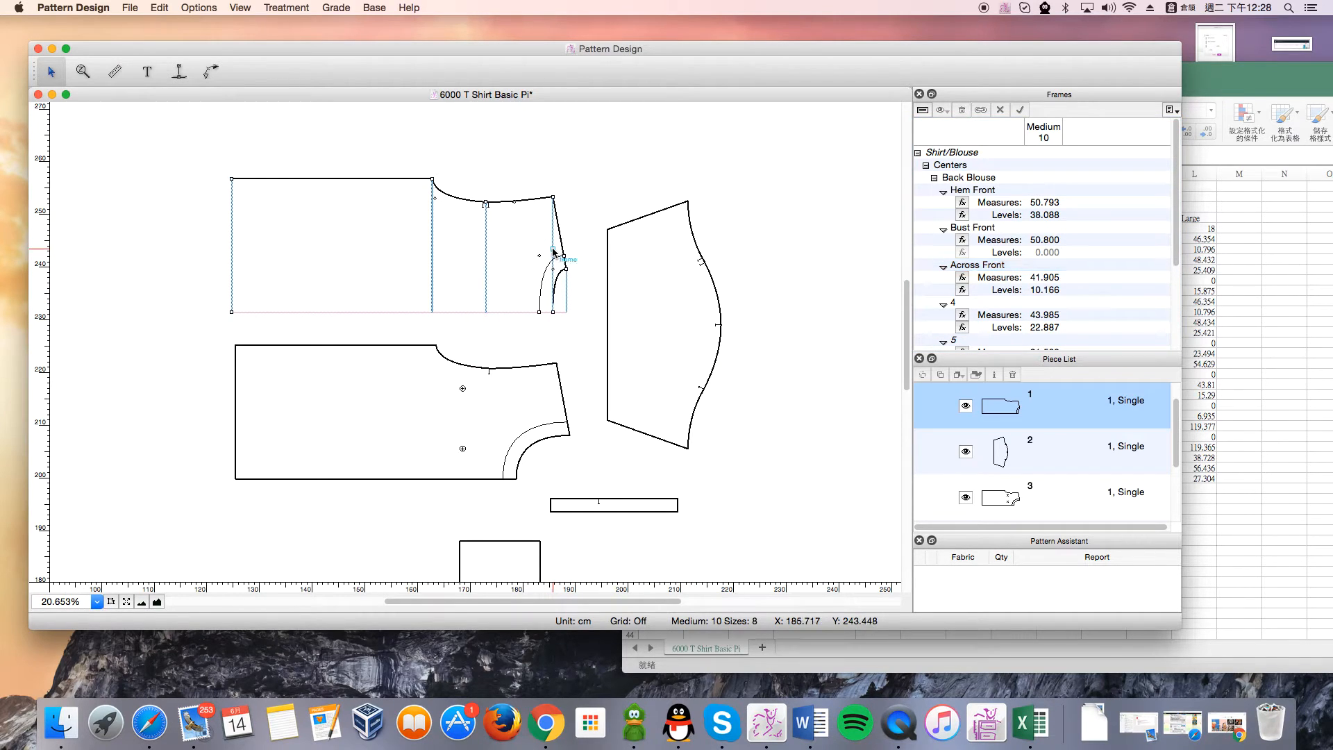
pyautogui.click(1013, 305)
pyautogui.doubleClick(1013, 304)
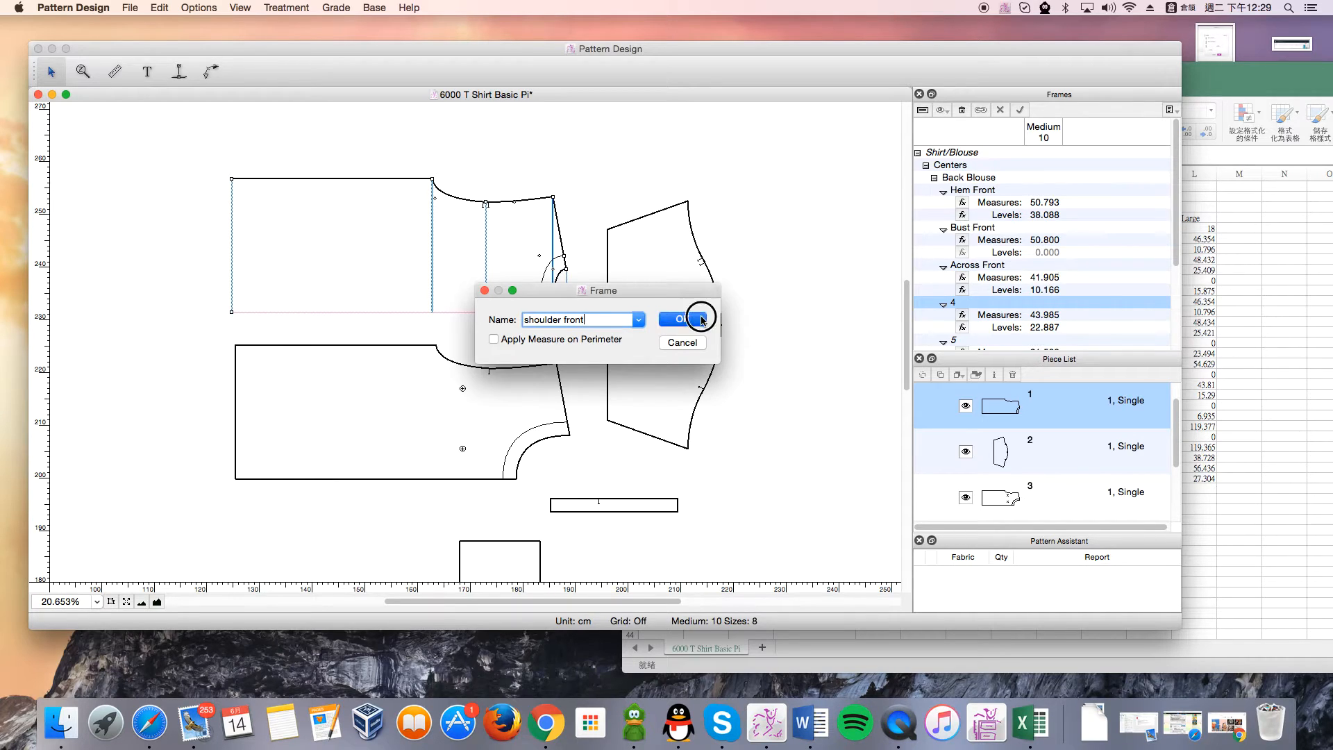
pyautogui.click(679, 318)
# Rename frame 6, at the neckline end, as Neckline back and apply its measure on the perimeter
pyautogui.click(454, 293)
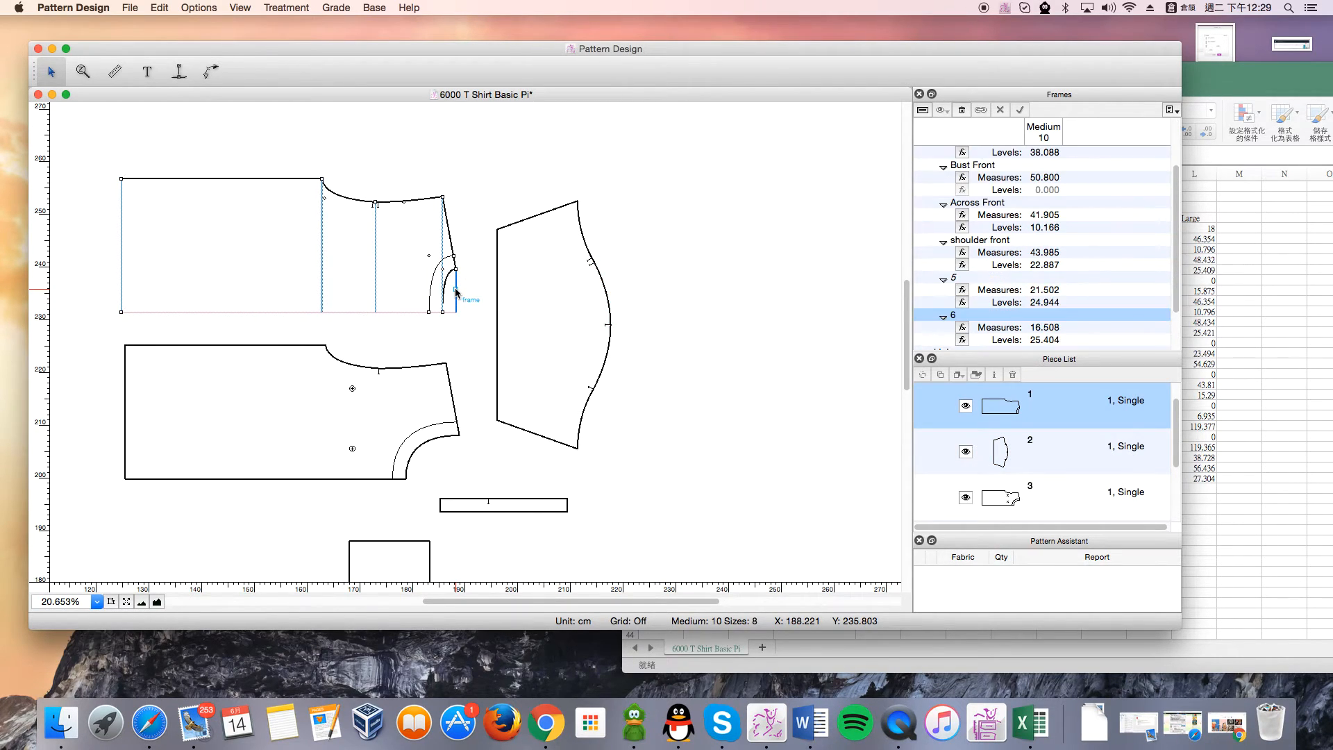
pyautogui.doubleClick(1003, 316)
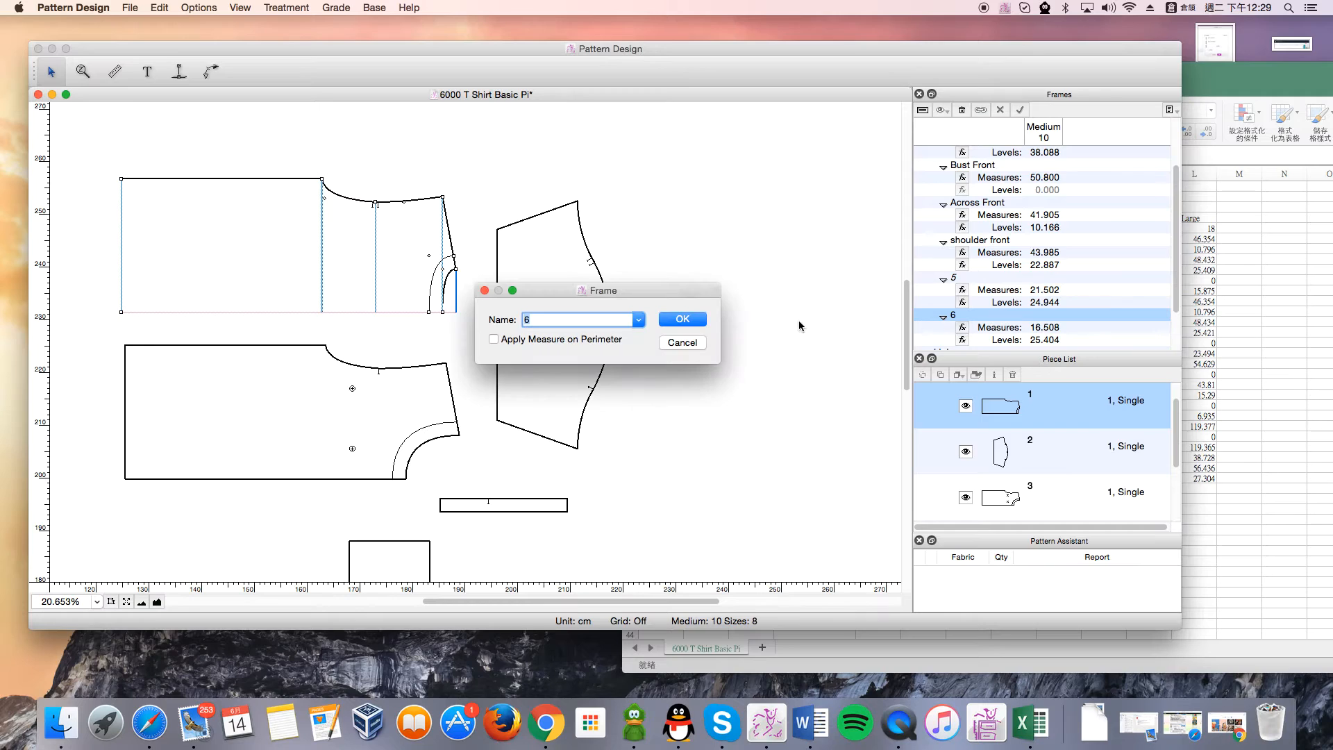
pyautogui.moveTo(653, 292); pyautogui.dragTo(749, 269)
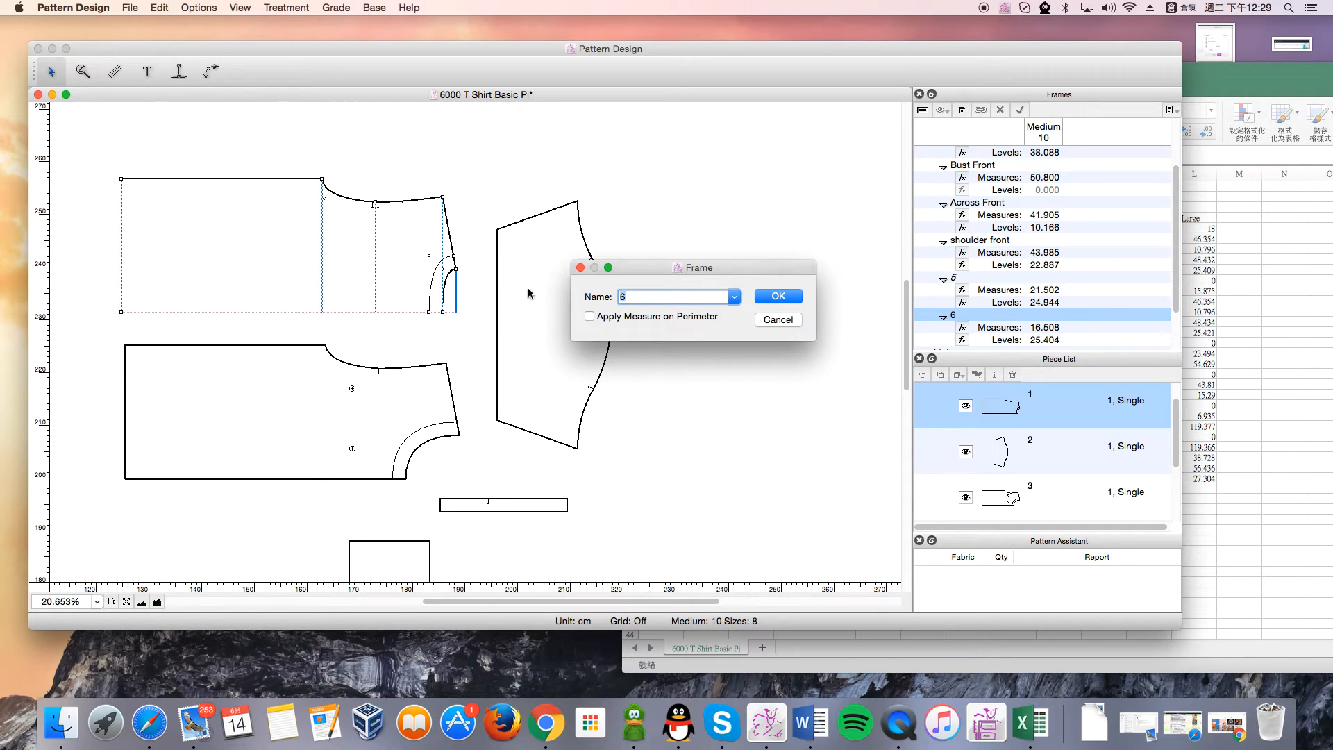
pyautogui.click(590, 317)
pyautogui.click(779, 297)
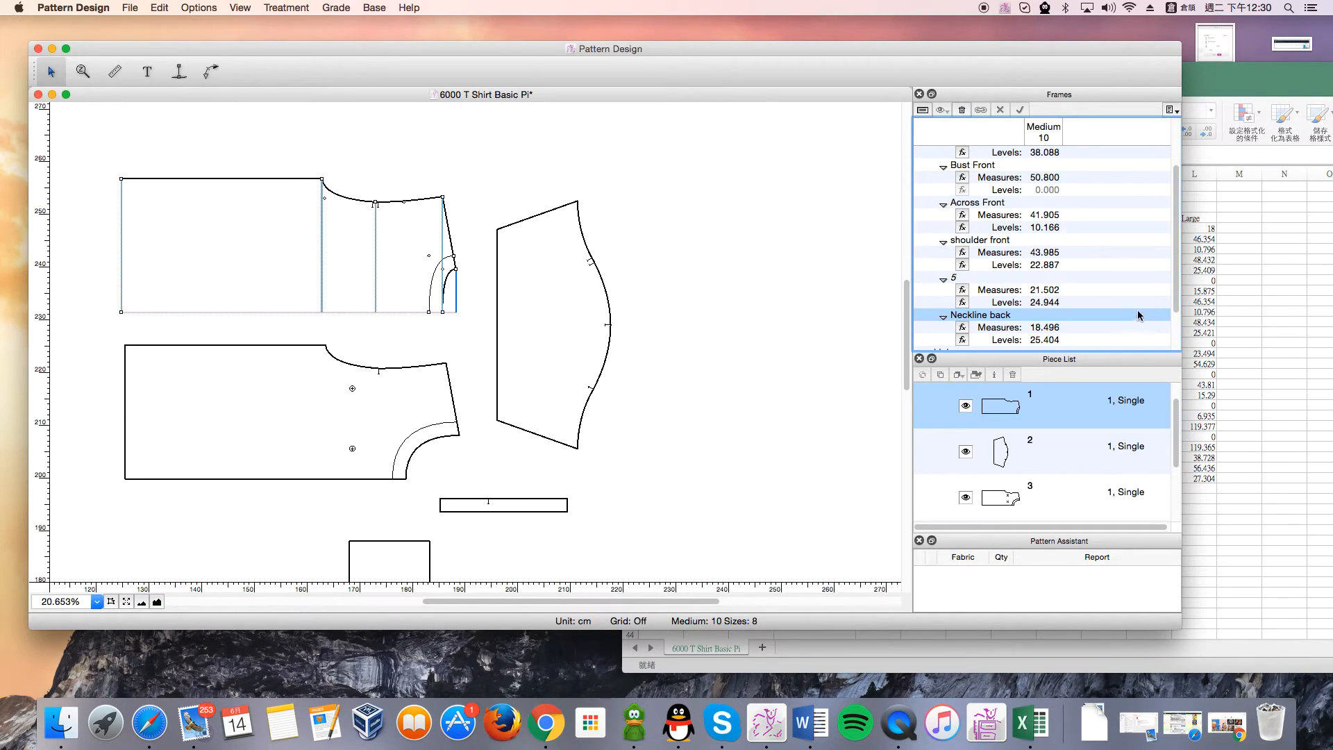
# Change the Hem Front frame's name to Hem Back
pyautogui.scroll(5, 1078, 288)
pyautogui.doubleClick(995, 193)
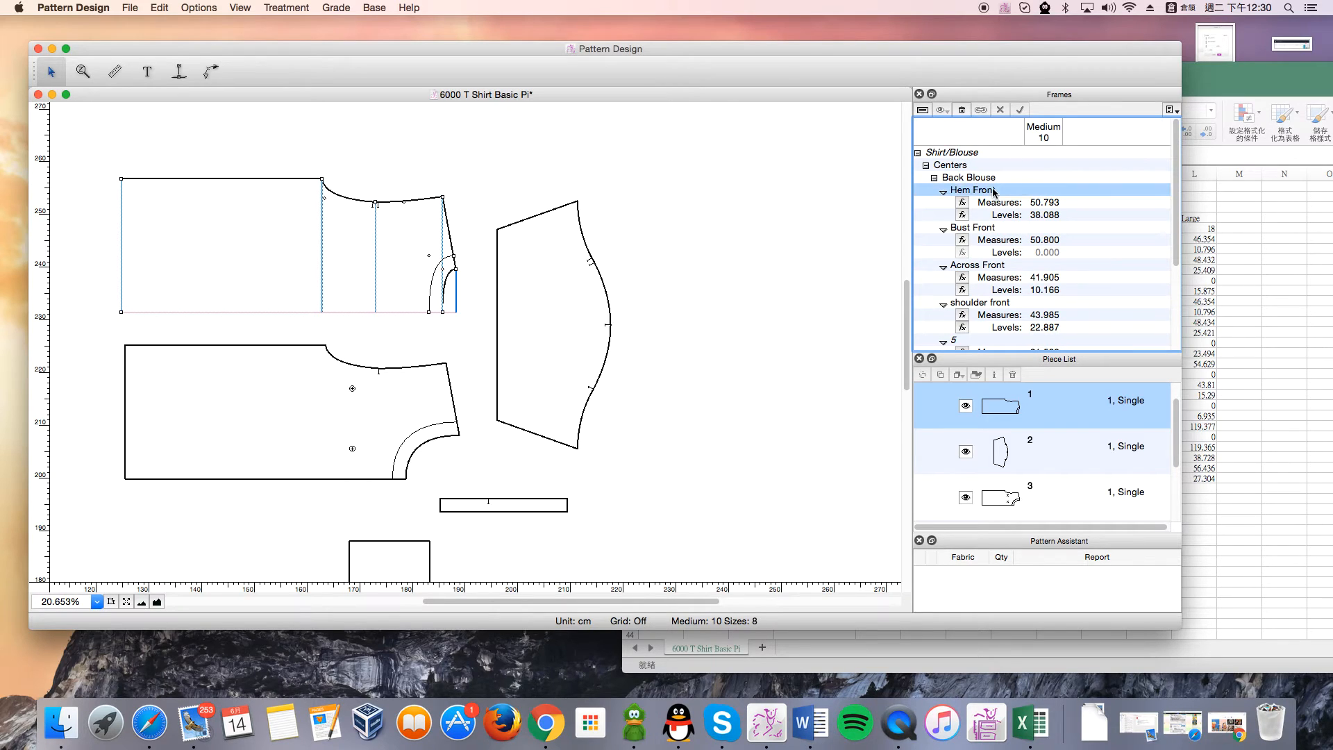
pyautogui.doubleClick(556, 320)
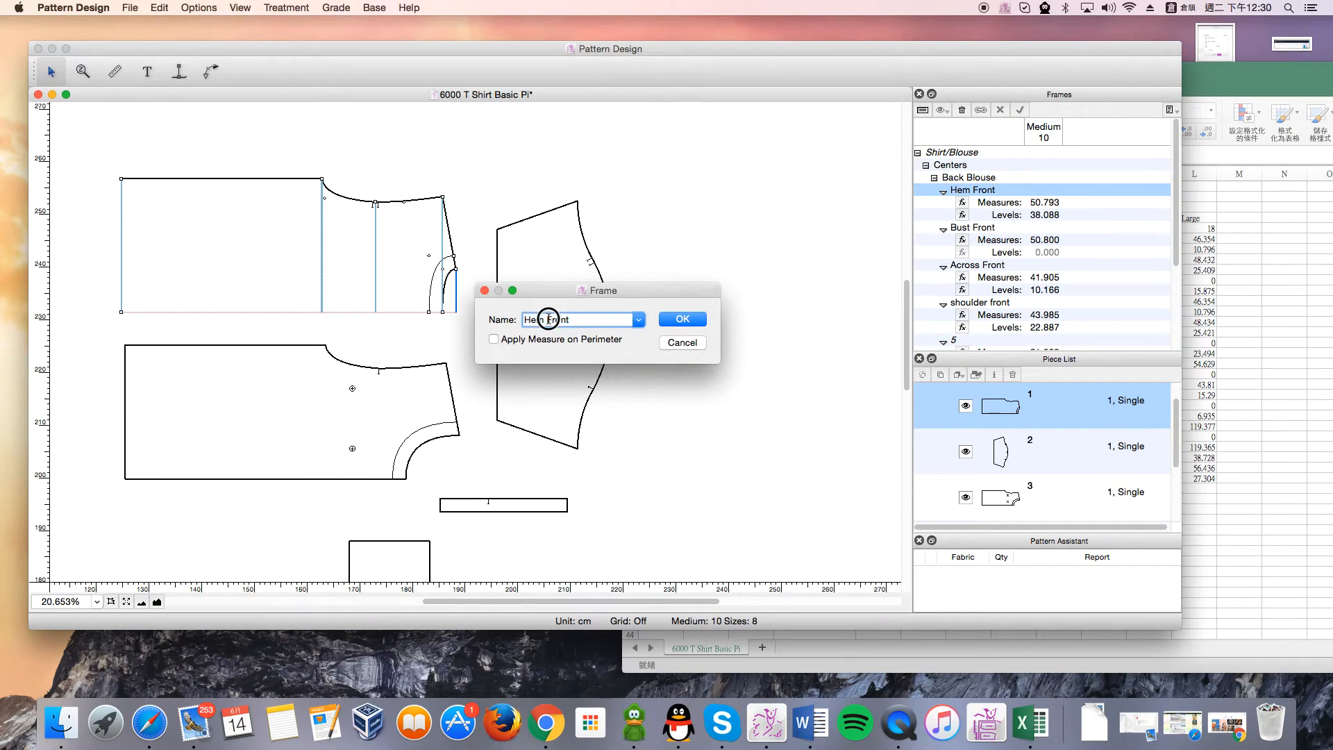
pyautogui.write('Back')
pyautogui.click(683, 319)
# Change the Bust Front frame's name to Bust Back
pyautogui.scroll(3, 1088, 213)
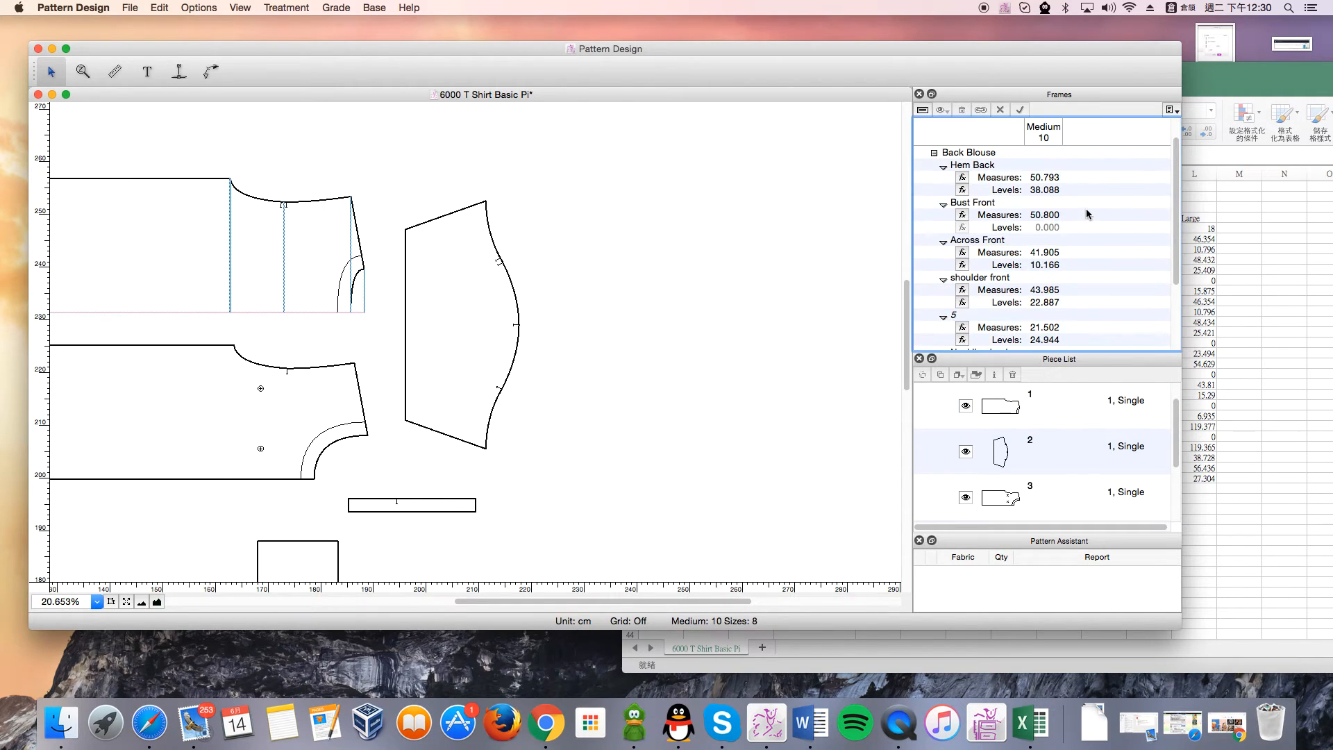
pyautogui.scroll(2, 1088, 214)
pyautogui.doubleClick(1007, 226)
pyautogui.doubleClick(547, 319)
pyautogui.write('Back')
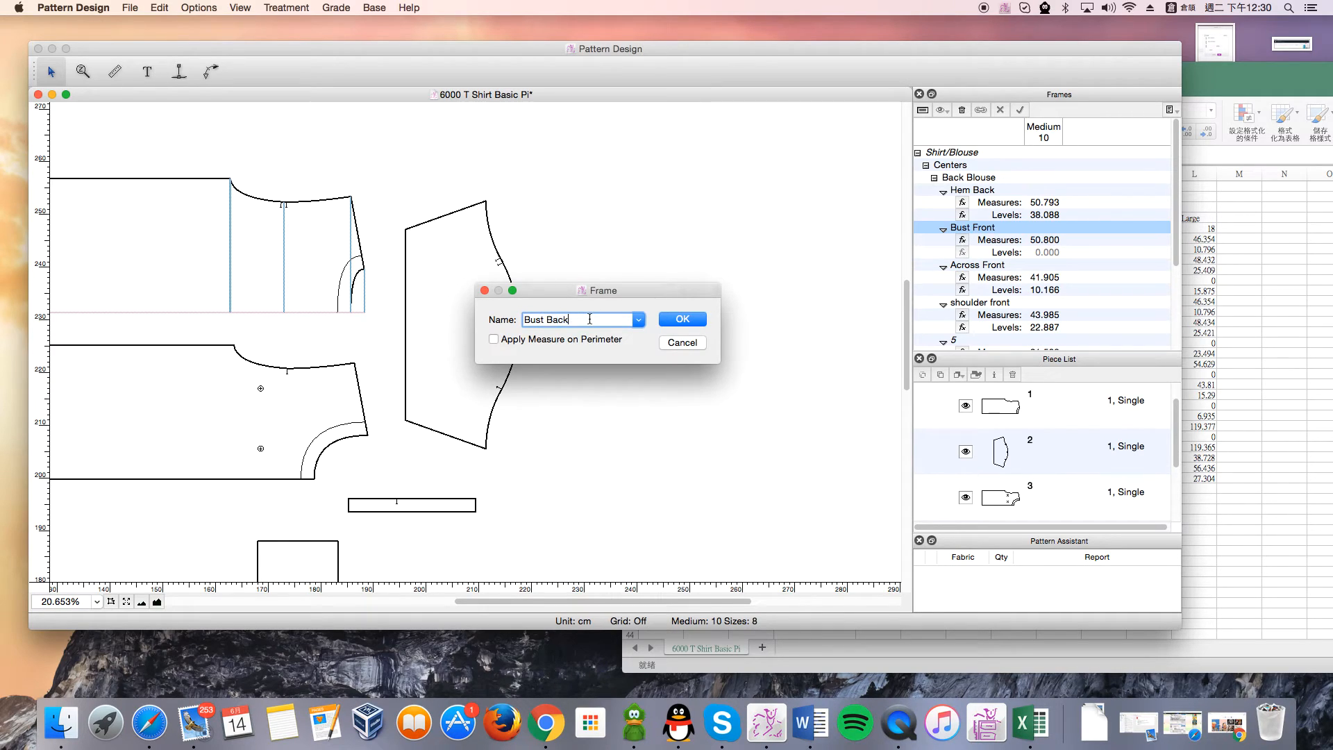
pyautogui.click(683, 319)
# Change the Across Front frame's name to Across Back
pyautogui.doubleClick(988, 264)
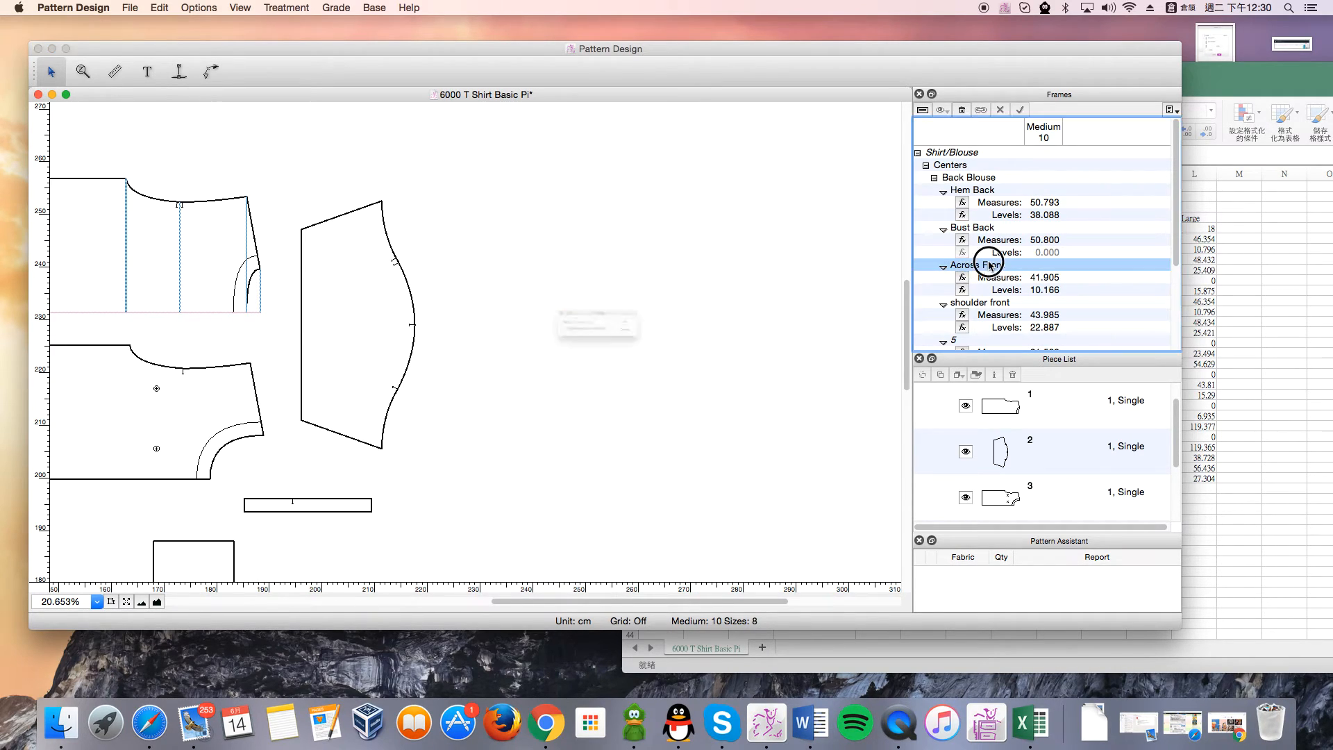
pyautogui.doubleClick(575, 319)
pyautogui.write('Back')
pyautogui.click(682, 318)
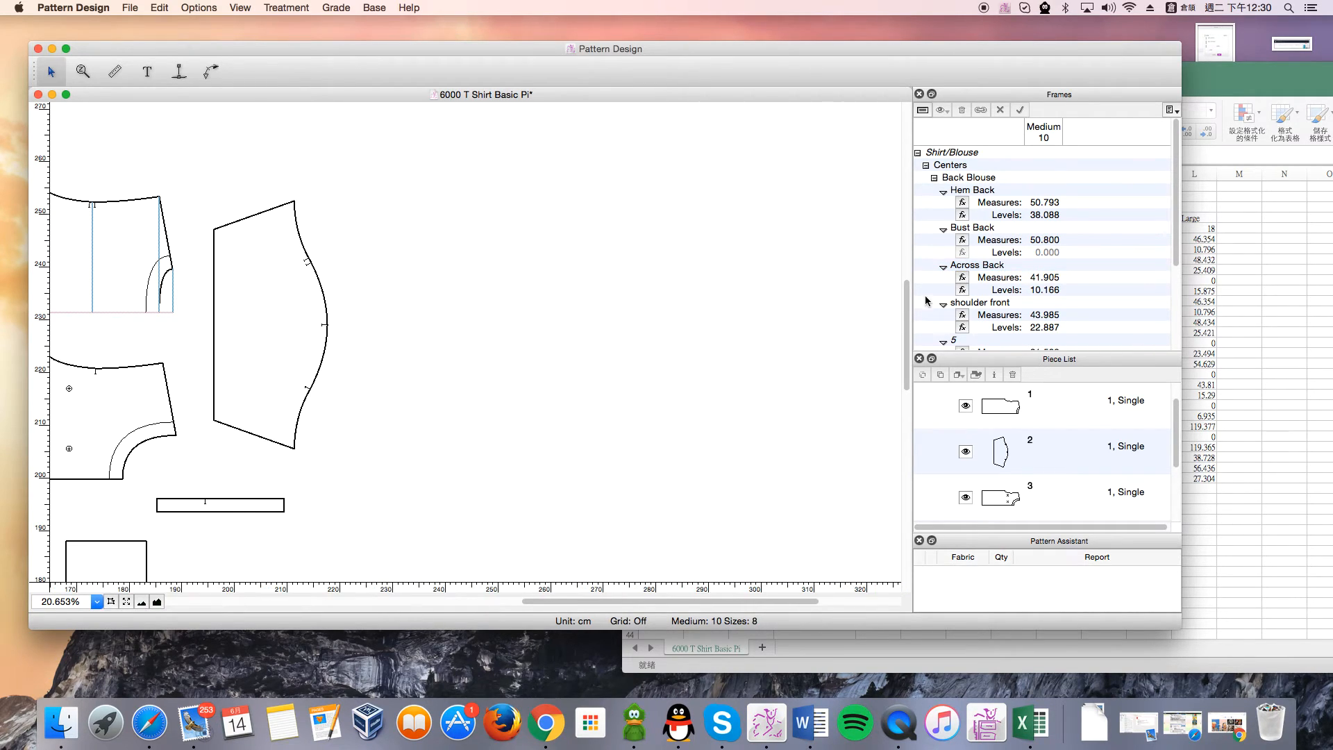
# Change the shoulder front frame's name to Shoulder Back
pyautogui.doubleClick(1000, 303)
pyautogui.moveTo(566, 319); pyautogui.dragTo(460, 318)
pyautogui.write('BAck戈戈')
pyautogui.press('BackSpace')
pyautogui.press('BackSpace')
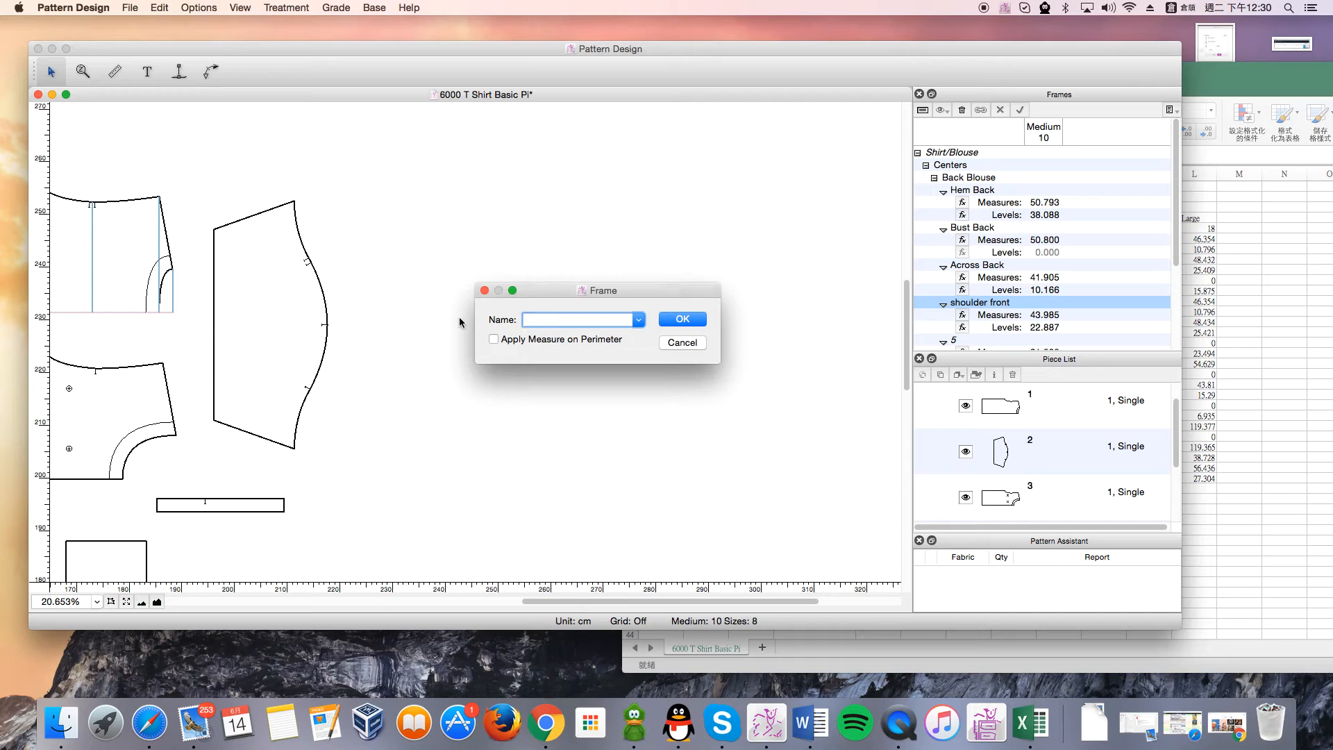
pyautogui.hotkey('ctrl', 'space')
pyautogui.hotkey('ctrl', 'space')
pyautogui.write('Shoulder Back')
pyautogui.click(675, 321)
# Examine which line on the back body piece belongs to each Back Blouse frame in the list, including the unnamed frame 5
pyautogui.hscroll(3, 877, 318)
pyautogui.scroll(-2, 970, 312)
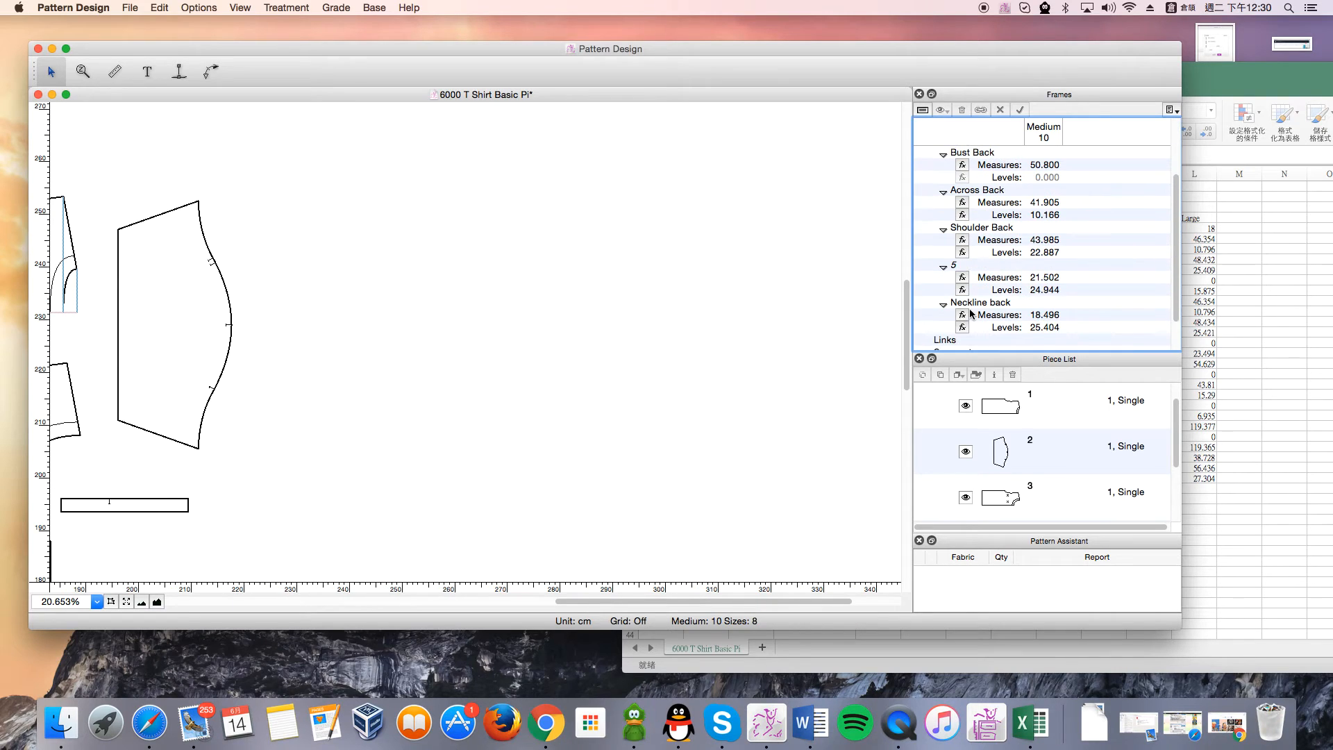
pyautogui.moveTo(578, 49); pyautogui.dragTo(752, 52)
pyautogui.click(1174, 270)
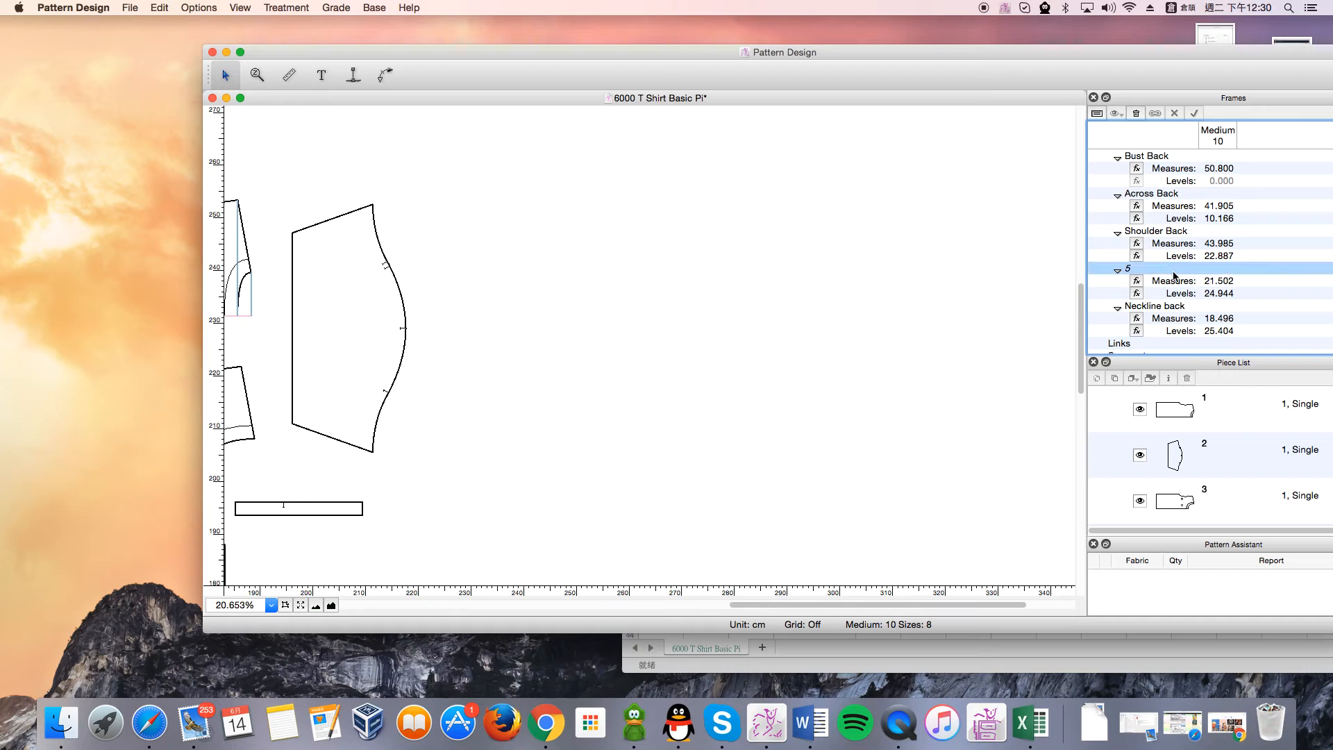
pyautogui.moveTo(795, 603); pyautogui.dragTo(658, 593)
pyautogui.click(645, 282)
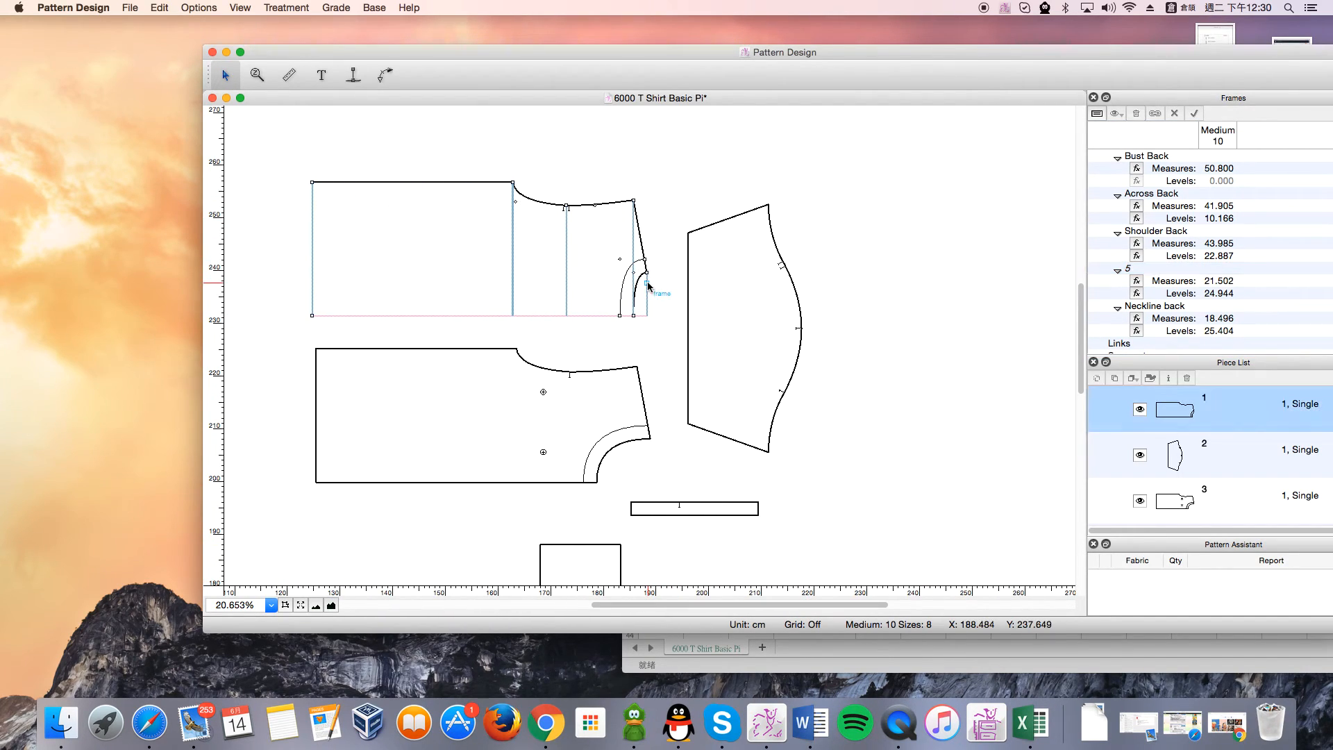
pyautogui.click(647, 287)
pyautogui.click(634, 278)
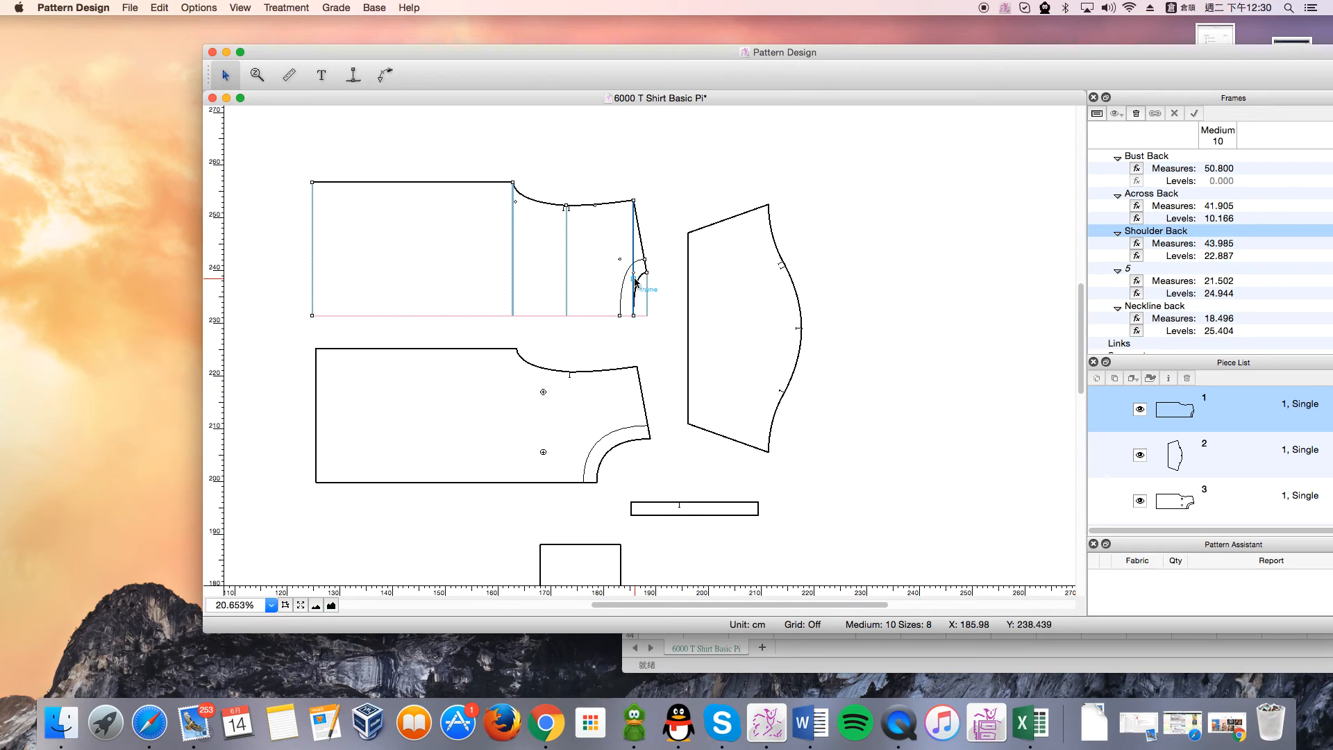
pyautogui.click(568, 277)
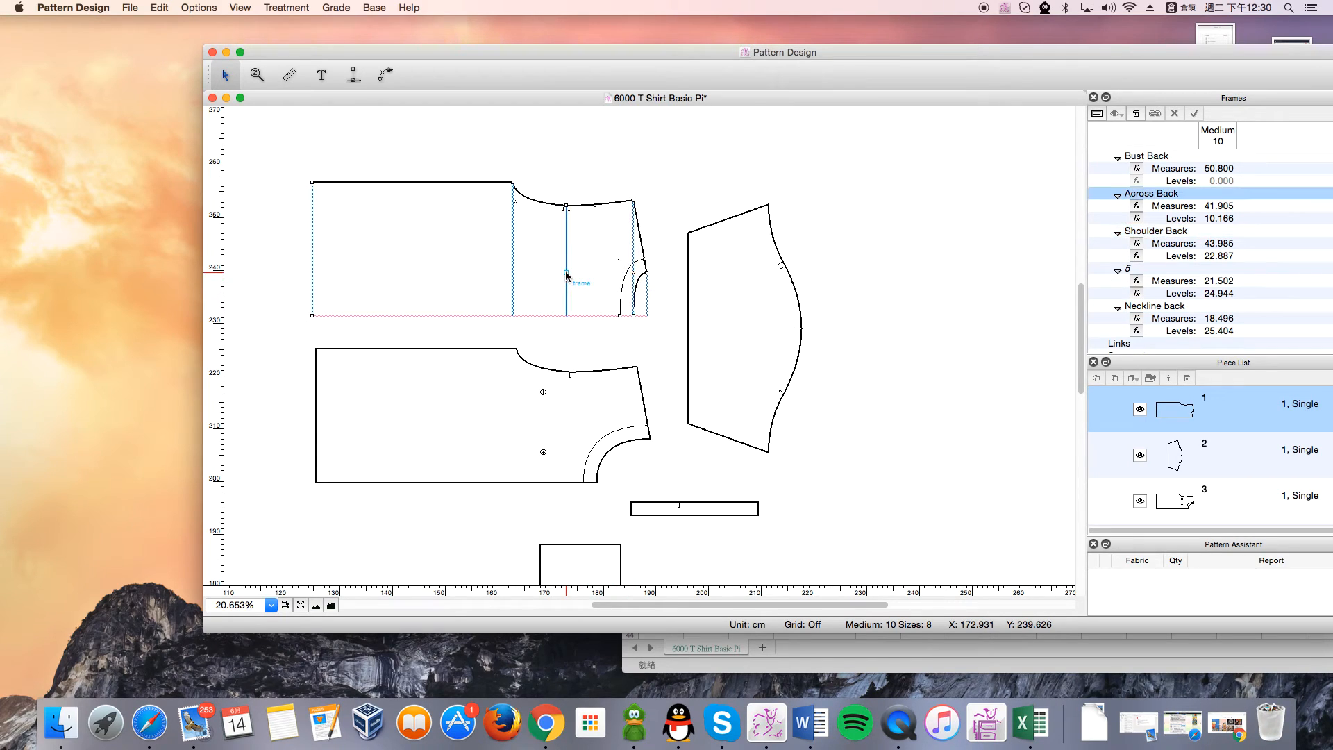
pyautogui.click(513, 273)
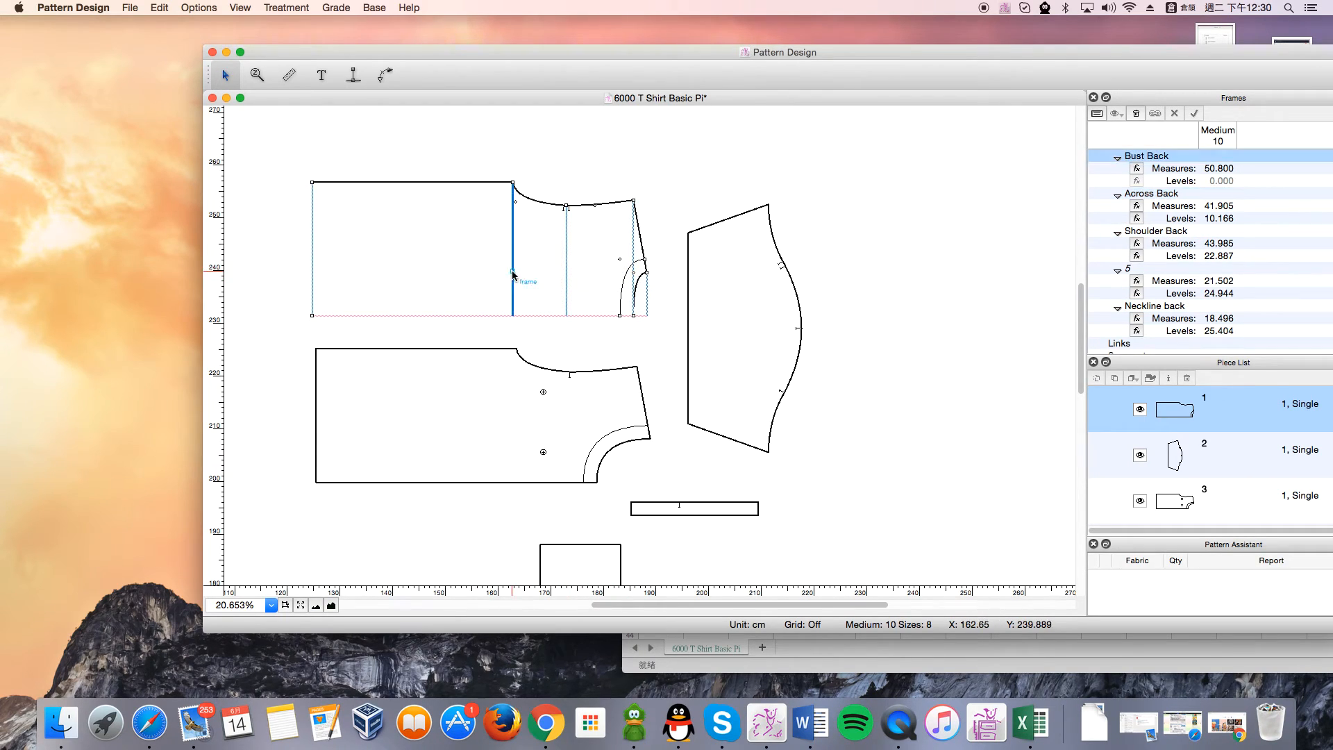
pyautogui.click(312, 276)
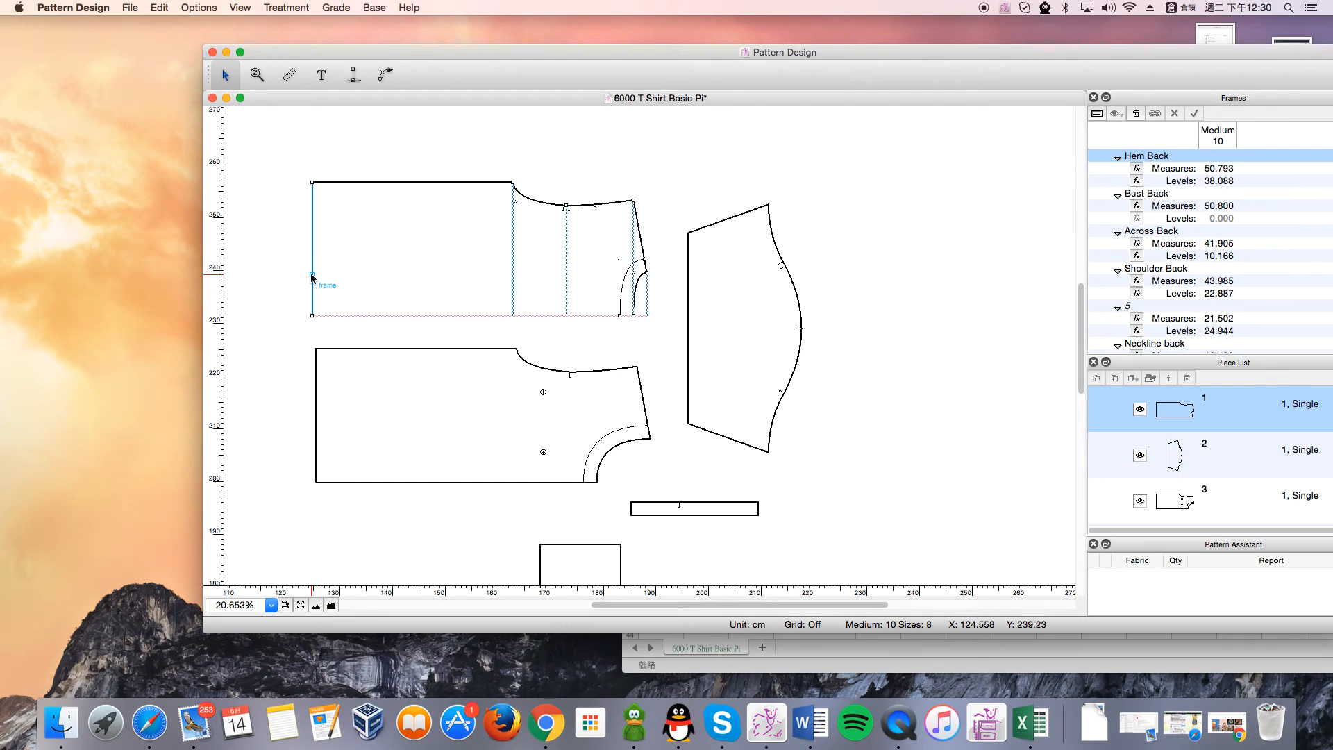
pyautogui.click(1198, 306)
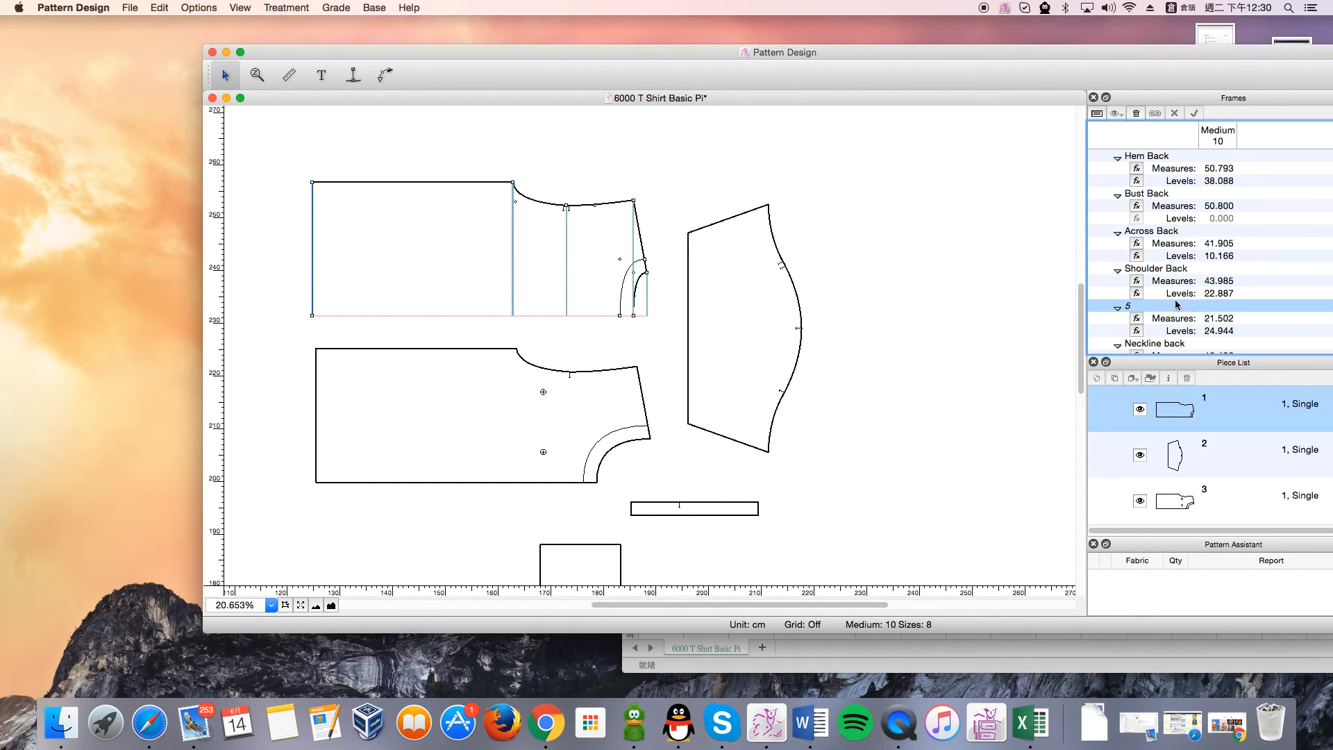
pyautogui.click(633, 272)
pyautogui.click(675, 255)
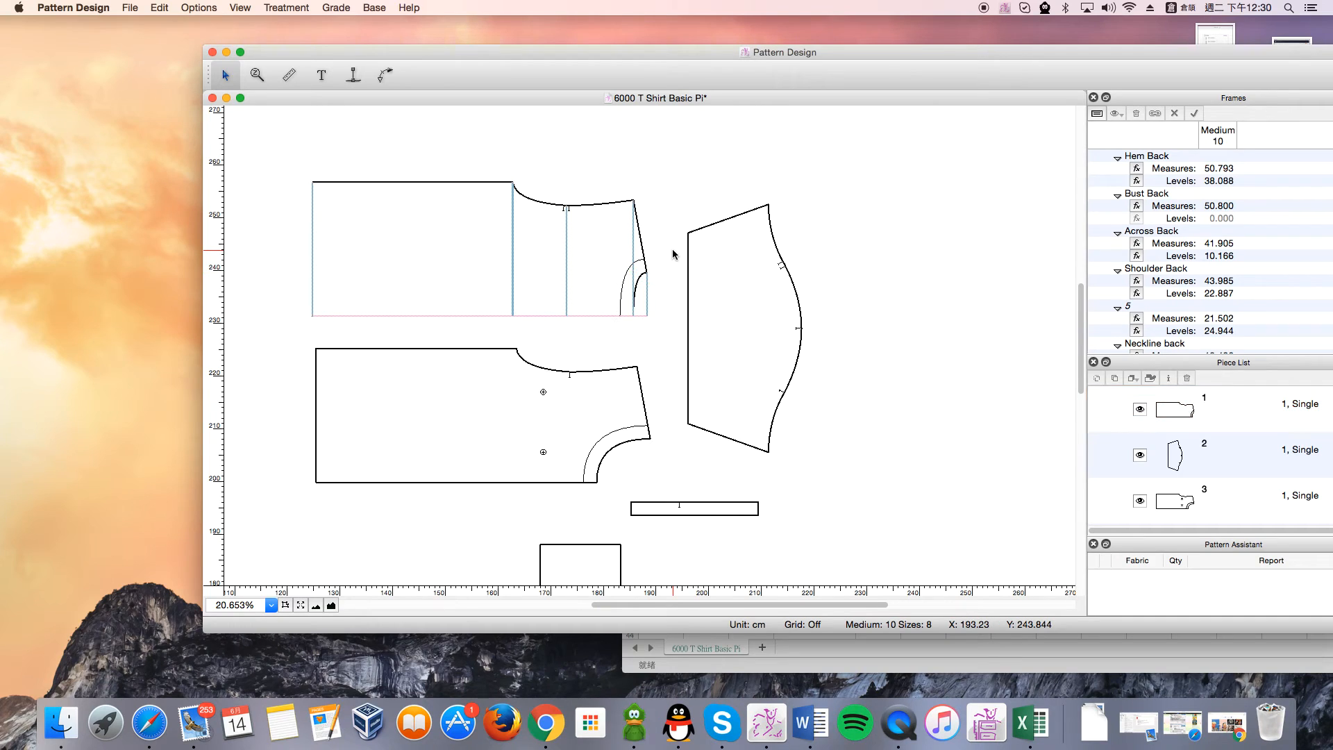
# Enlarge the frames list to show every Back Blouse frame, and select the upper body piece
pyautogui.moveTo(1041, 52); pyautogui.dragTo(909, 31)
pyautogui.moveTo(1060, 334); pyautogui.dragTo(1061, 427)
pyautogui.scroll(1, 997, 381)
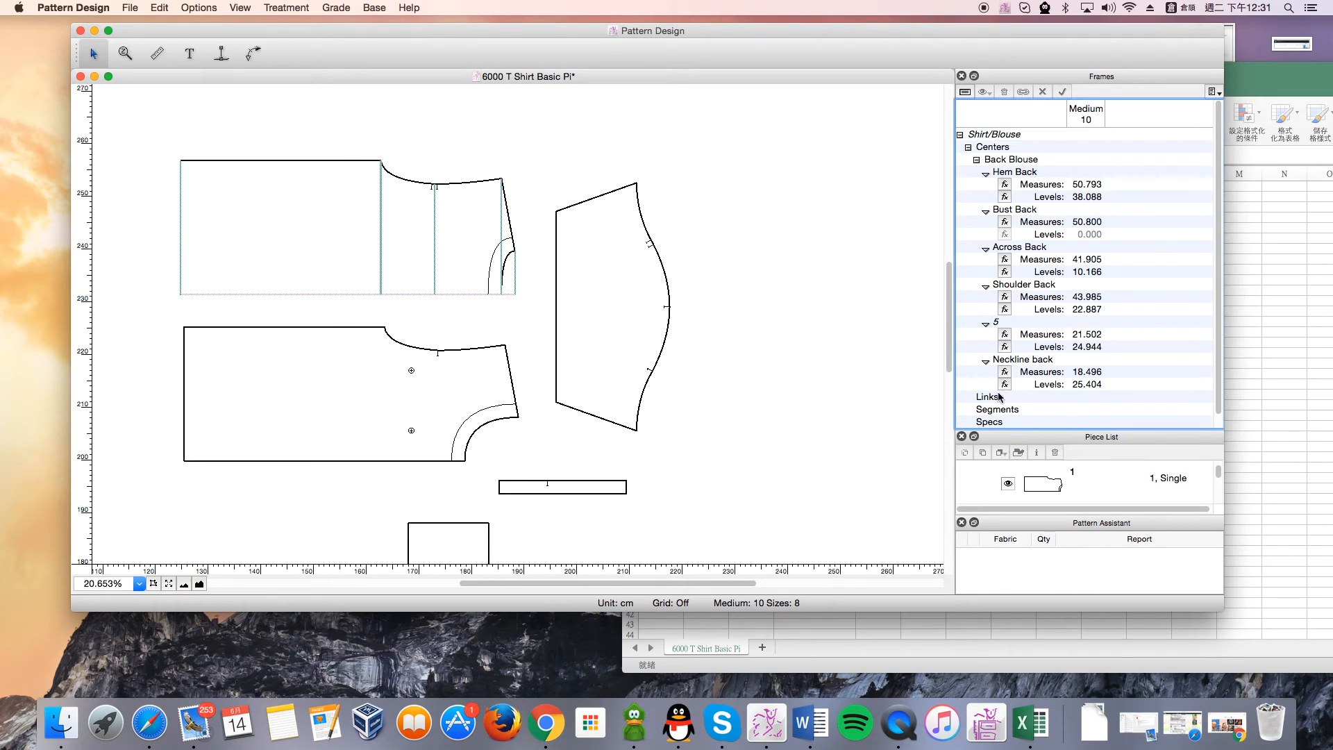
pyautogui.click(986, 401)
pyautogui.click(986, 400)
pyautogui.click(180, 234)
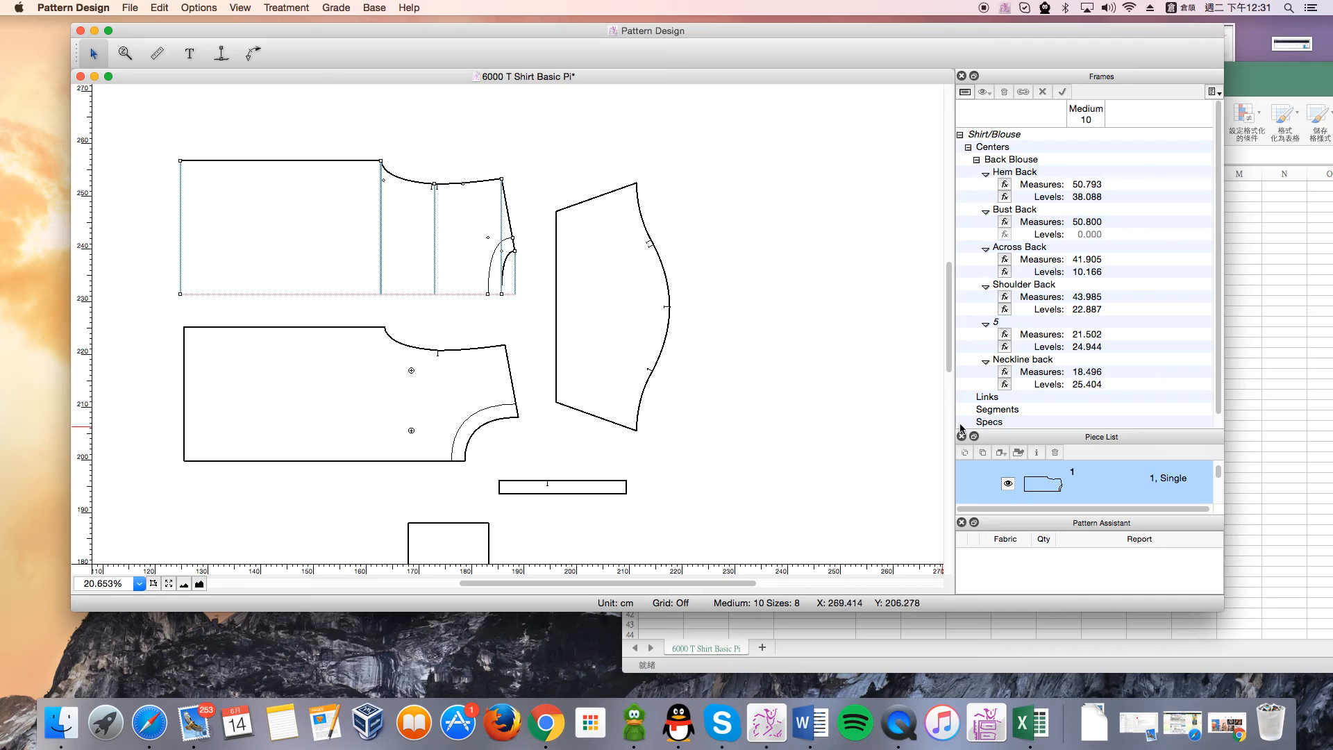
pyautogui.scroll(-1, 1004, 400)
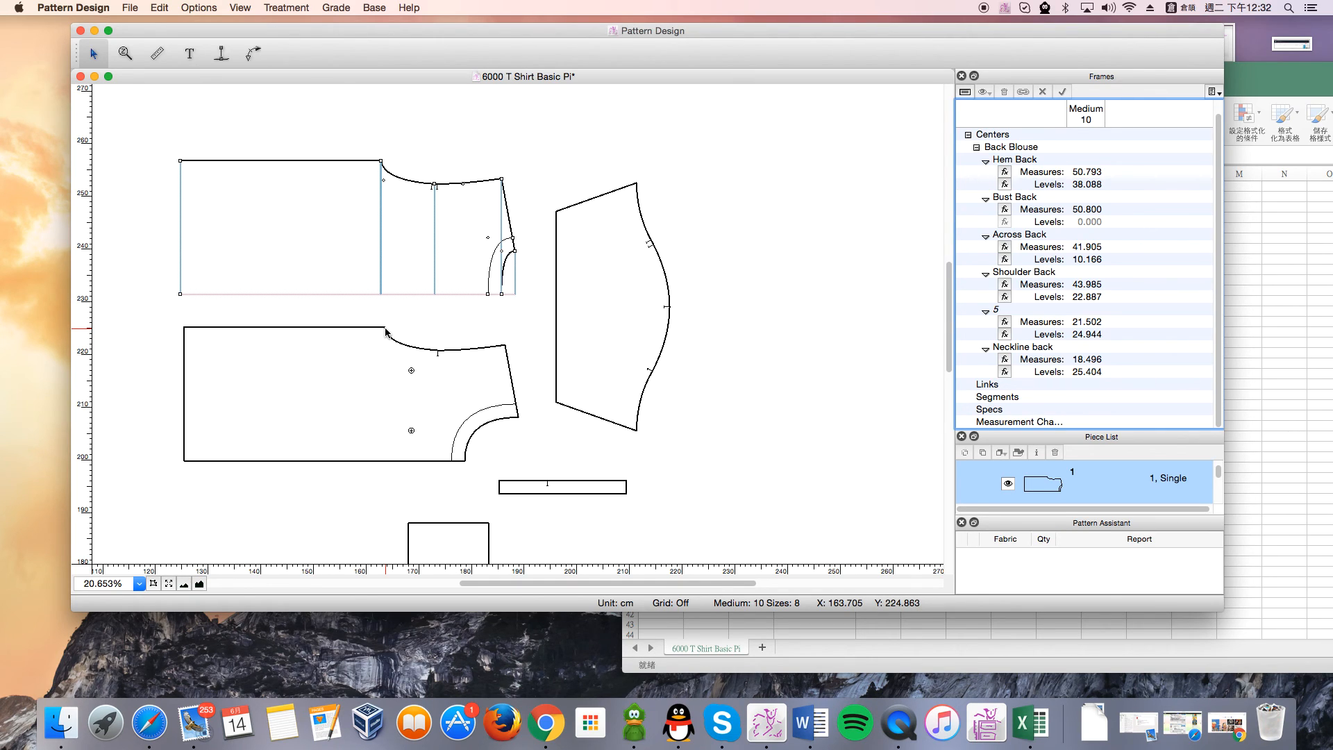
pyautogui.scroll(-4, 386, 329)
pyautogui.scroll(2, 385, 327)
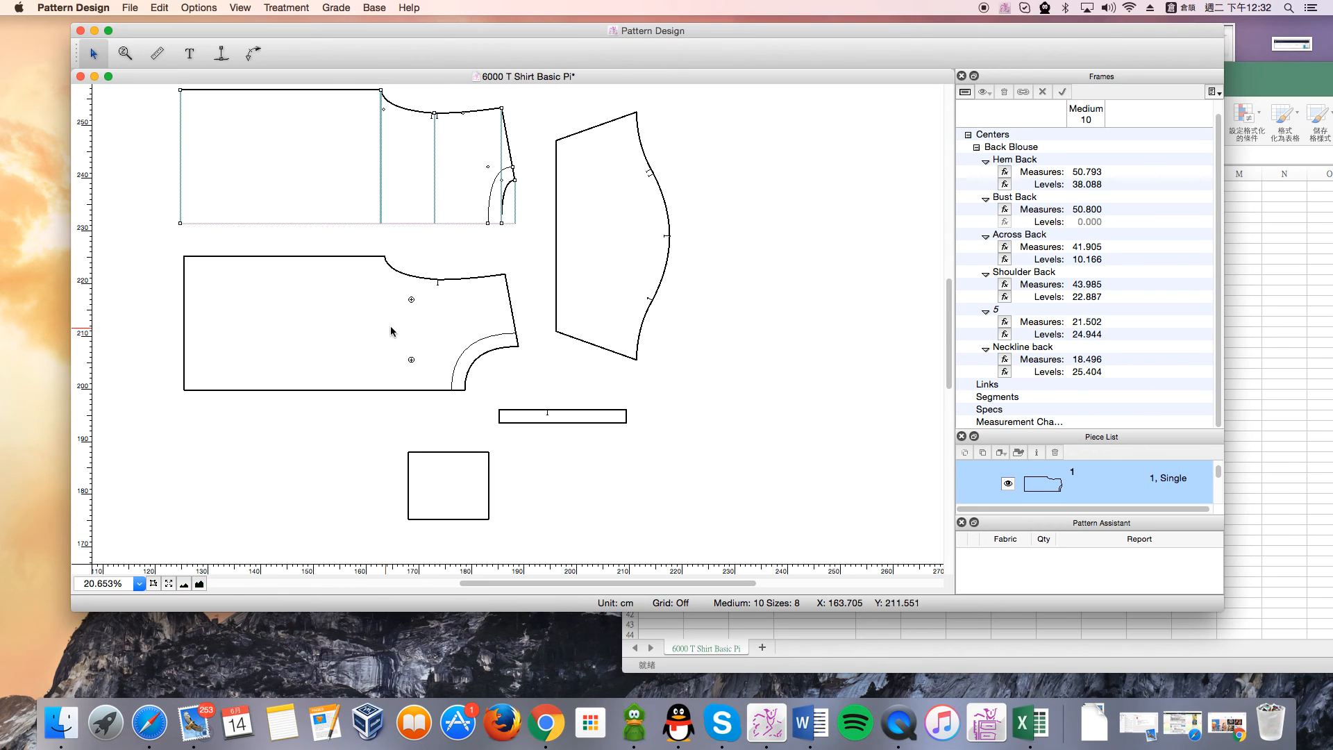
pyautogui.scroll(2, 719, 330)
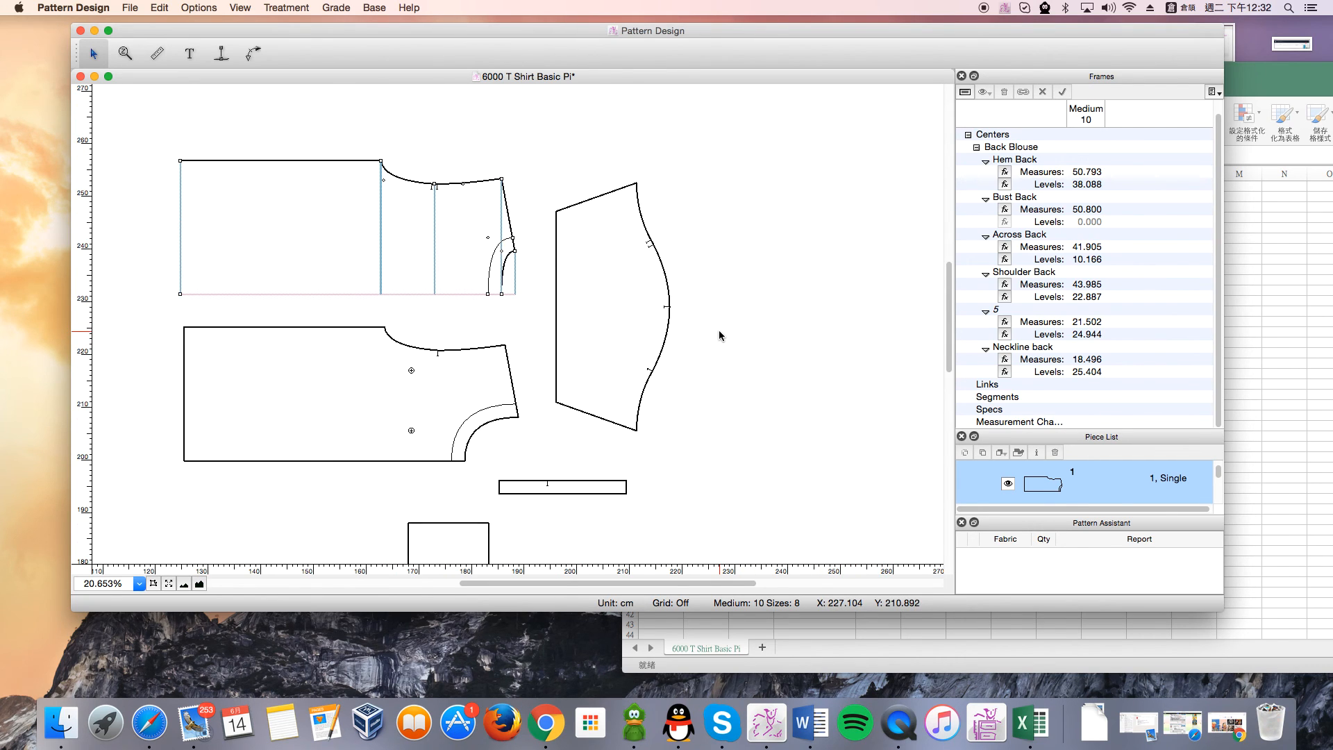
# Switch to Excel to examine the 6000 T Shirt Basic Pi measurement table, and return to Pattern Design
pyautogui.moveTo(646, 39); pyautogui.dragTo(668, 45)
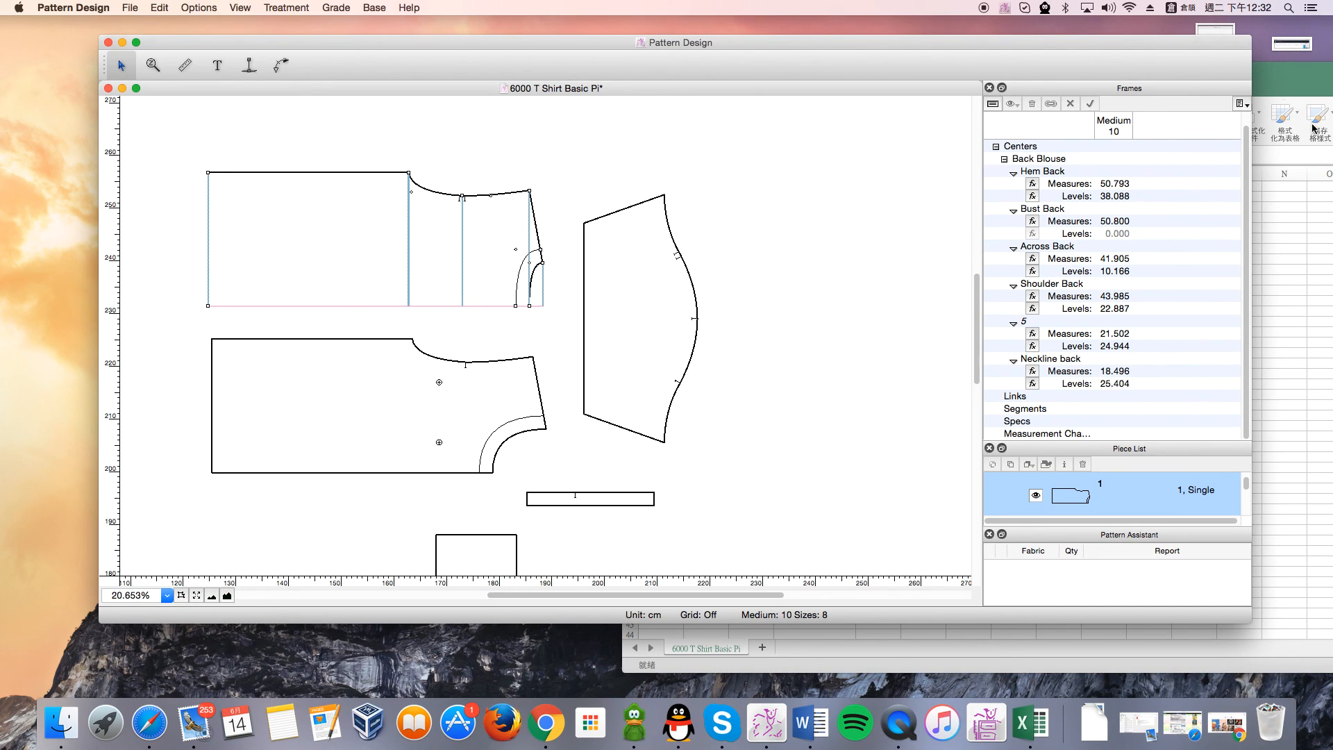
pyautogui.moveTo(1184, 46); pyautogui.dragTo(957, 41)
pyautogui.click(1154, 81)
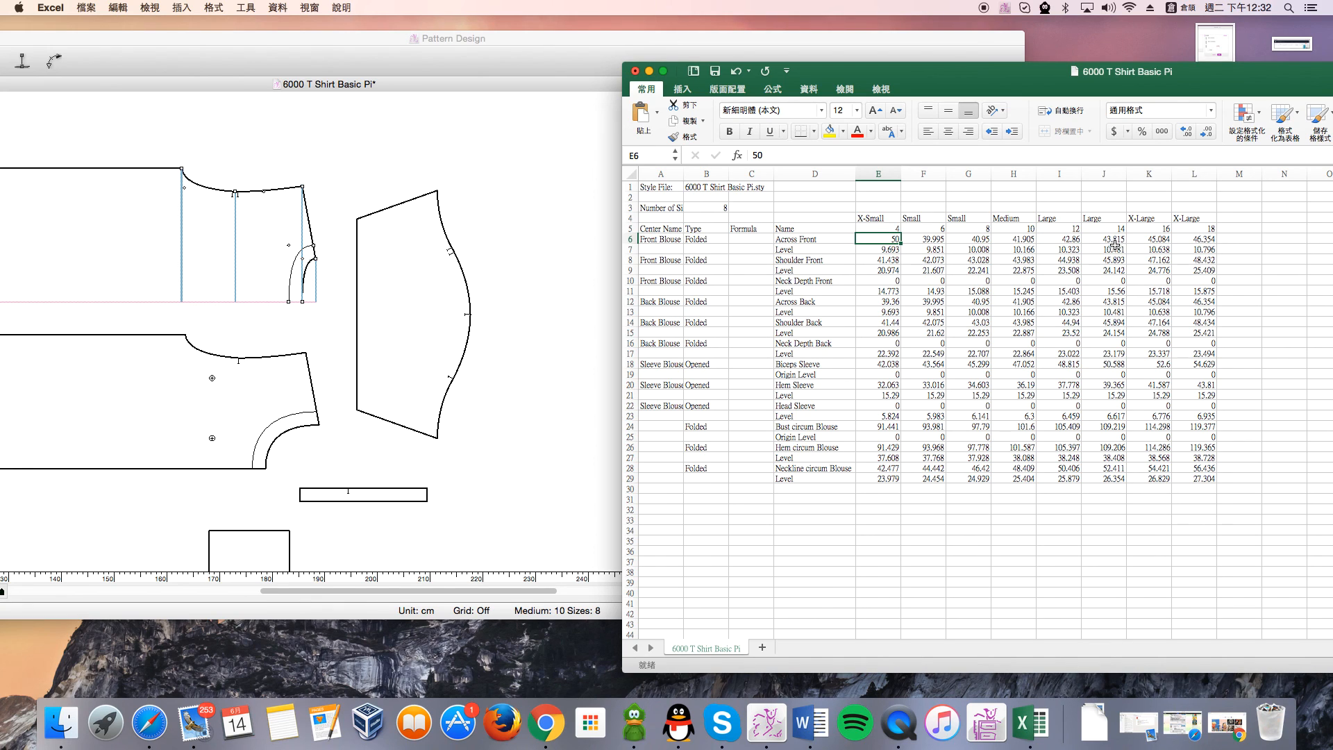
pyautogui.click(941, 83)
pyautogui.moveTo(940, 83); pyautogui.dragTo(1005, 81)
pyautogui.moveTo(758, 40); pyautogui.dragTo(997, 53)
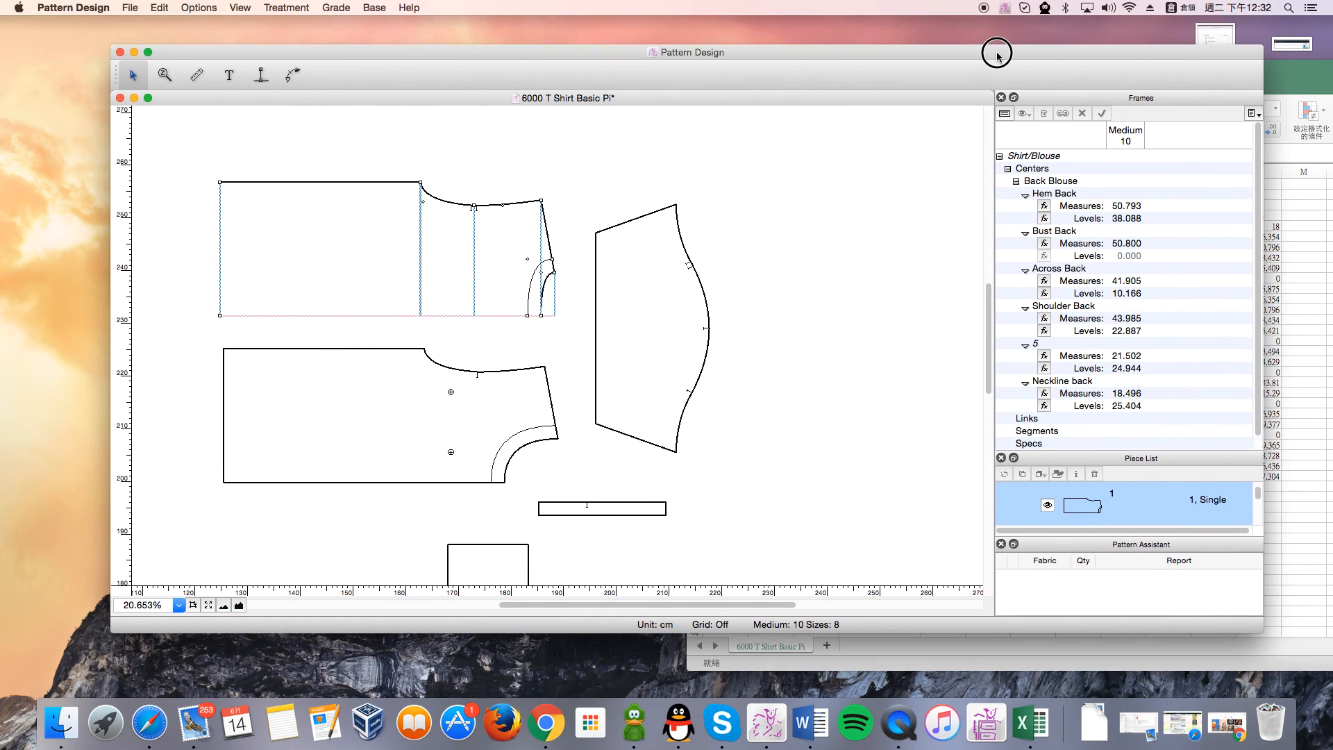